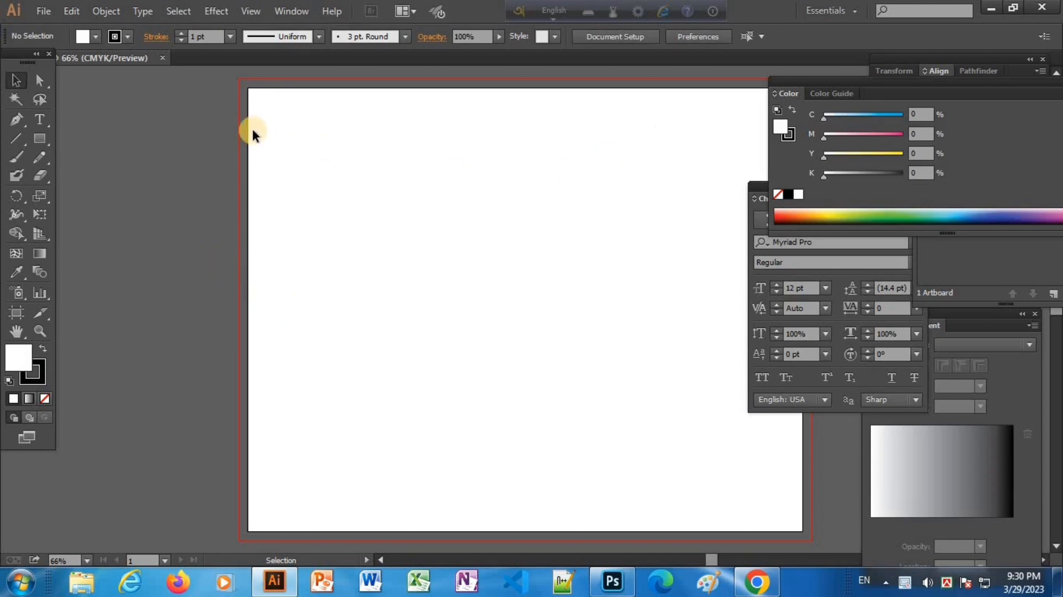
Switch to Chrome and review the open Google results for Bijoy Bayanno, Avro keyboard and Bangla fonts
left_click(989, 11)
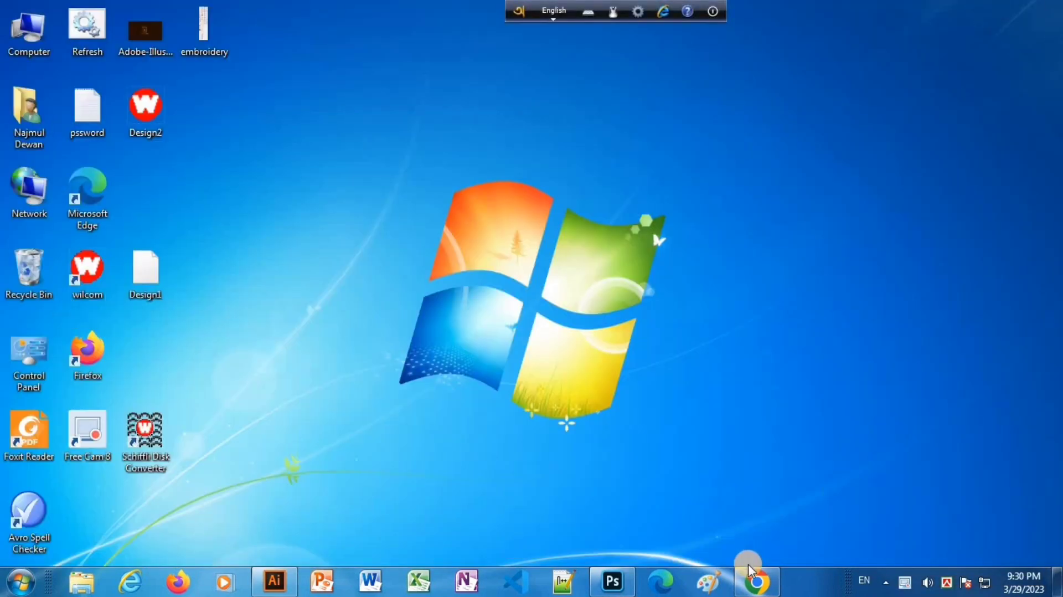
left_click(749, 565)
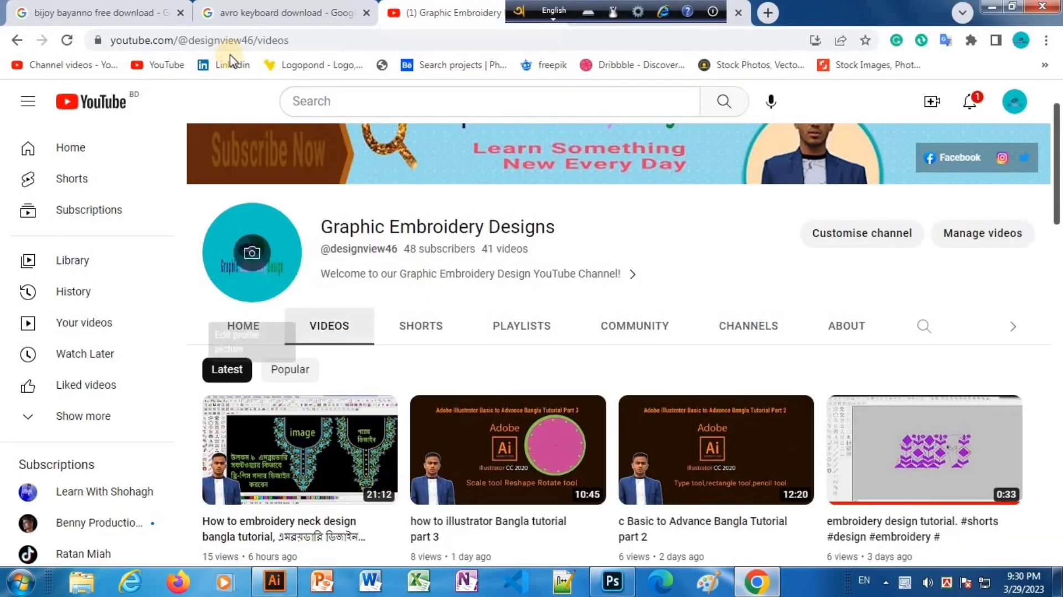
left_click(111, 19)
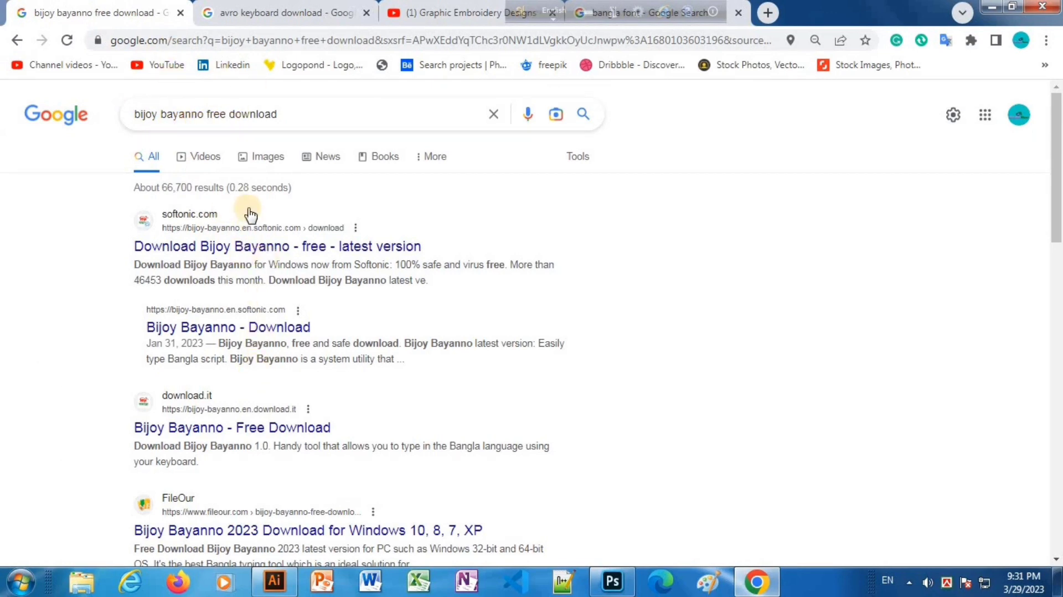
left_click(244, 16)
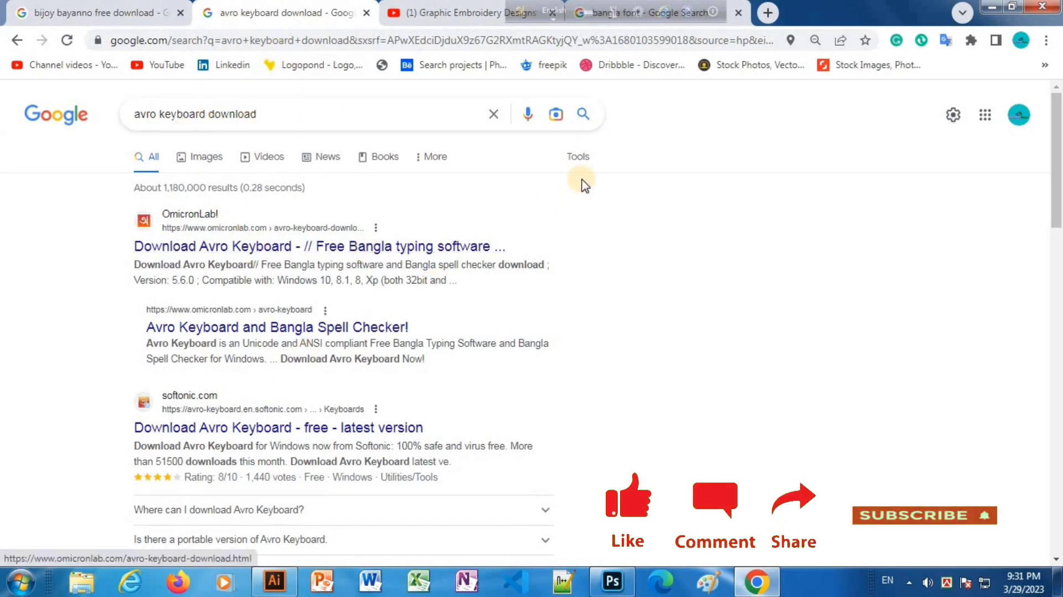
left_click(733, 21)
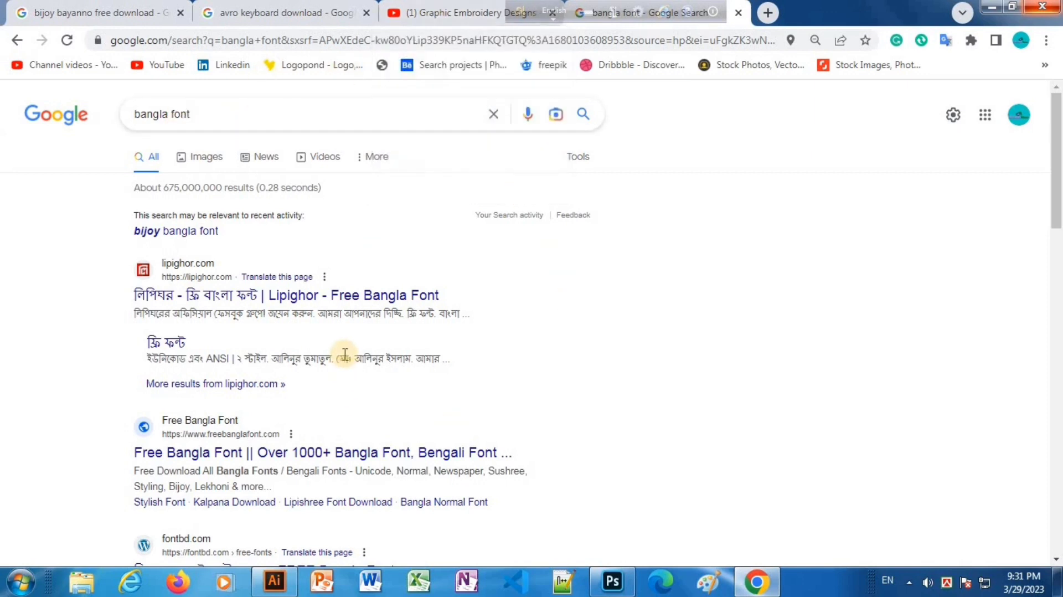
Browse the video list of the Graphic Embroidery Designs YouTube channel, and minimize the browser
left_click(435, 17)
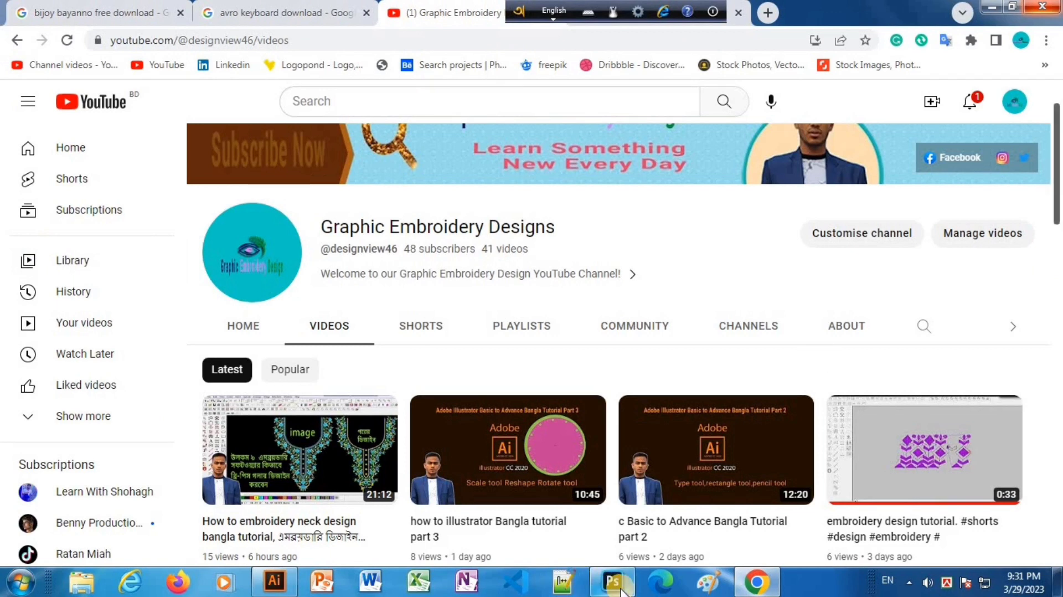
mouse_move(622, 587)
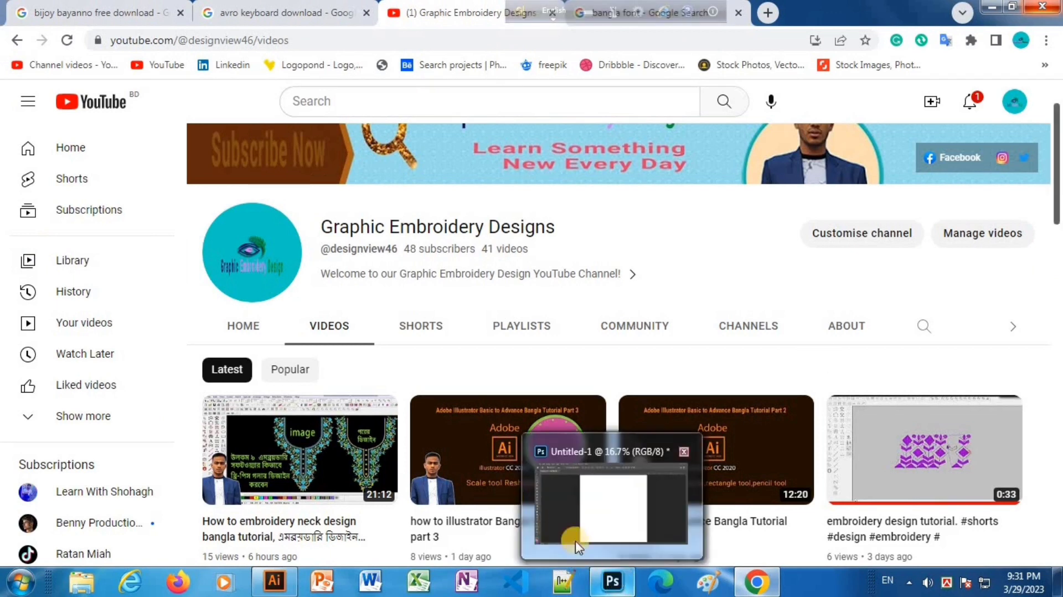
left_click(613, 579)
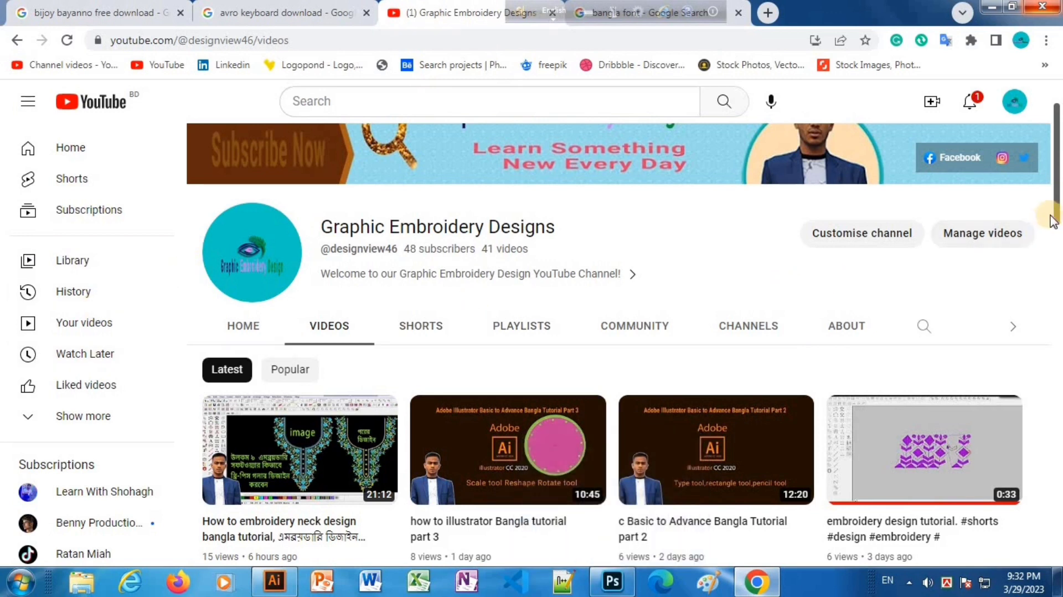
left_click_drag(1057, 227, 1057, 260)
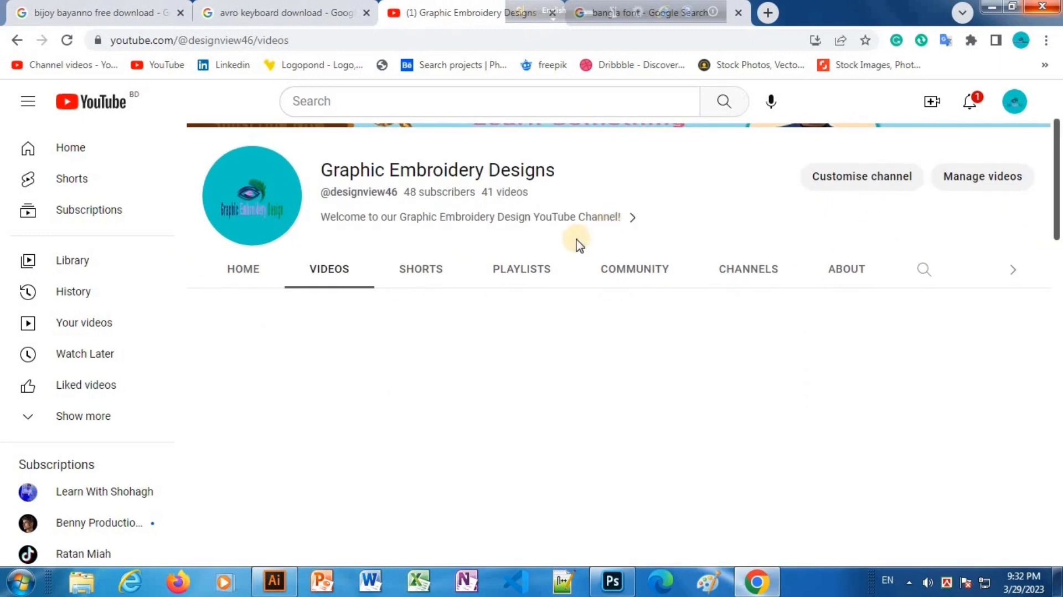
scroll(573, 246, "down", 4)
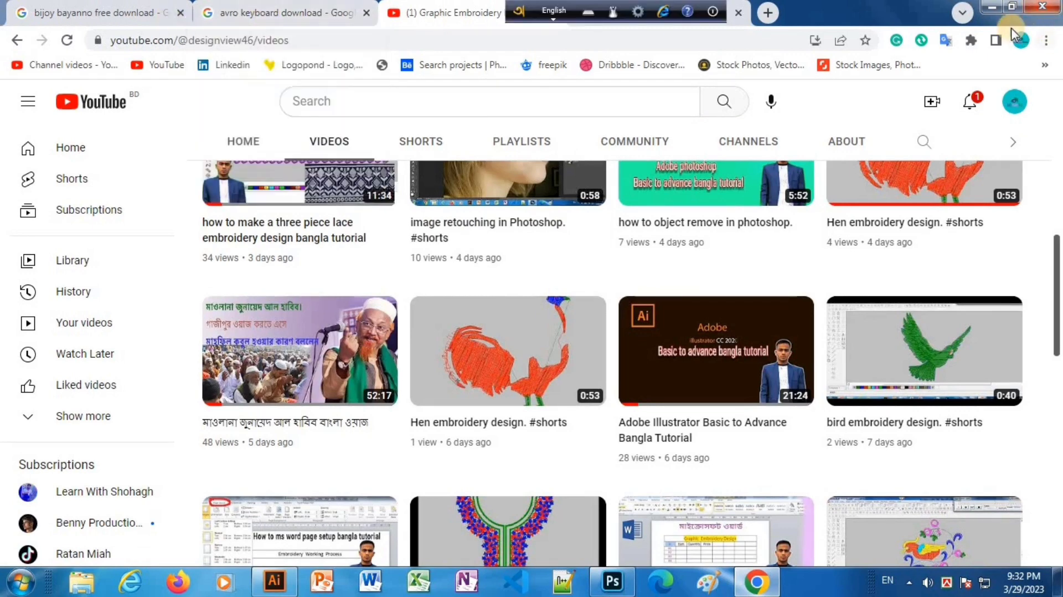
left_click(989, 8)
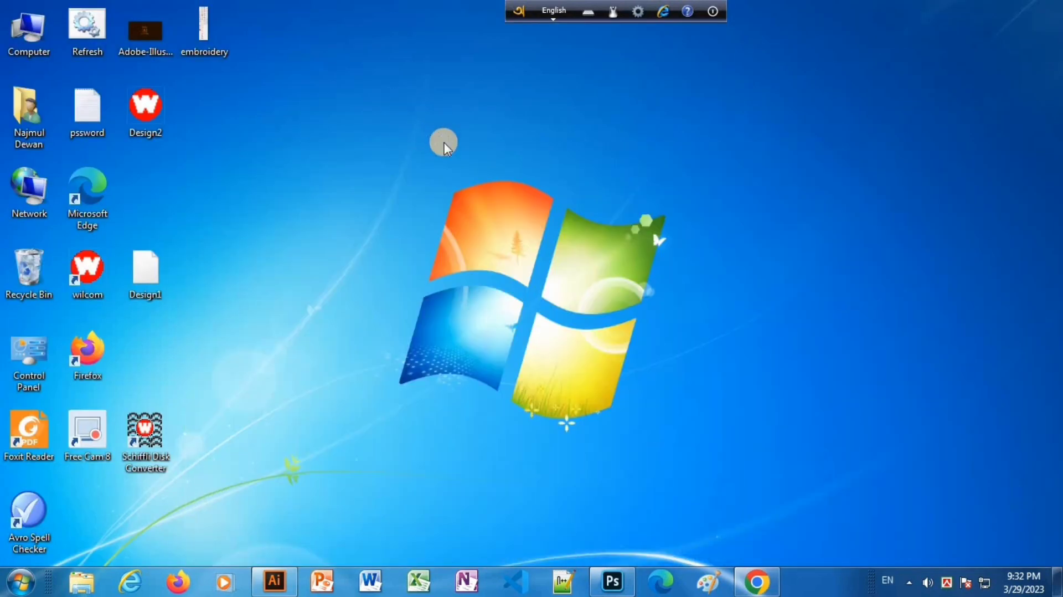
right_click(444, 143)
left_click(439, 145)
right_click(410, 128)
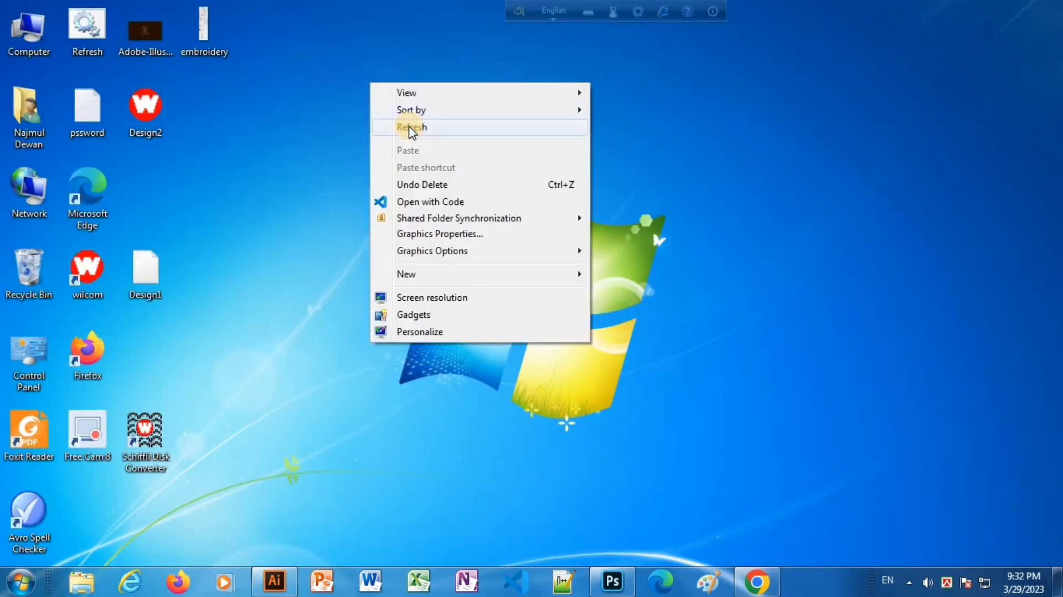
left_click(409, 128)
right_click(385, 108)
left_click(428, 153)
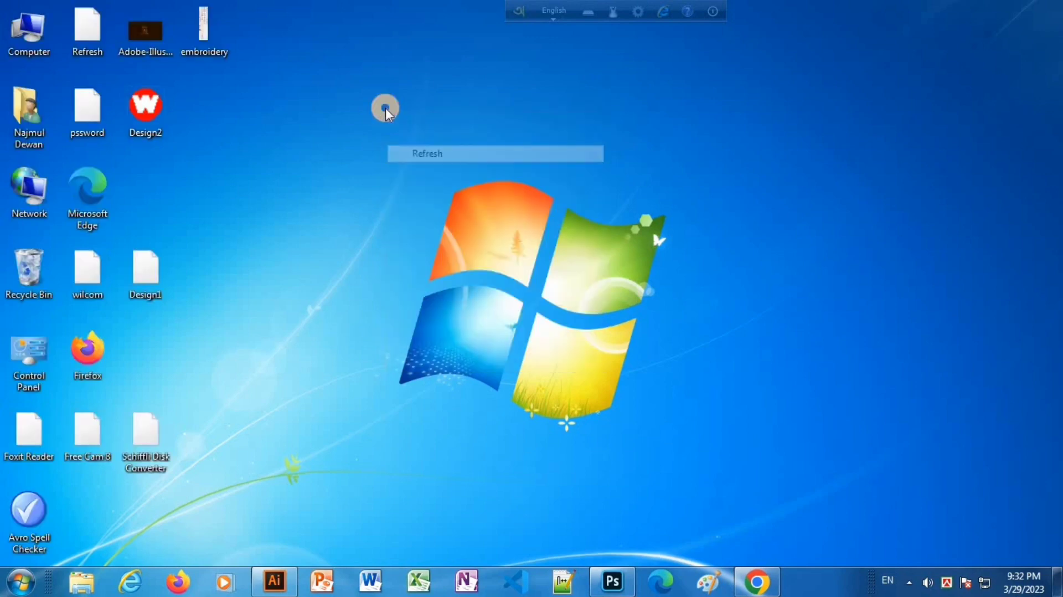
right_click(386, 108)
left_click(434, 154)
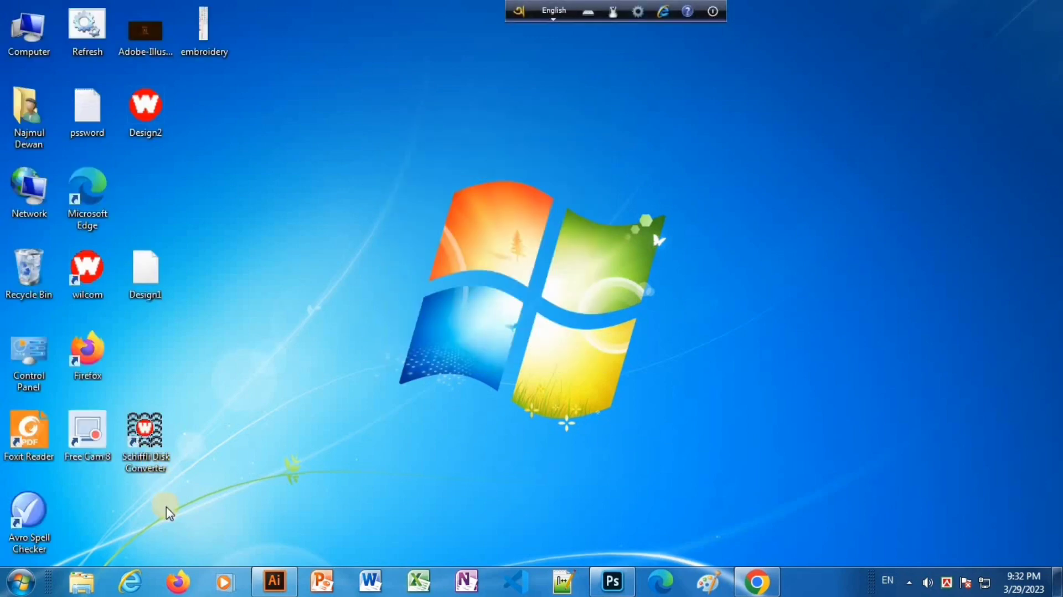
Switch to Illustrator and start a point text in the artboard's upper half using the SutonnyMJ Bold font
left_click(274, 581)
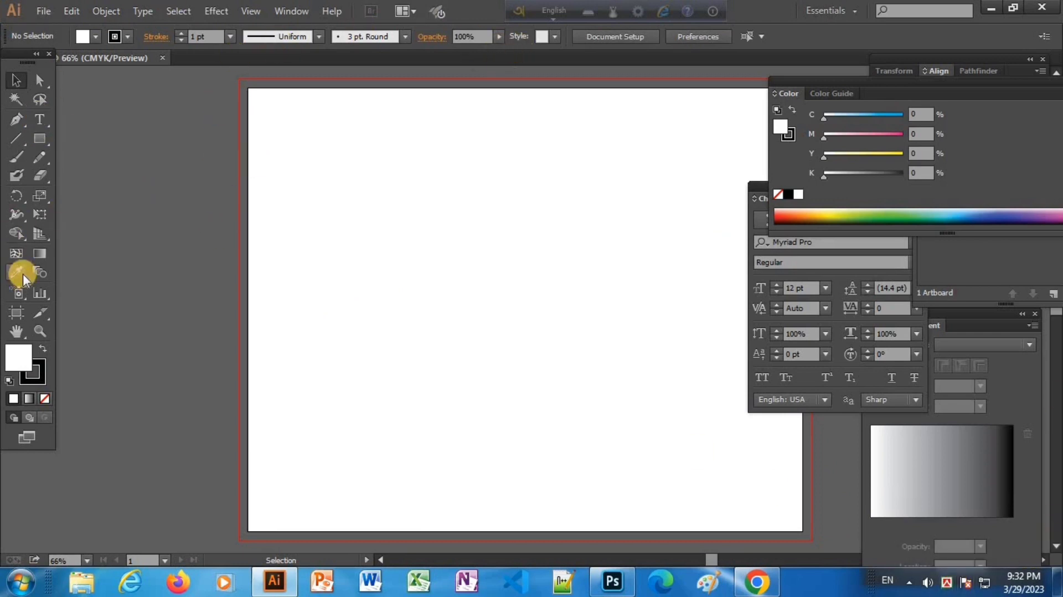
left_click(40, 121)
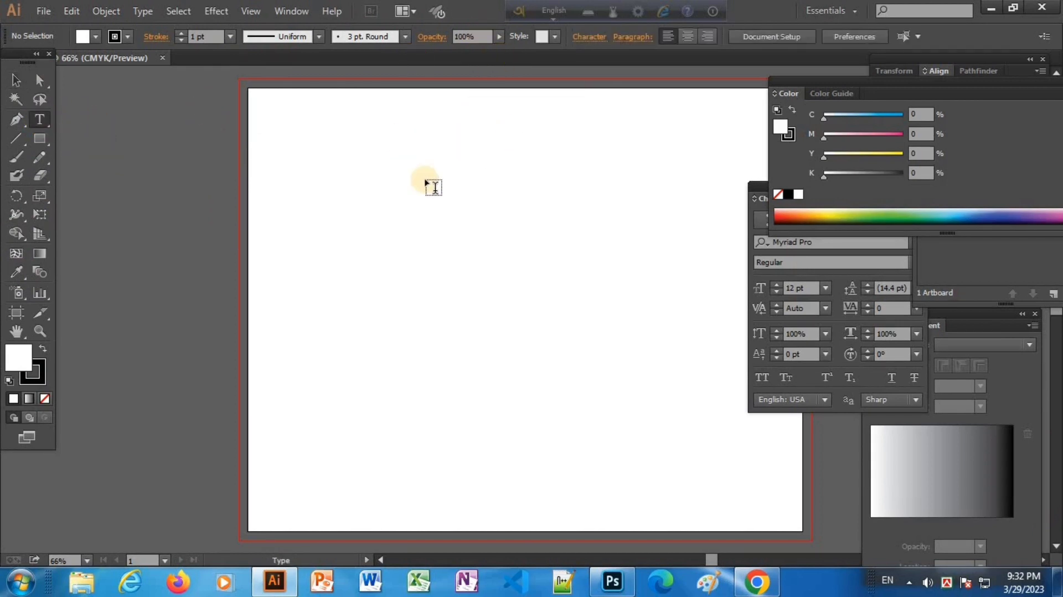
left_click(405, 208)
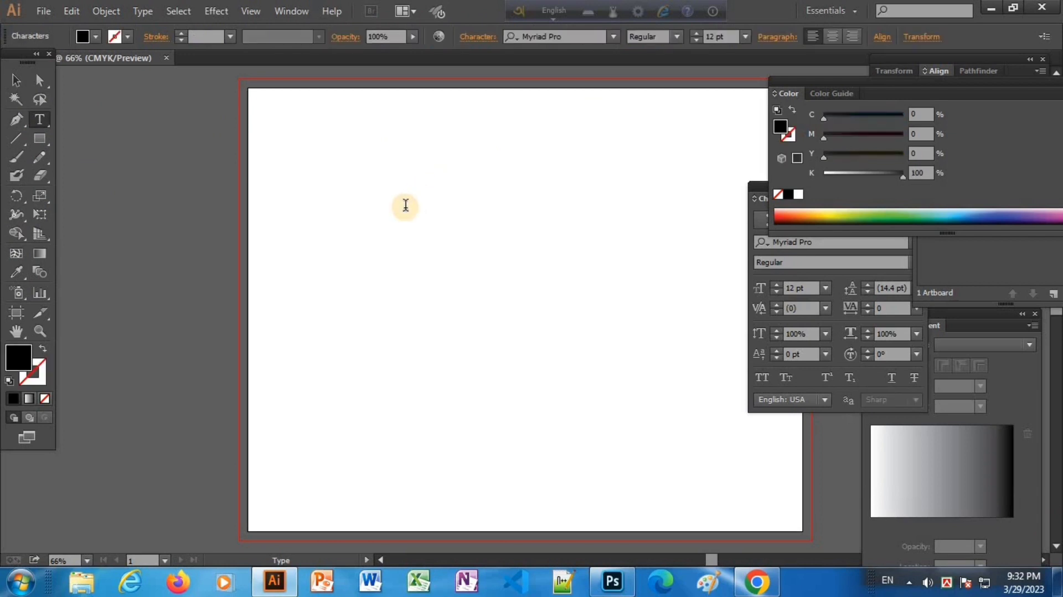
left_click(585, 35)
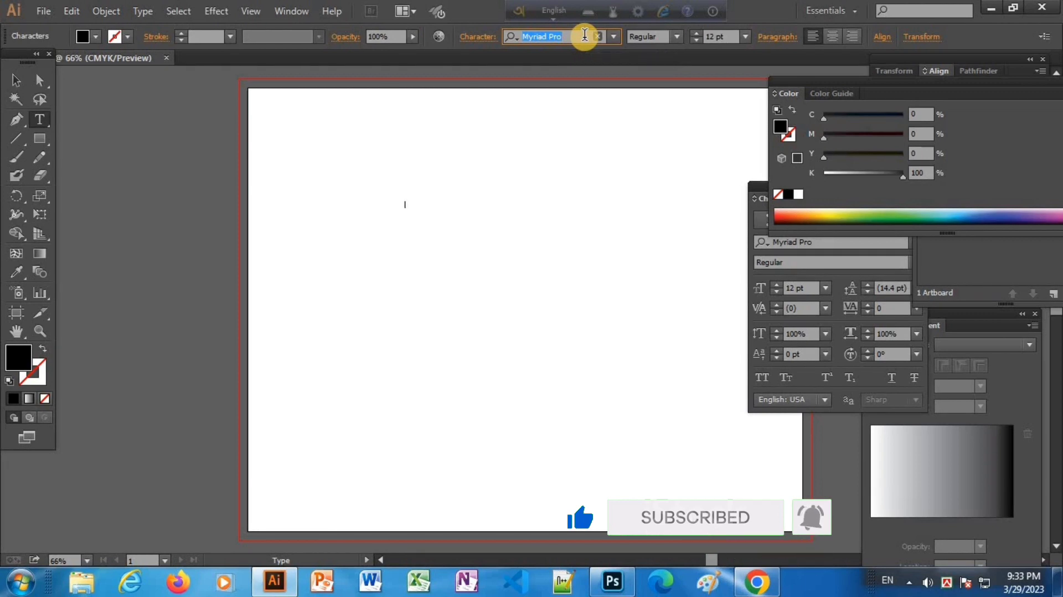
type("s")
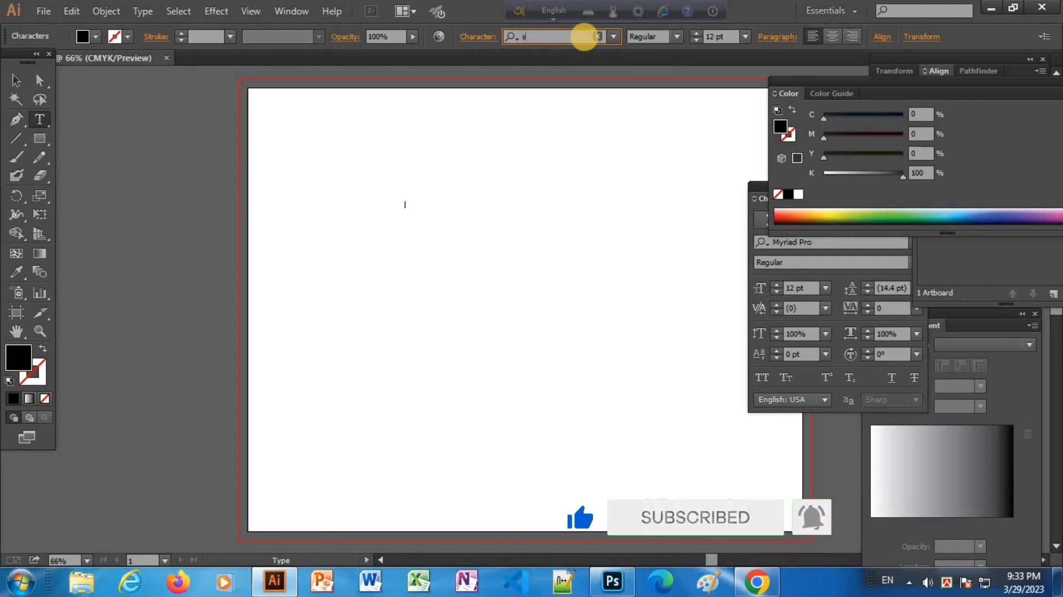
type("utonnyMJ")
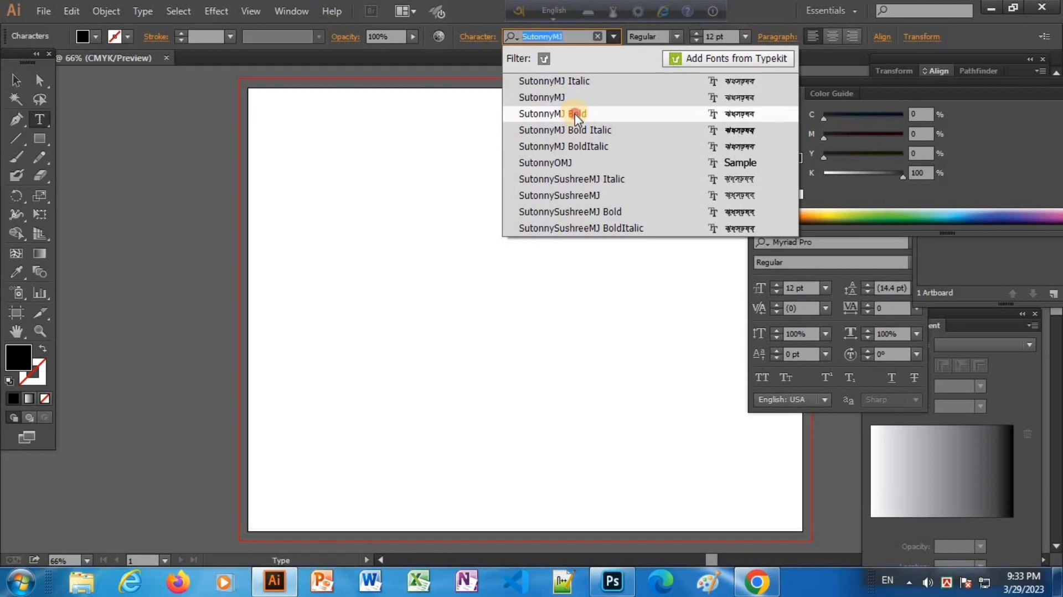
left_click(576, 115)
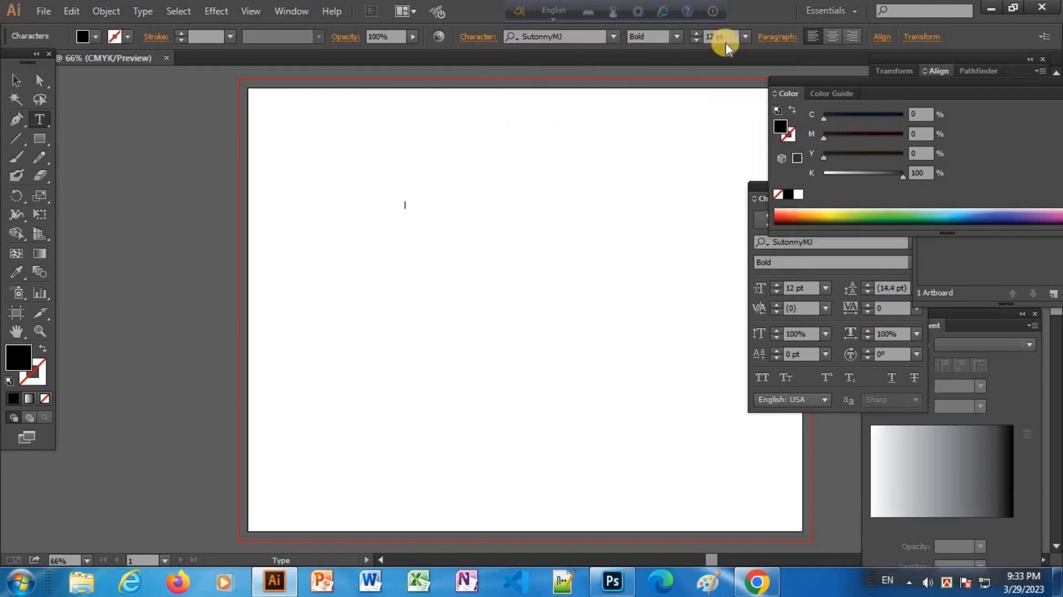
Set the font size of the new text to 36 pt
left_click(745, 37)
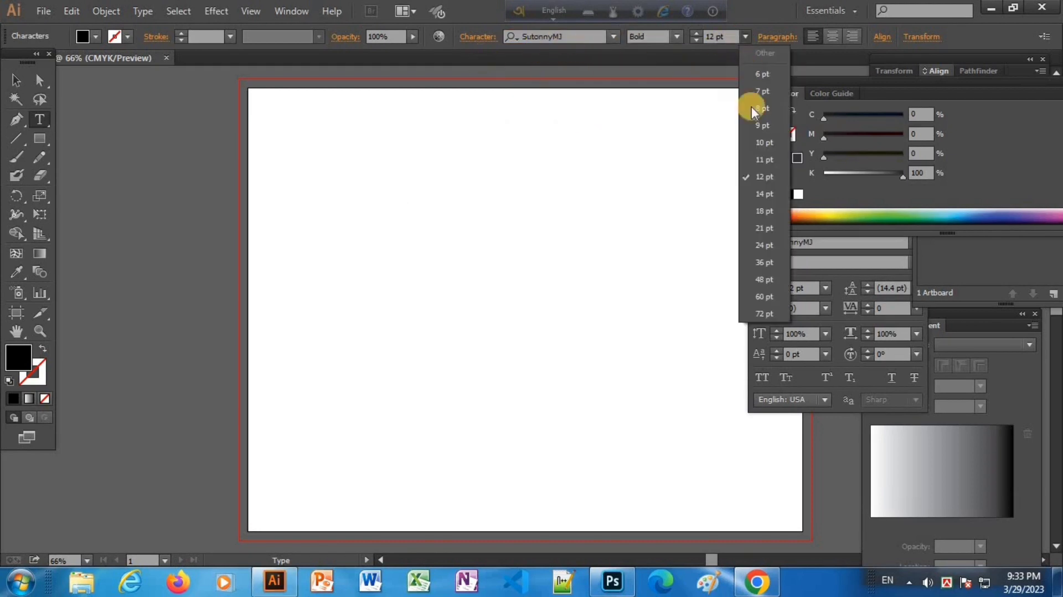
left_click(763, 245)
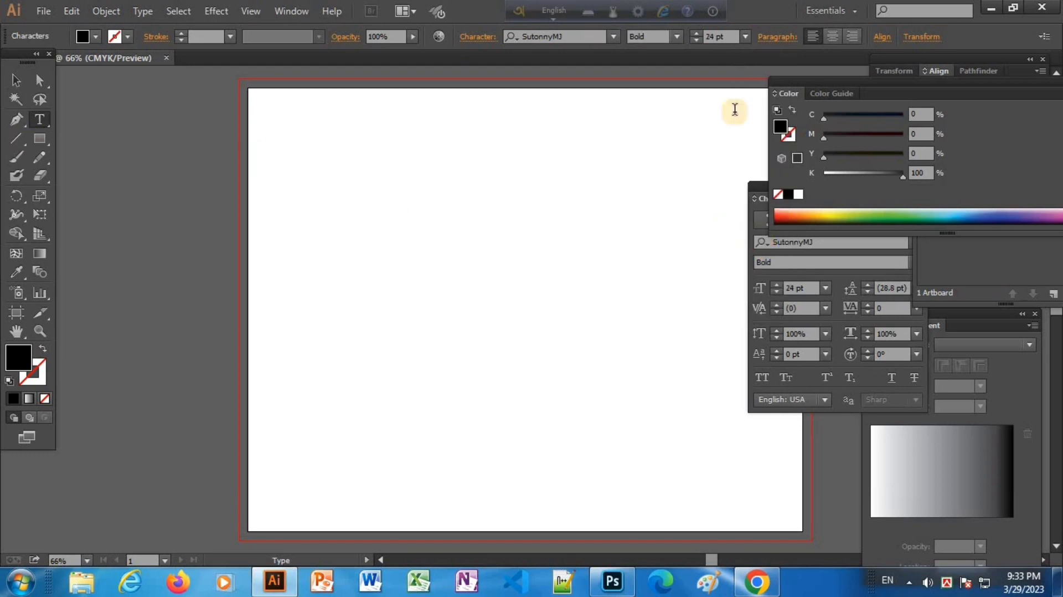
left_click(746, 37)
left_click(768, 250)
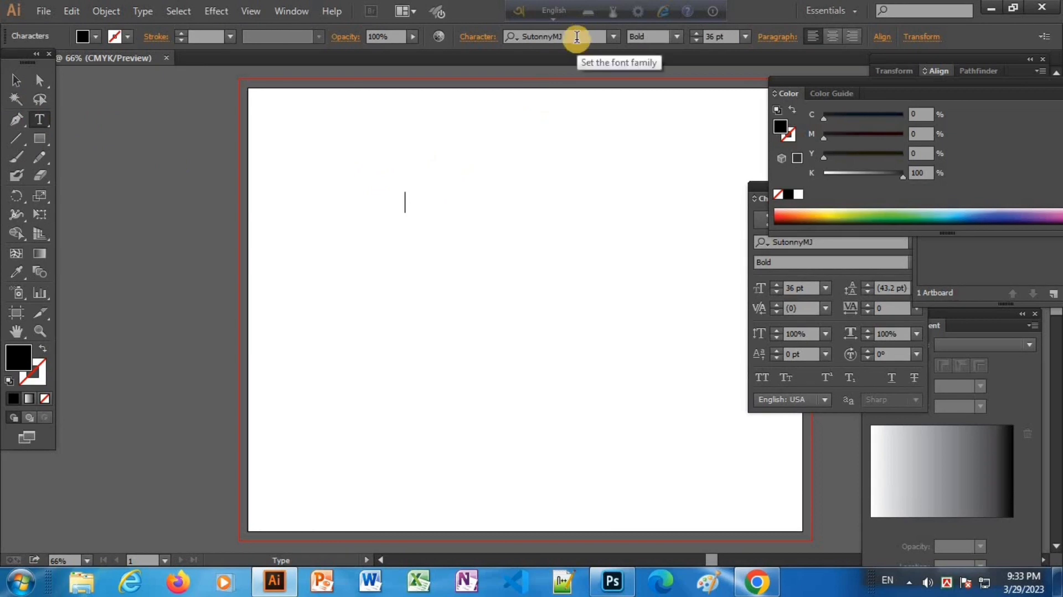
Switch the Bijoy keyboard input mode to Bijoy Classic
left_click(947, 583)
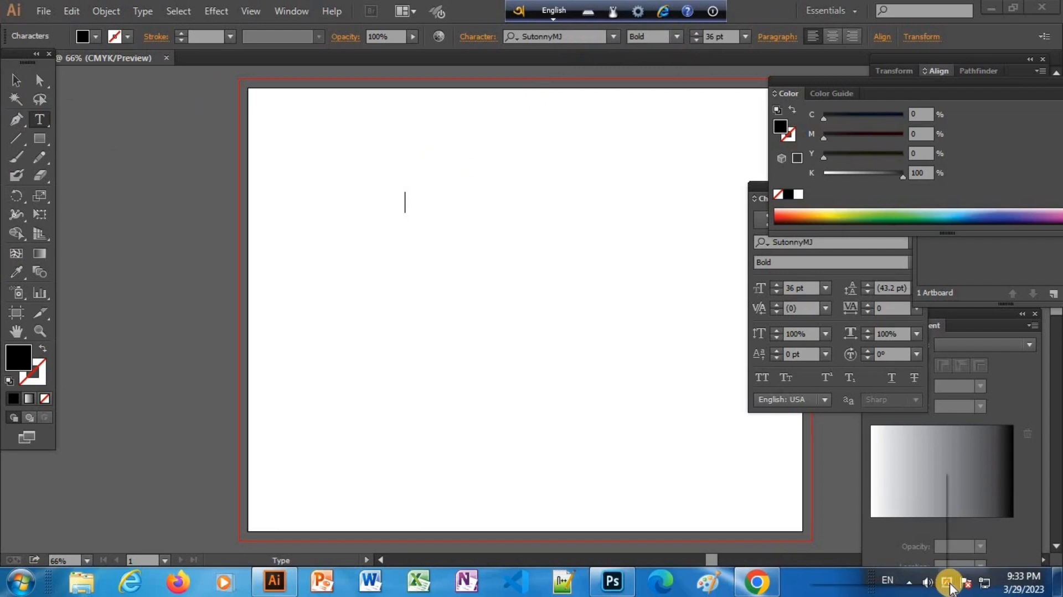
right_click(947, 582)
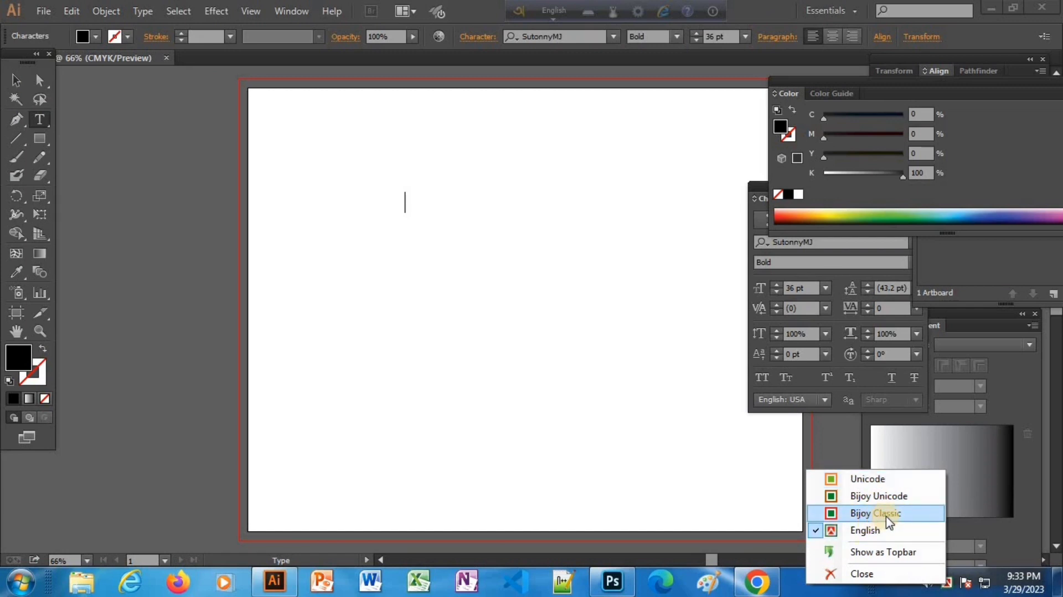
left_click(998, 540)
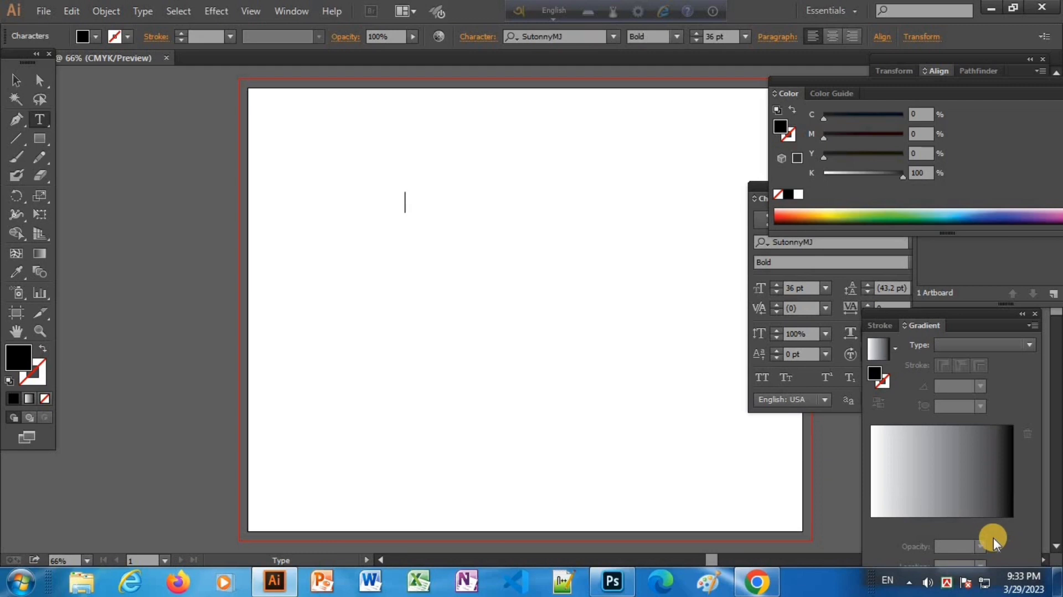
right_click(948, 584)
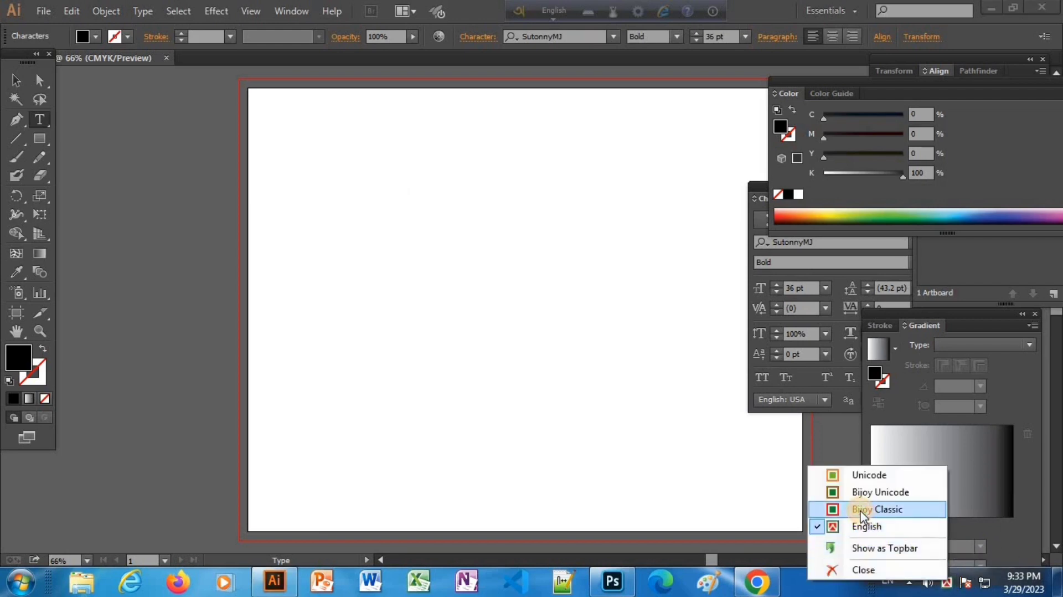
left_click(875, 509)
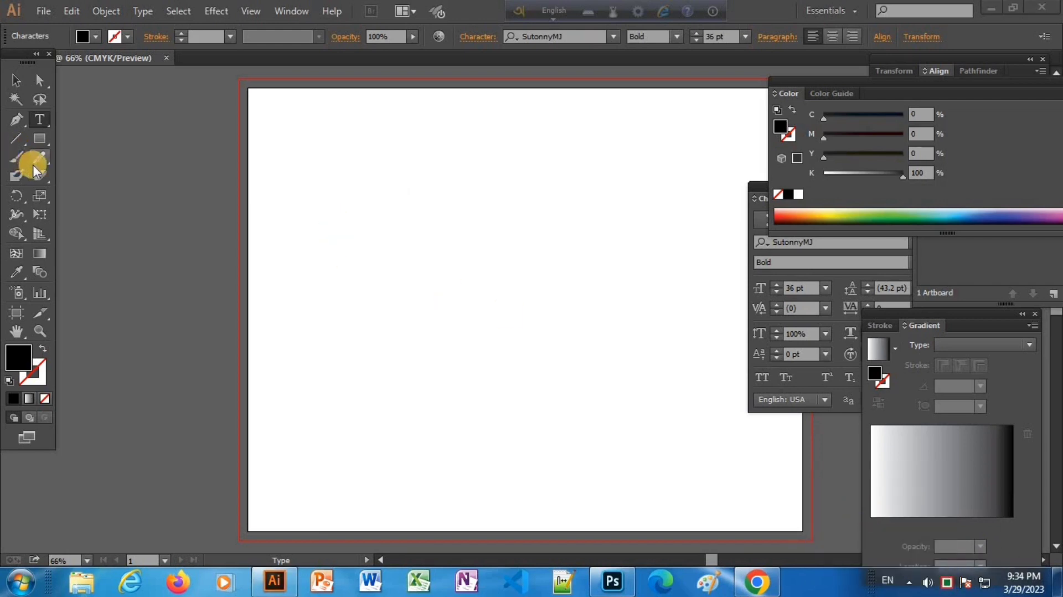
Enter the Bangla line "আমার সোনার বাংলা আমি" in the artboard's upper half, correcting the second word to "সোনার"
left_click(39, 119)
left_click(405, 210)
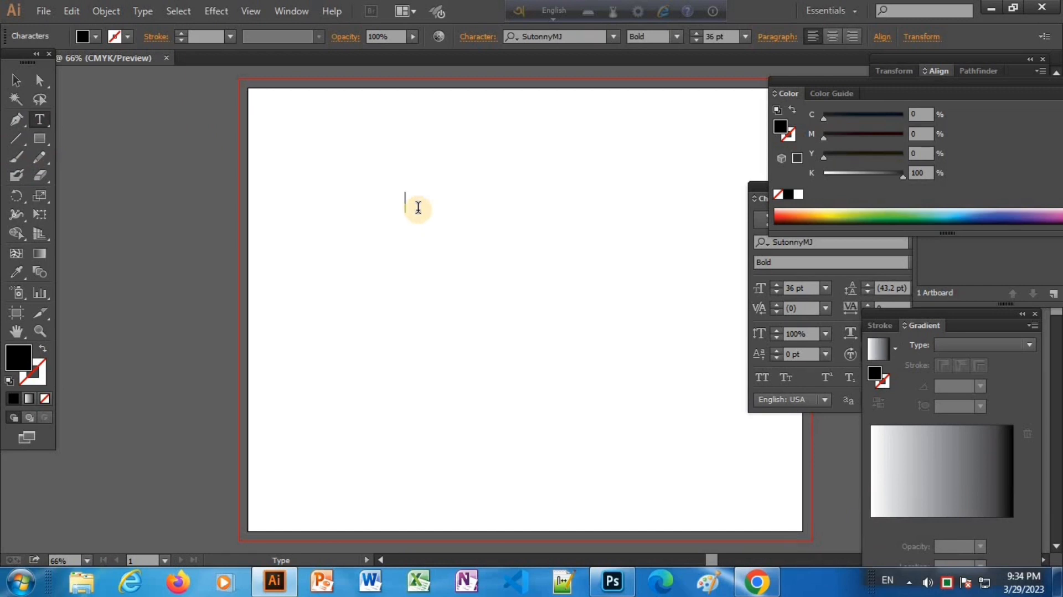
type("Avgvi")
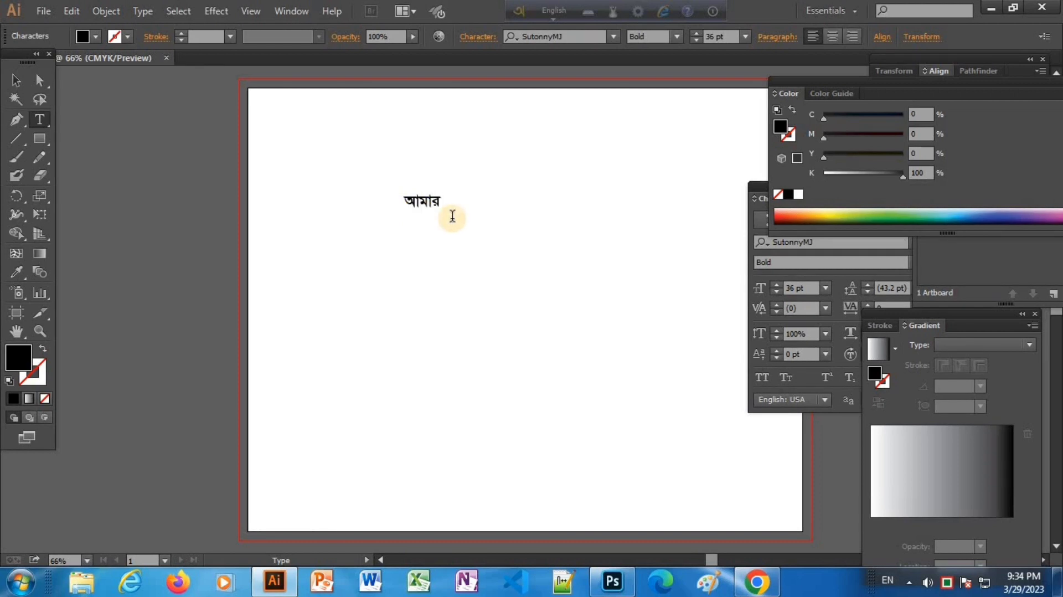
type("‡mvbwi evsjv")
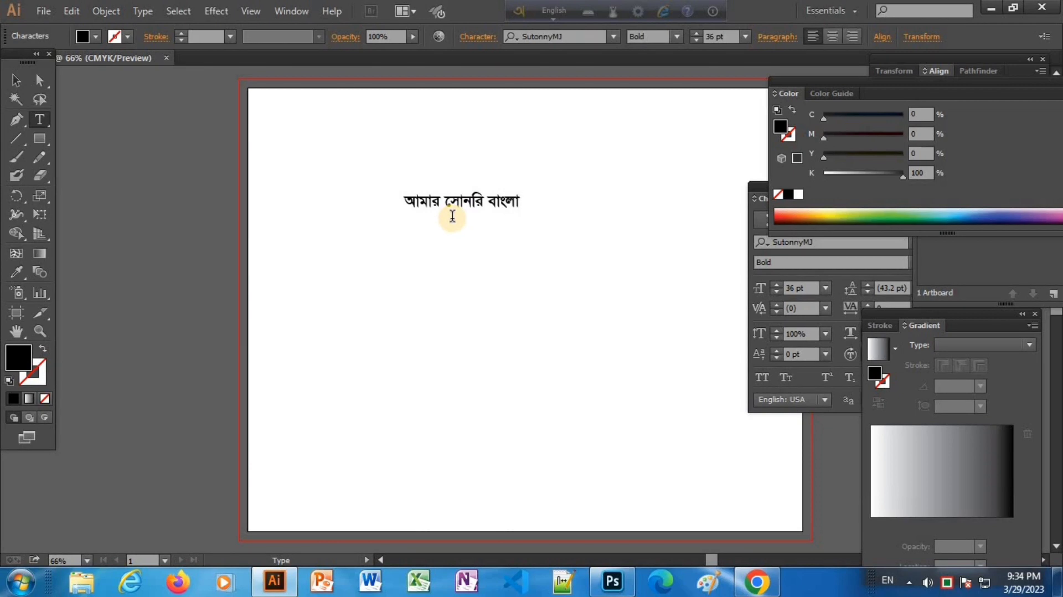
type(" Avwg")
left_click(484, 203)
key("BackSpace")
key("BackSpace")
type("vi")
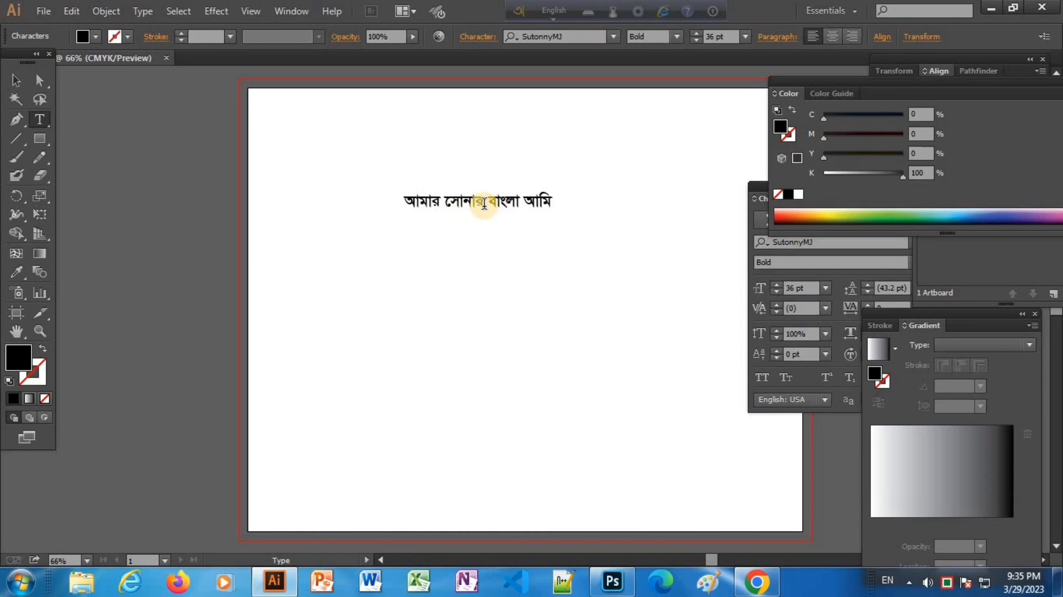
Scale the Bangla text line up proportionally about its center to about 99 pt
left_click(13, 81)
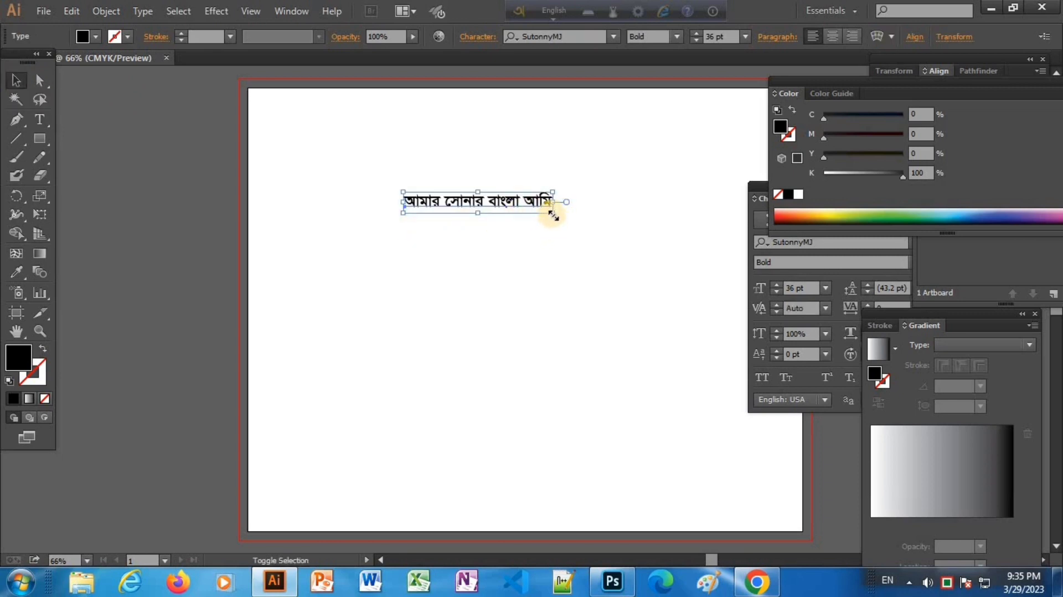
left_click_drag(553, 212, 679, 297)
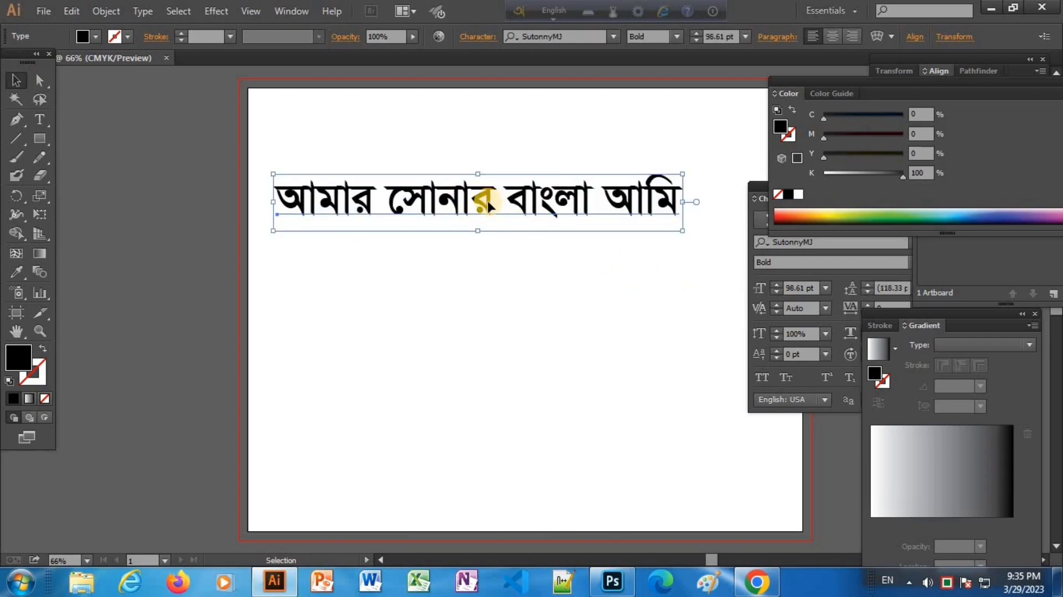
Switch the Bijoy keyboard back to English mode and delete the existing Bangla text line from the artboard
left_click(475, 188, "ctrl+alt")
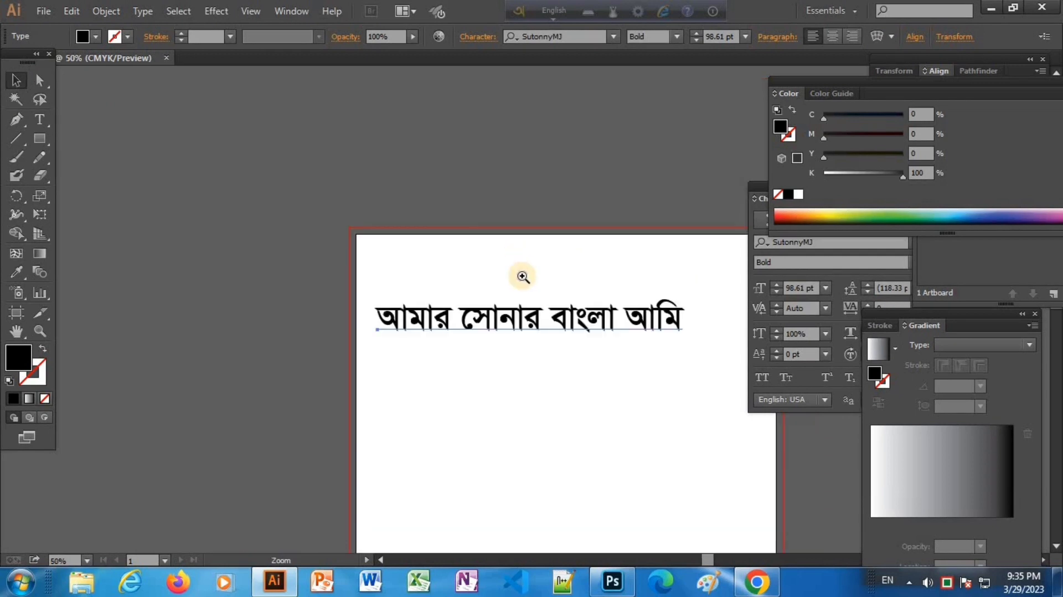
left_click(581, 336)
left_click(587, 338)
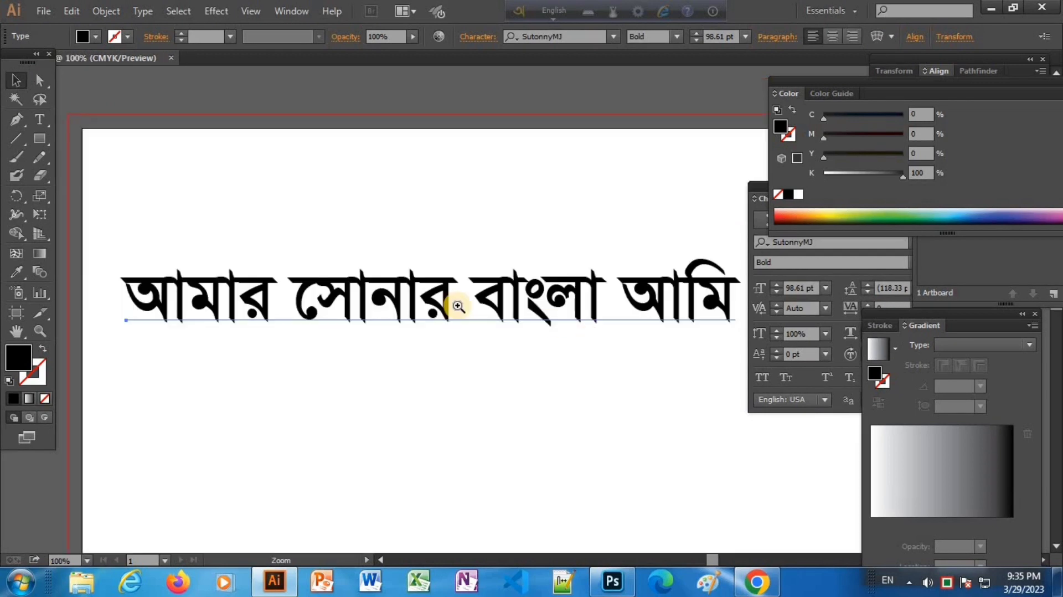
left_click(443, 306)
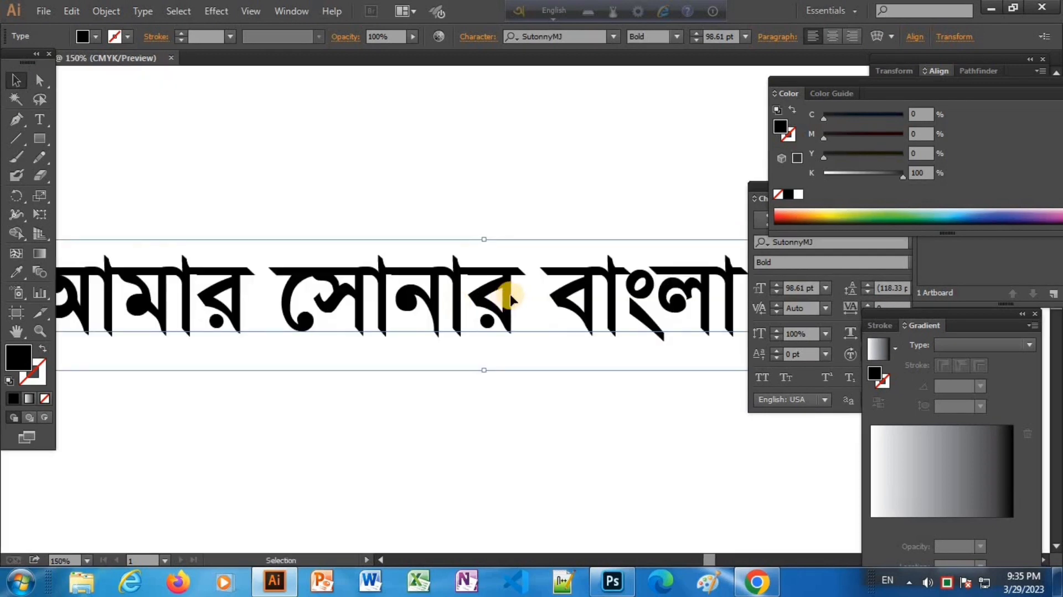
left_click(948, 583)
key("Return")
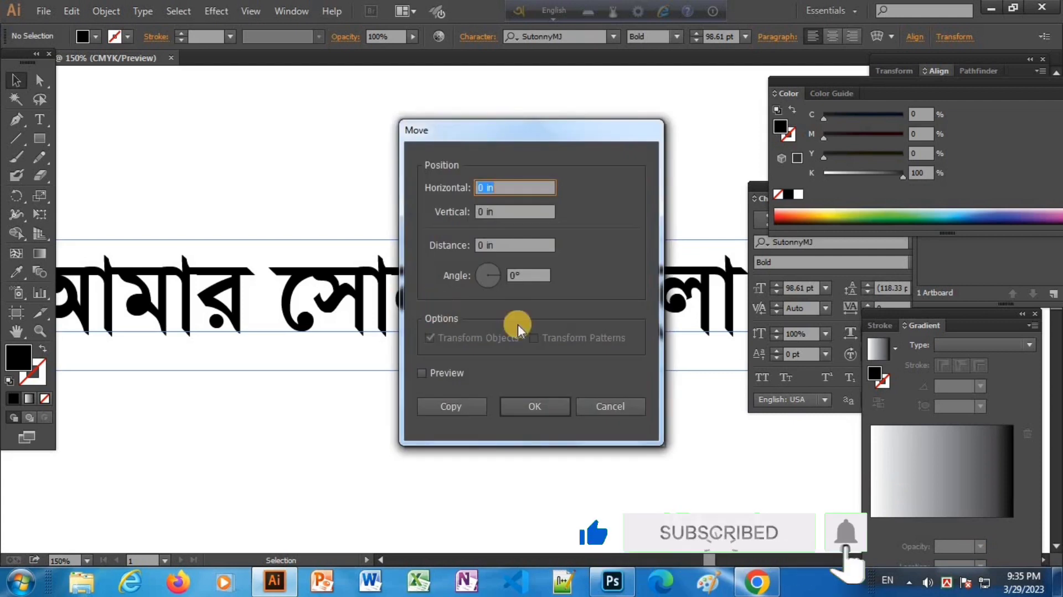
left_click(624, 406)
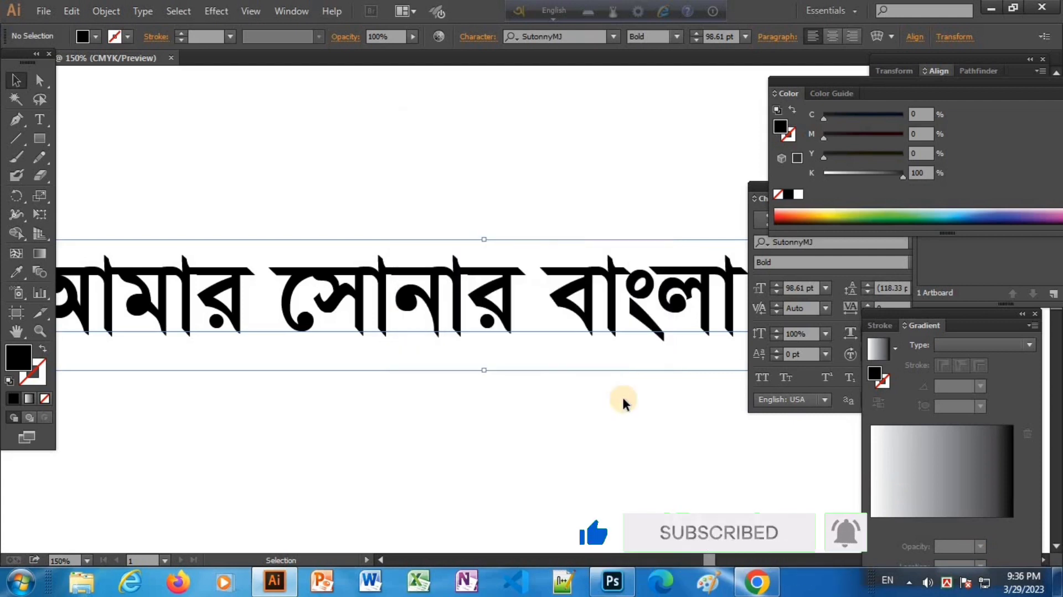
key("Delete")
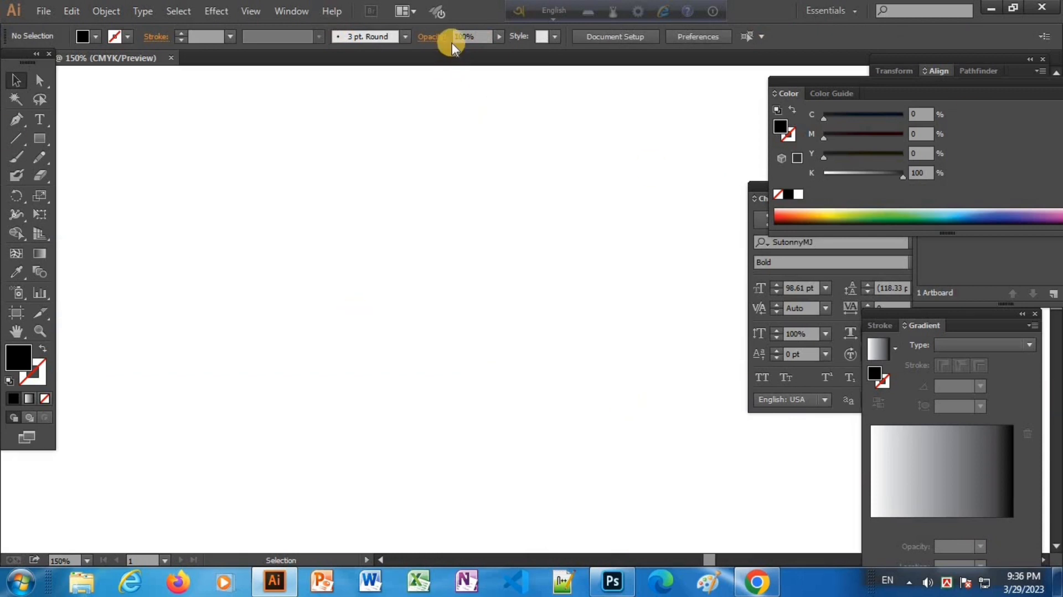
Turn on Bangla typing in Avro Keyboard
right_click(948, 581)
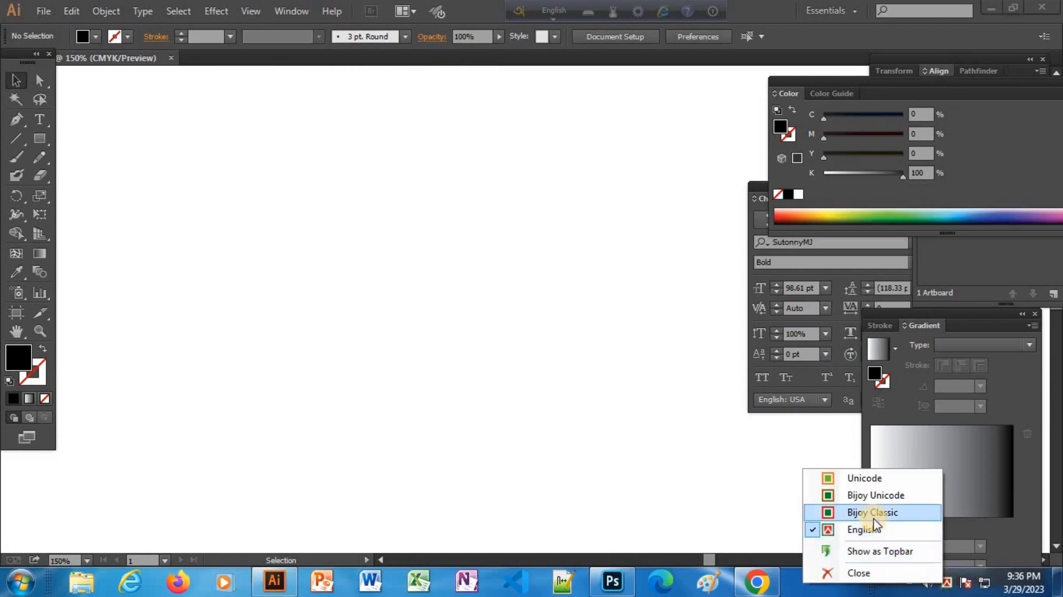
left_click(712, 491)
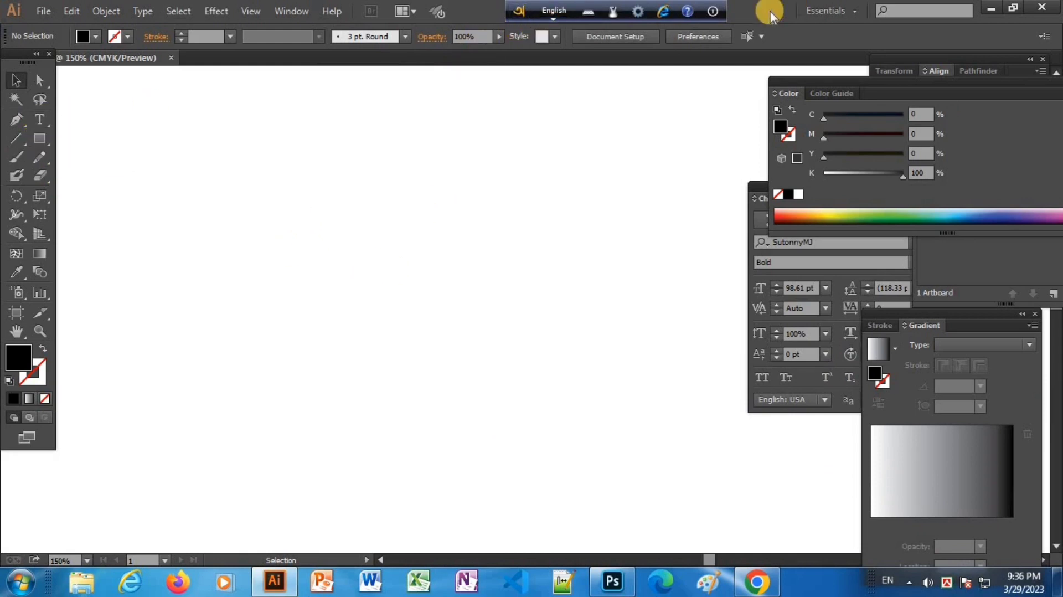
left_click(545, 13)
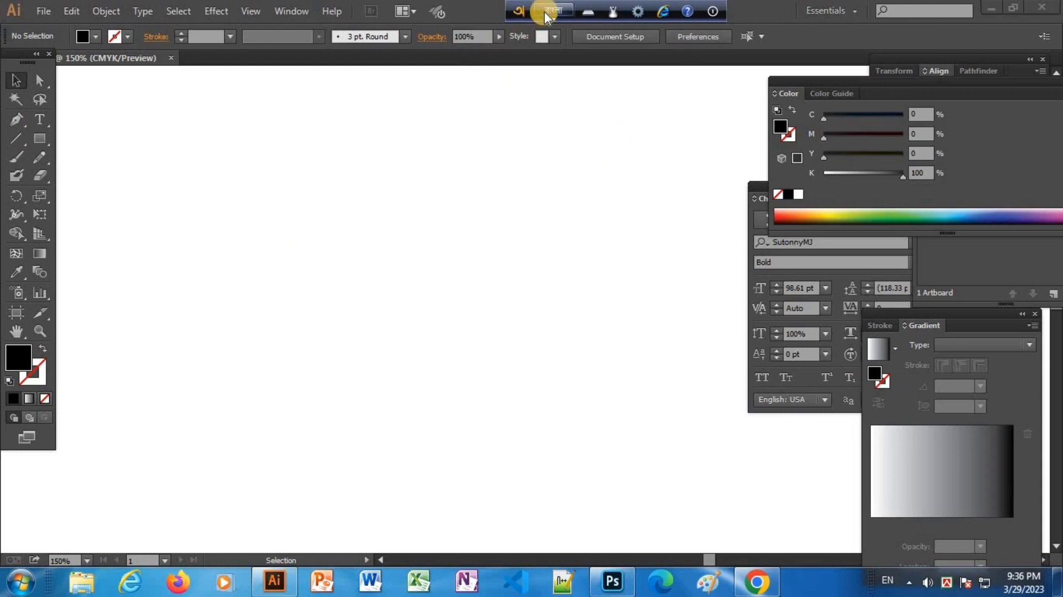
left_click(554, 15)
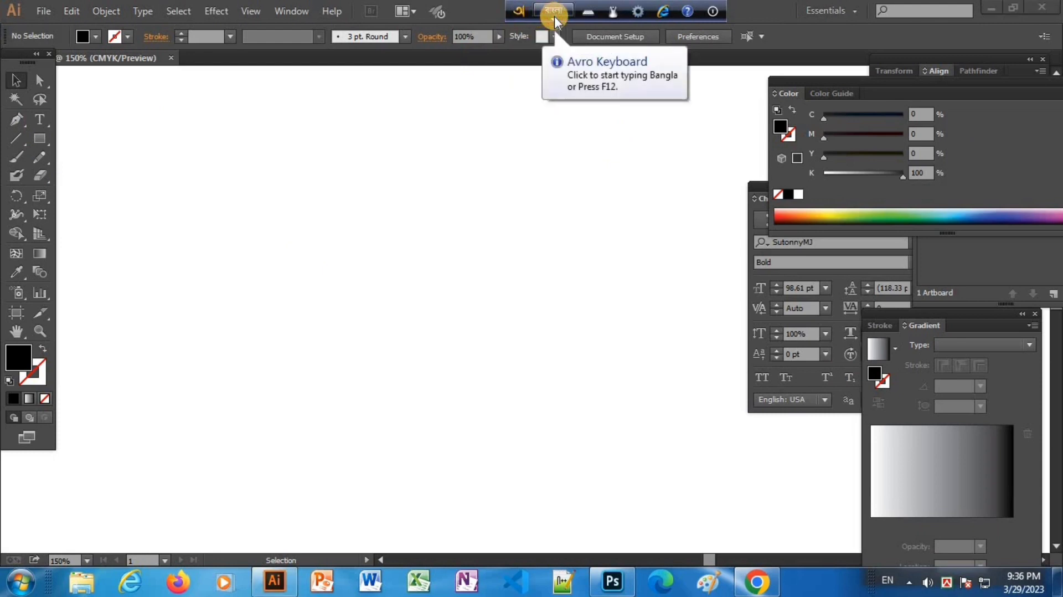
left_click(551, 11)
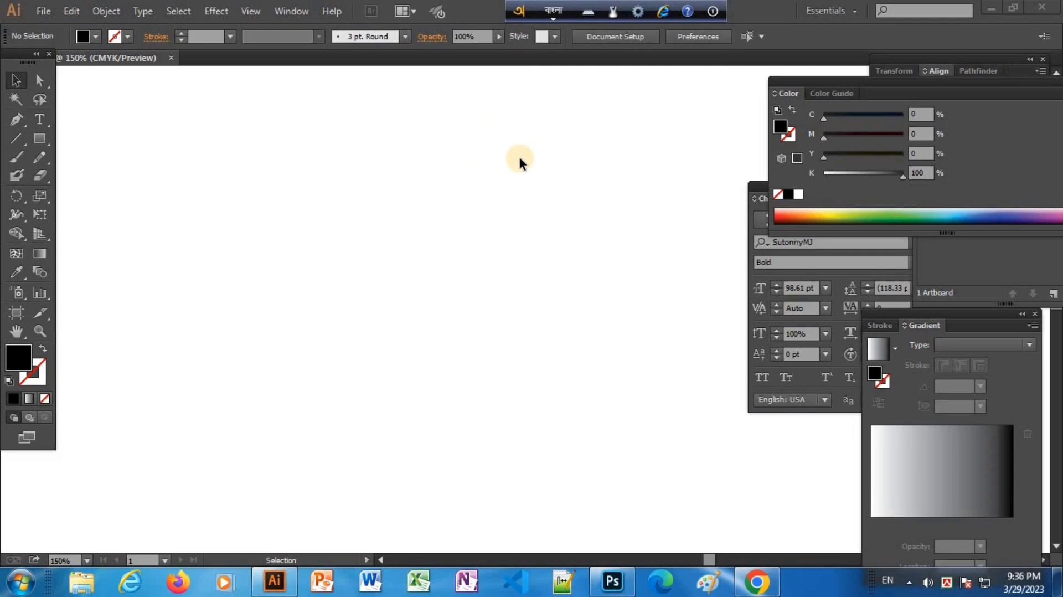
key("F12")
key("F12")
key("F12")
key("F12")
Start a new text line on the artboard with the Type tool and enter "আমার স" phonetically
left_click(39, 119)
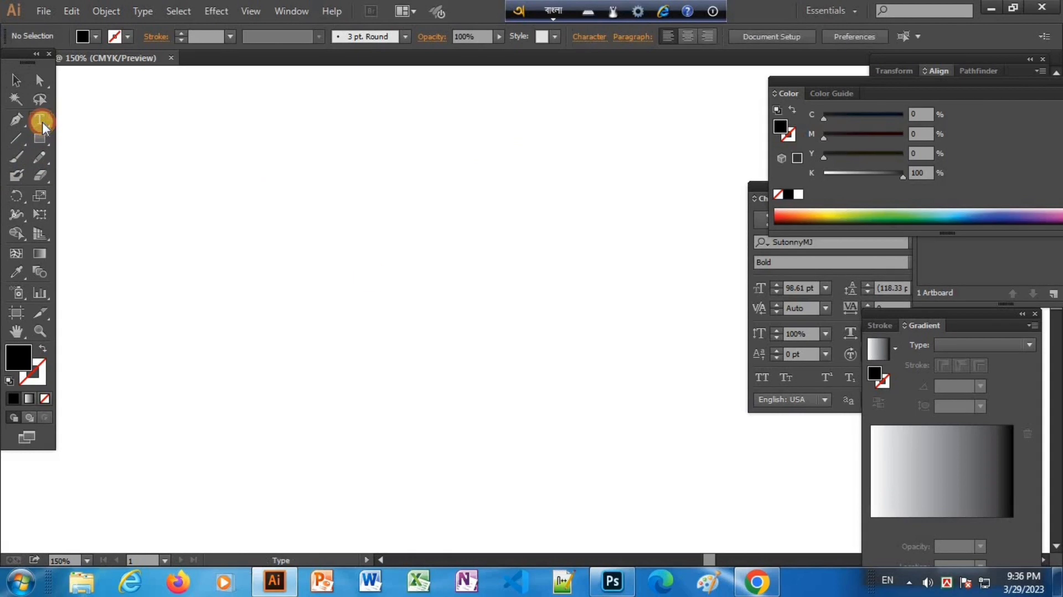
left_click(258, 243)
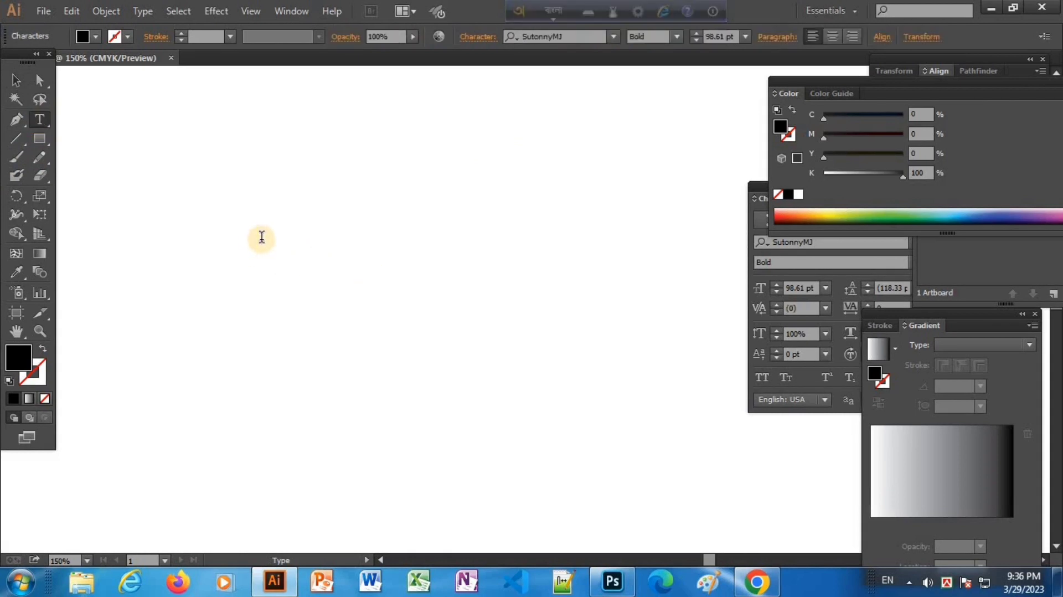
type("am")
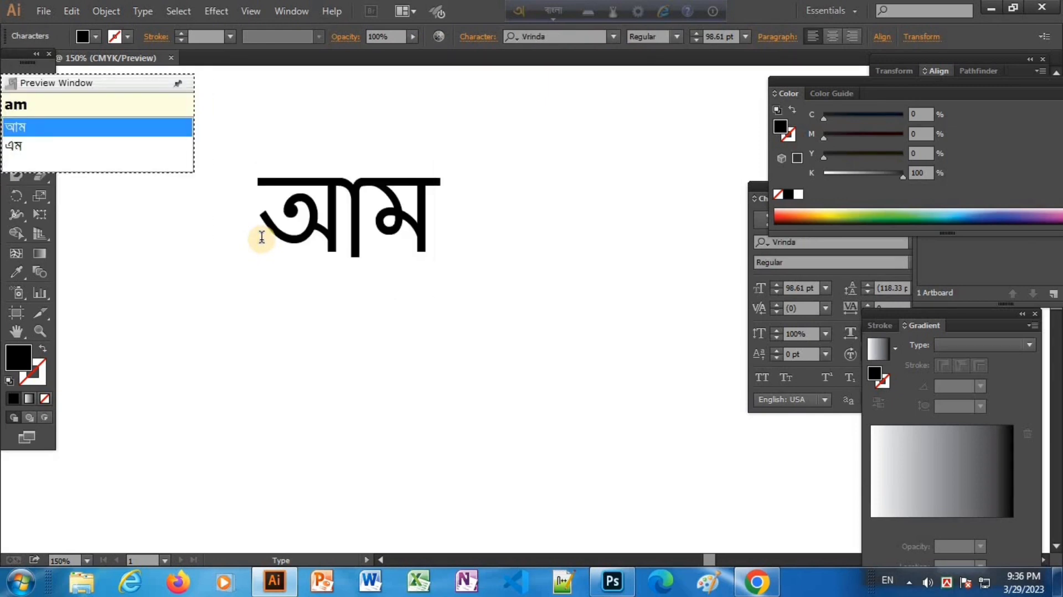
type("r")
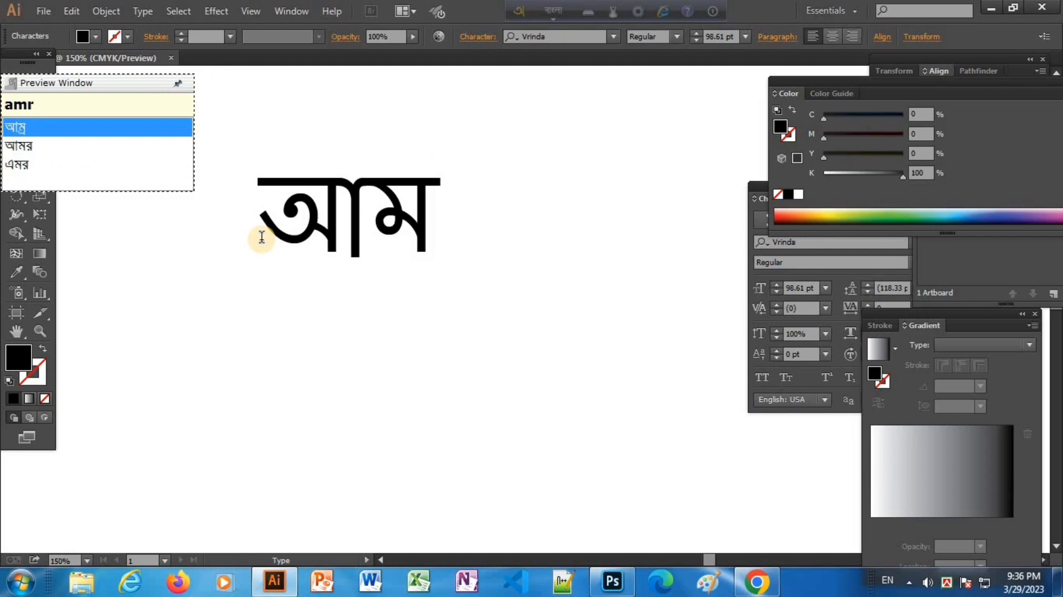
key("BackSpace")
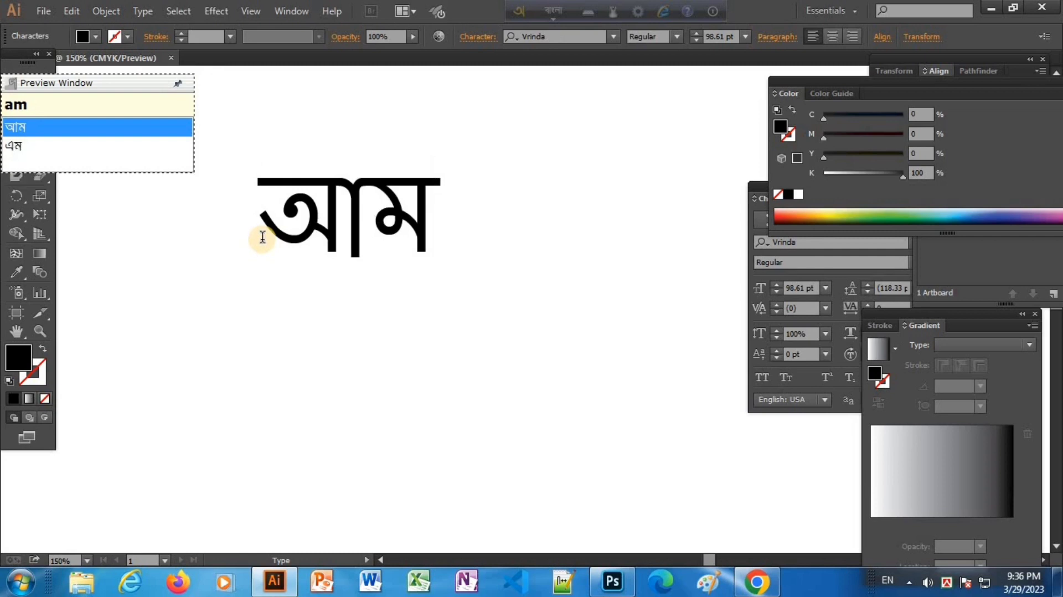
type("ar")
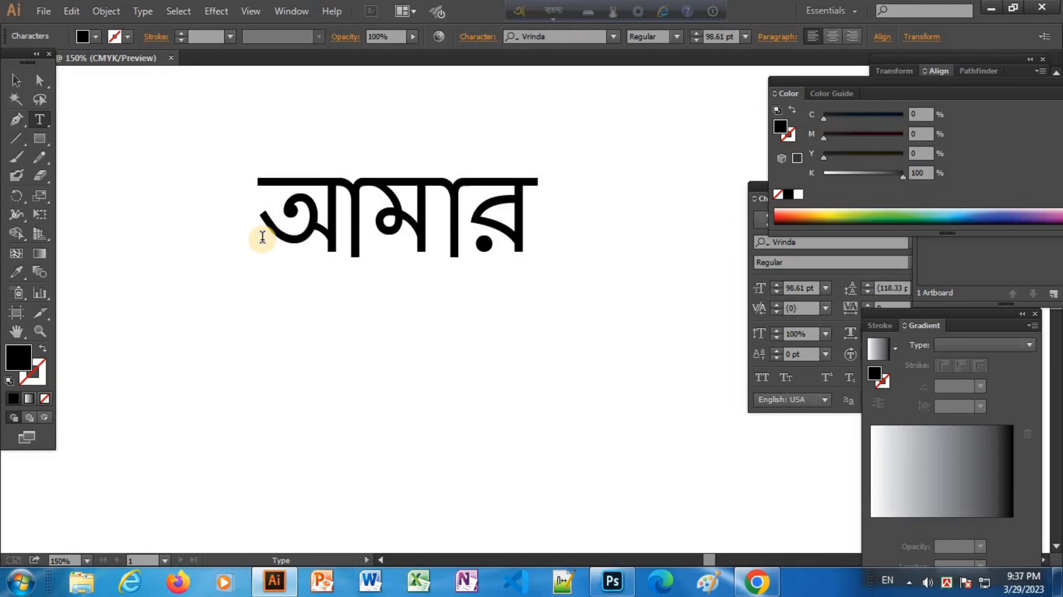
type(" so")
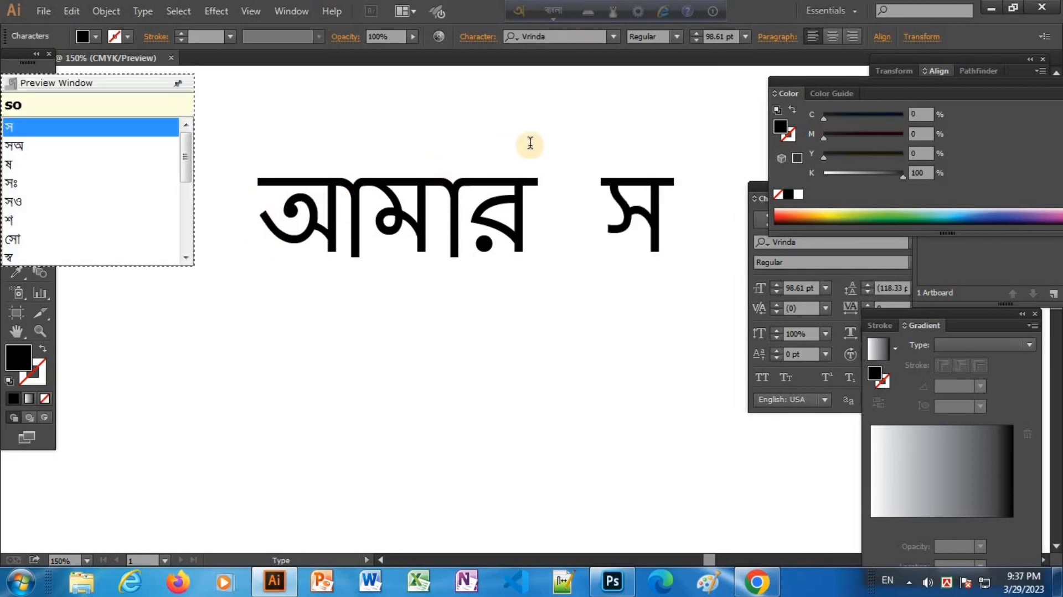
key("BackSpace")
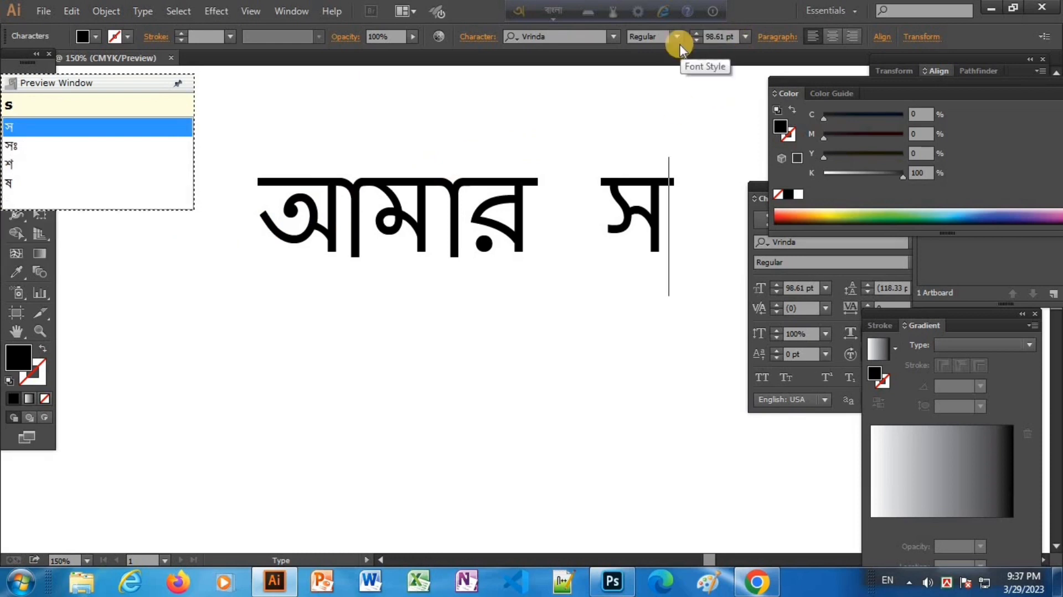
Set the font size of the whole new Bangla text to 36 pt
left_click(745, 38)
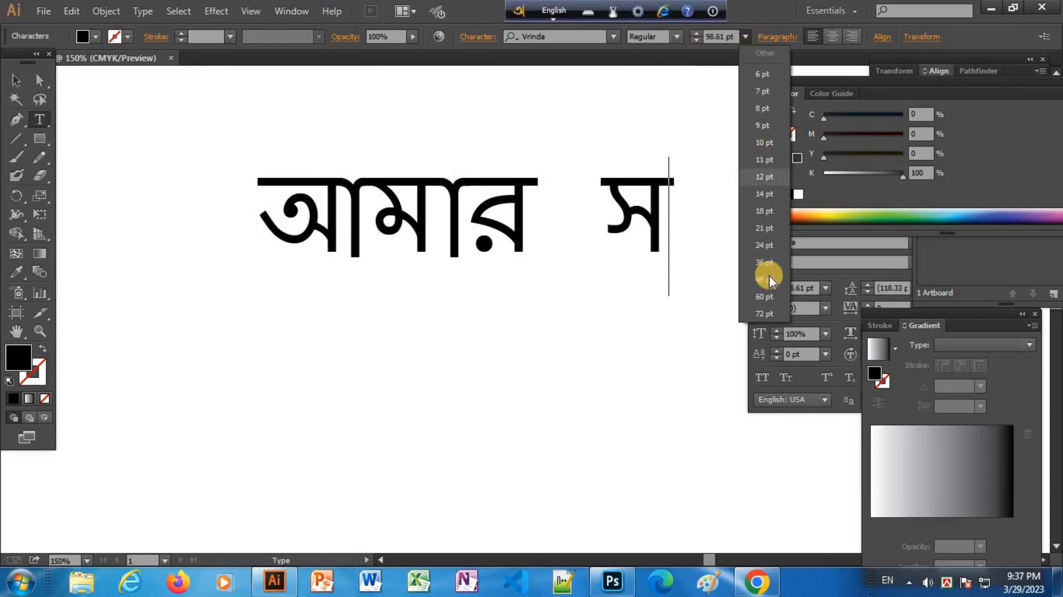
left_click(766, 262)
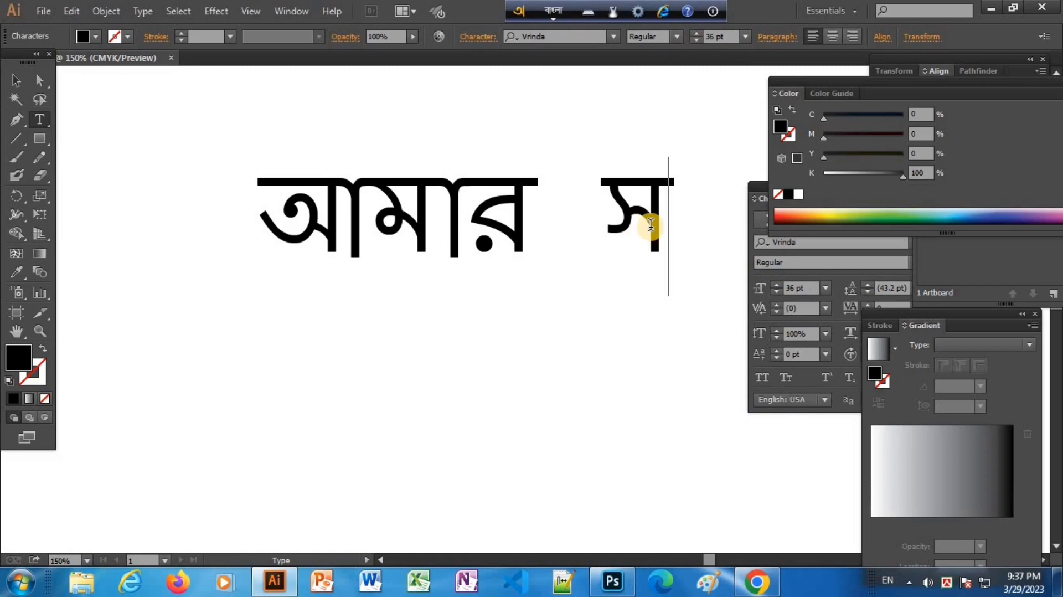
key("ctrl+a")
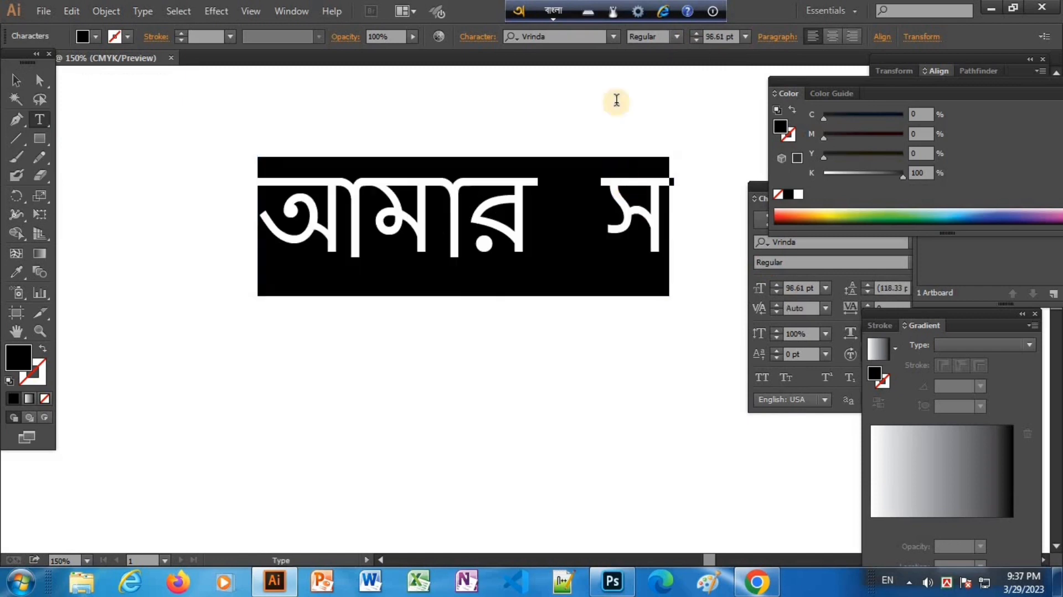
left_click(745, 38)
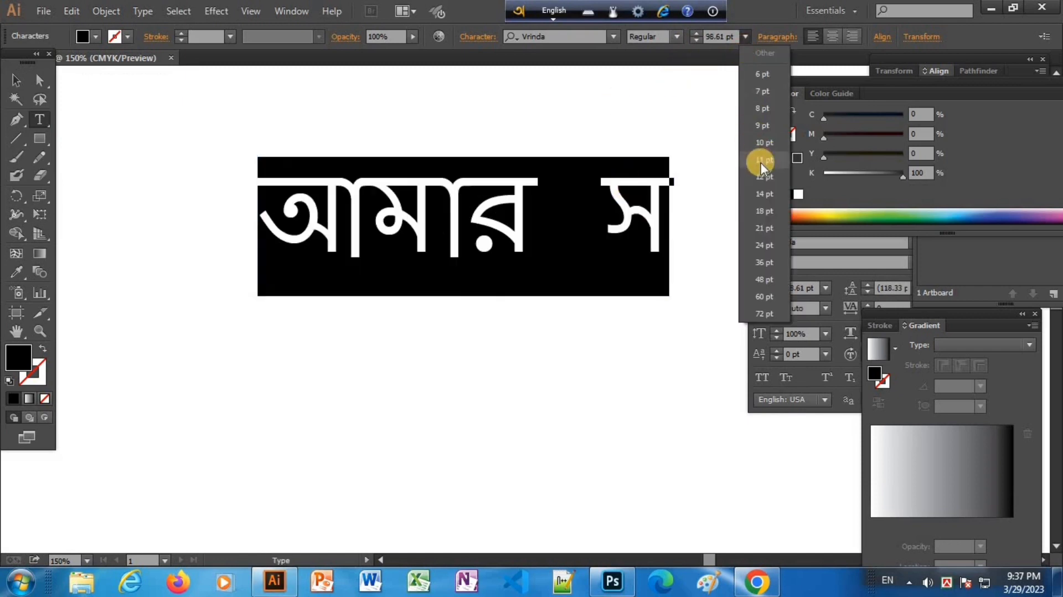
left_click(760, 260)
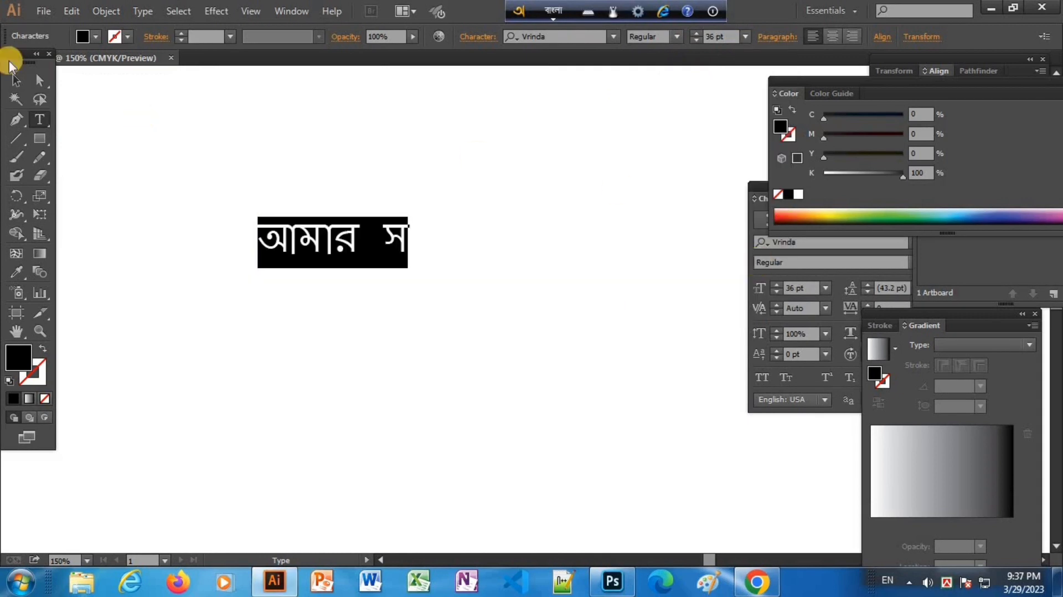
Replace the unfinished second word with "সোনার", choosing that spelling from the Avro suggestions for "soonar", and add a space
left_click(21, 83)
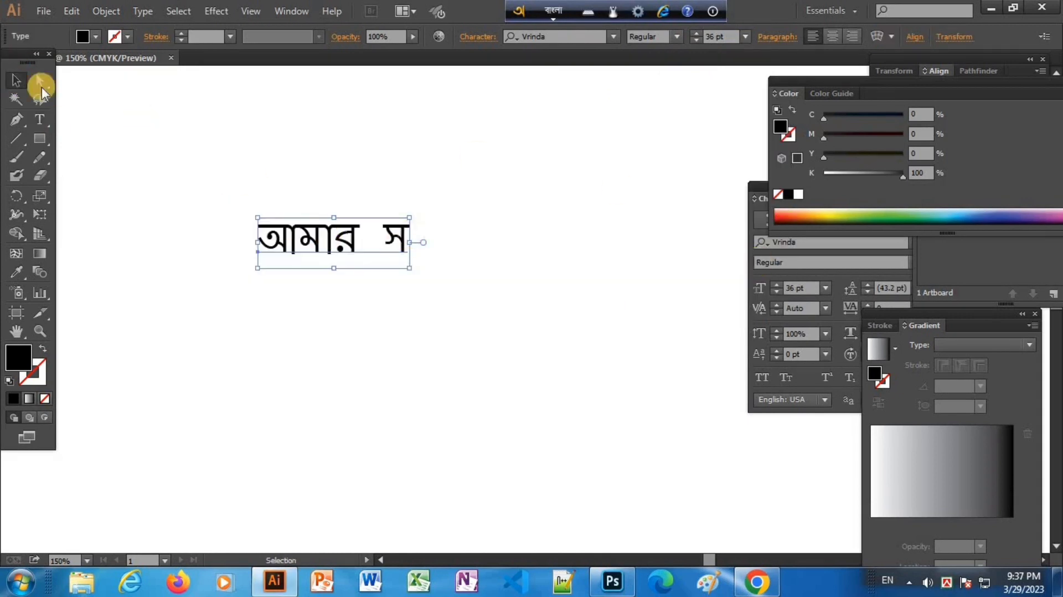
left_click(41, 121)
left_click(408, 238)
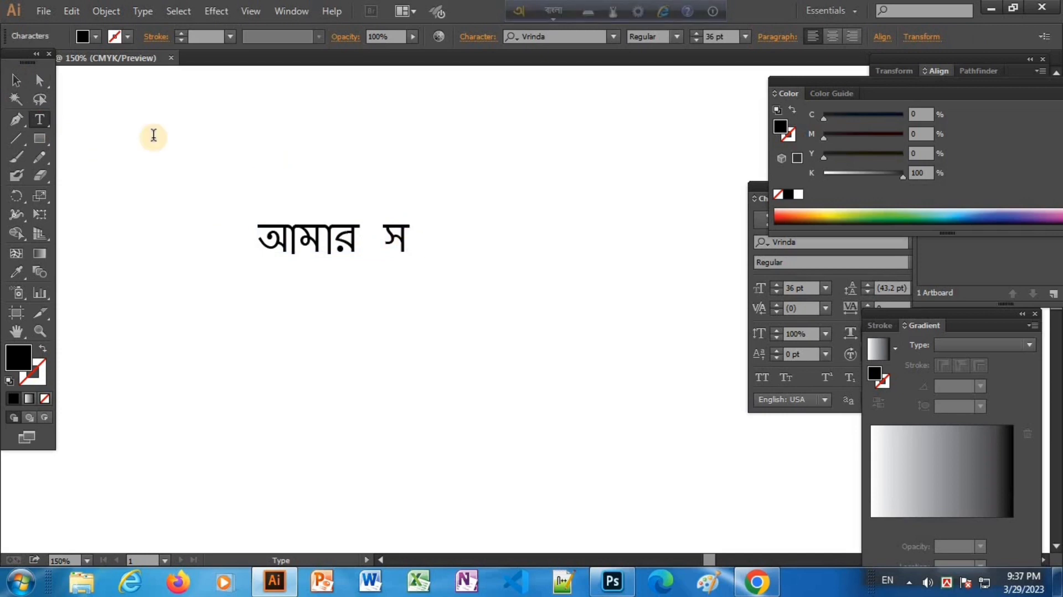
type("অ")
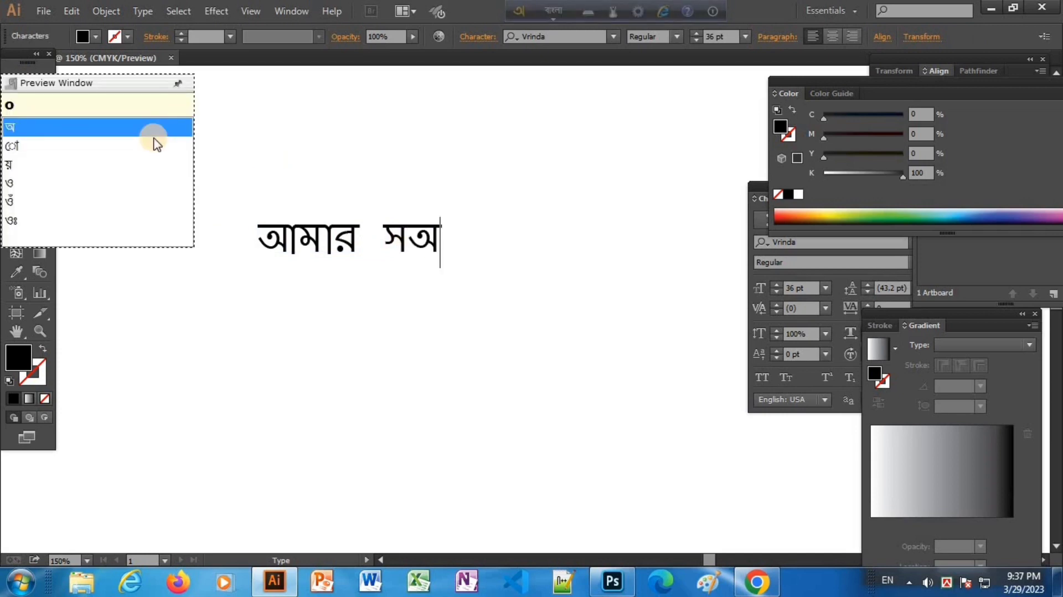
key("BackSpace")
key("BackSpace")
type("s")
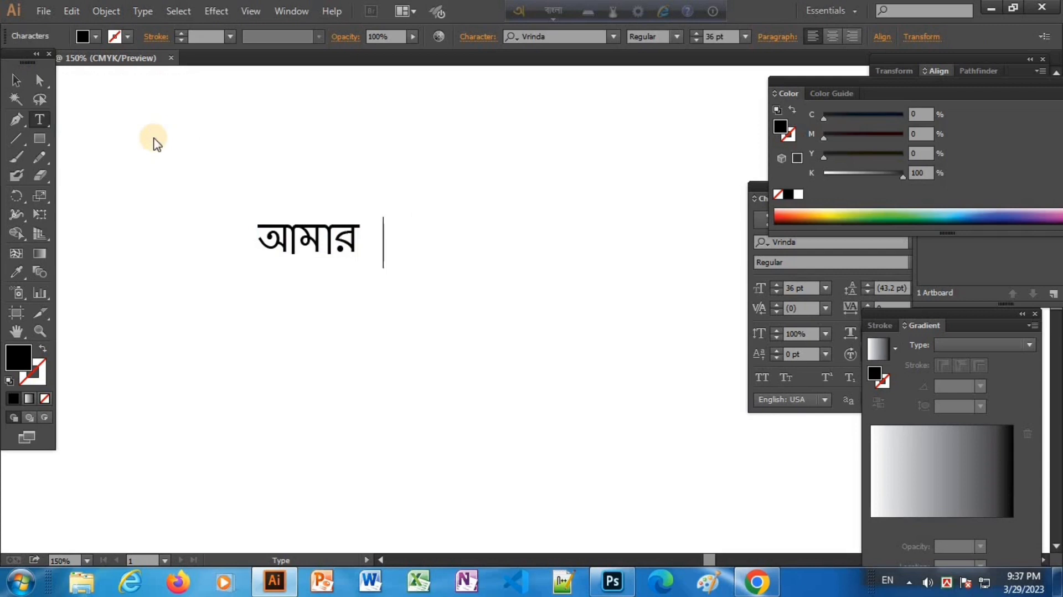
type("oo")
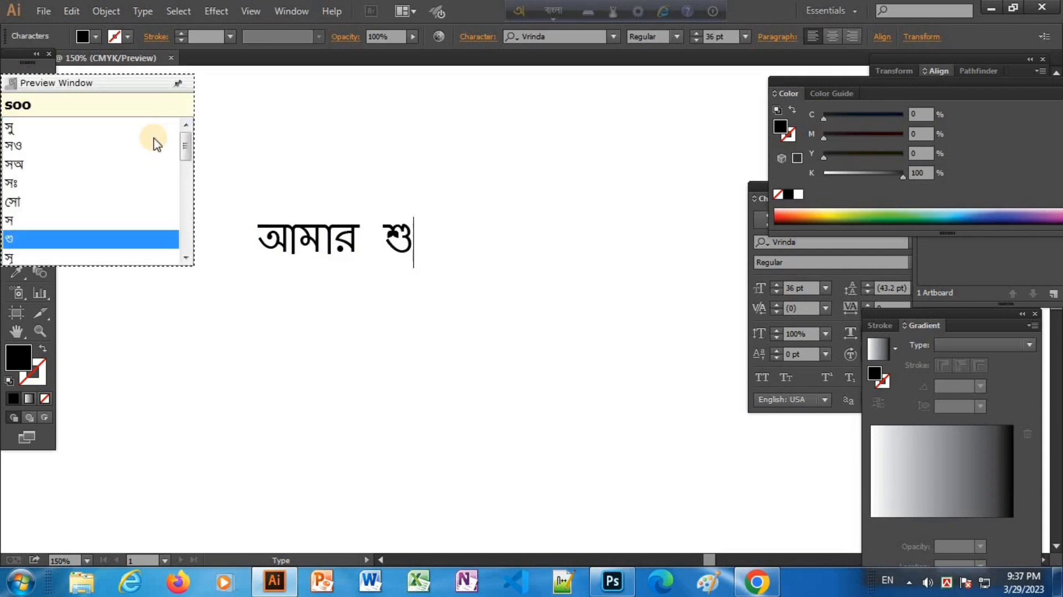
type("nar")
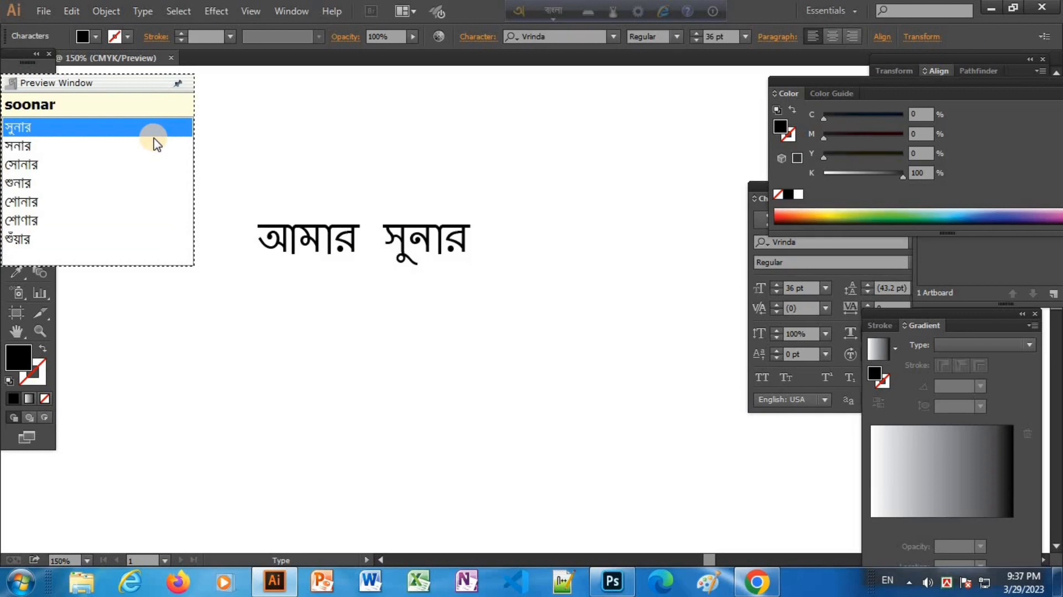
left_click(156, 143)
key("Down")
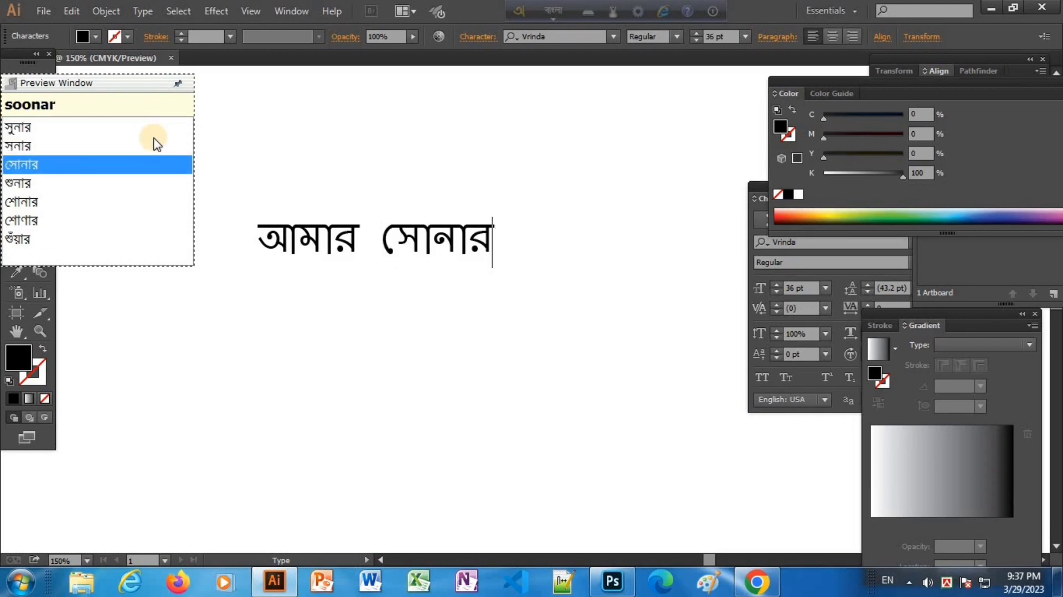
key("space")
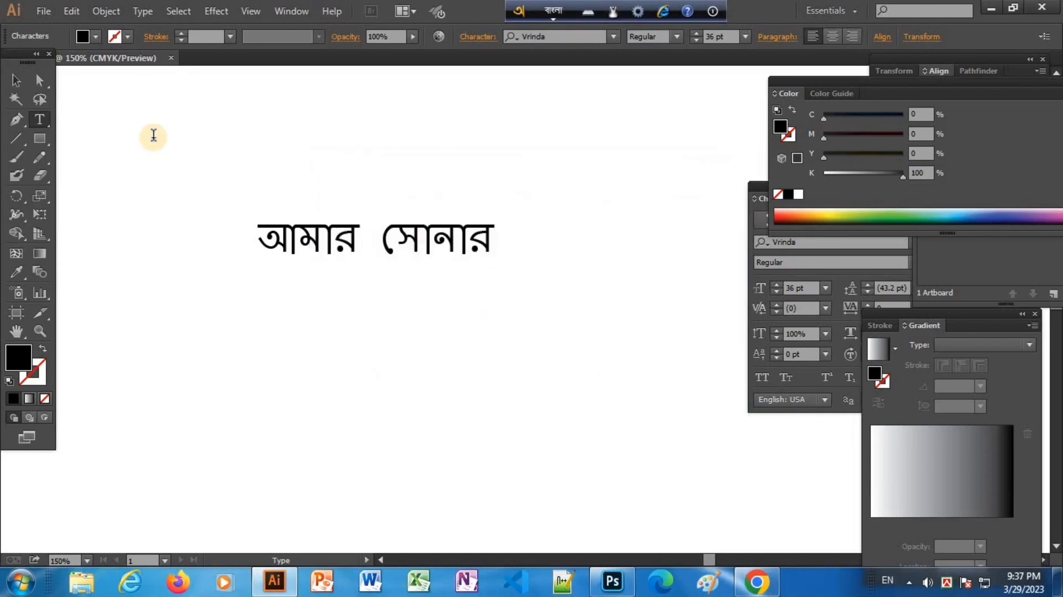
Complete the line with the words "বাংলা আমি", keeping a space between "সোনার" and "বাংলা"
type("bangla")
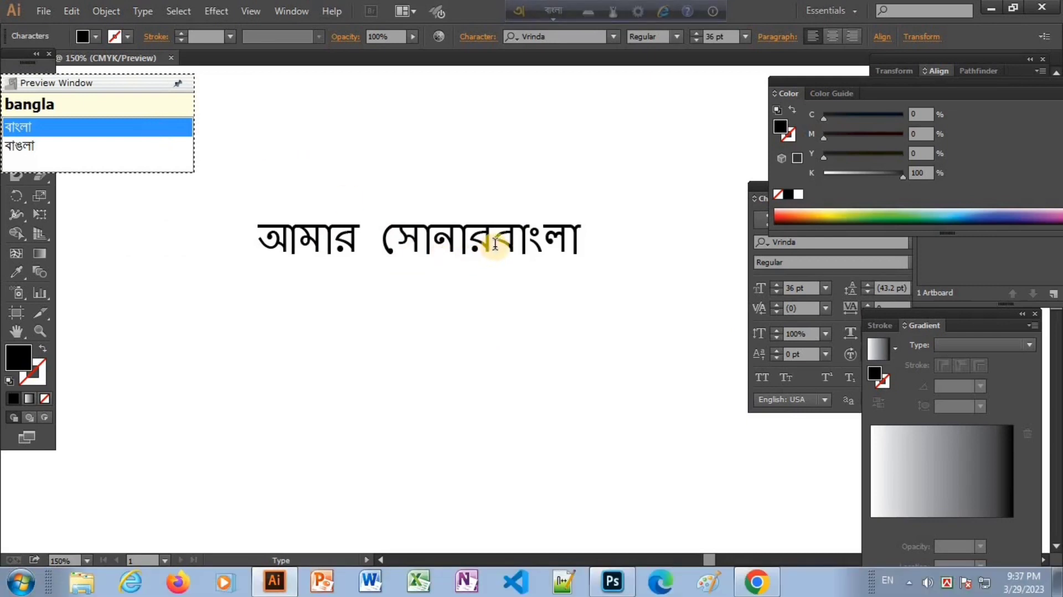
left_click(495, 244)
left_click(626, 235)
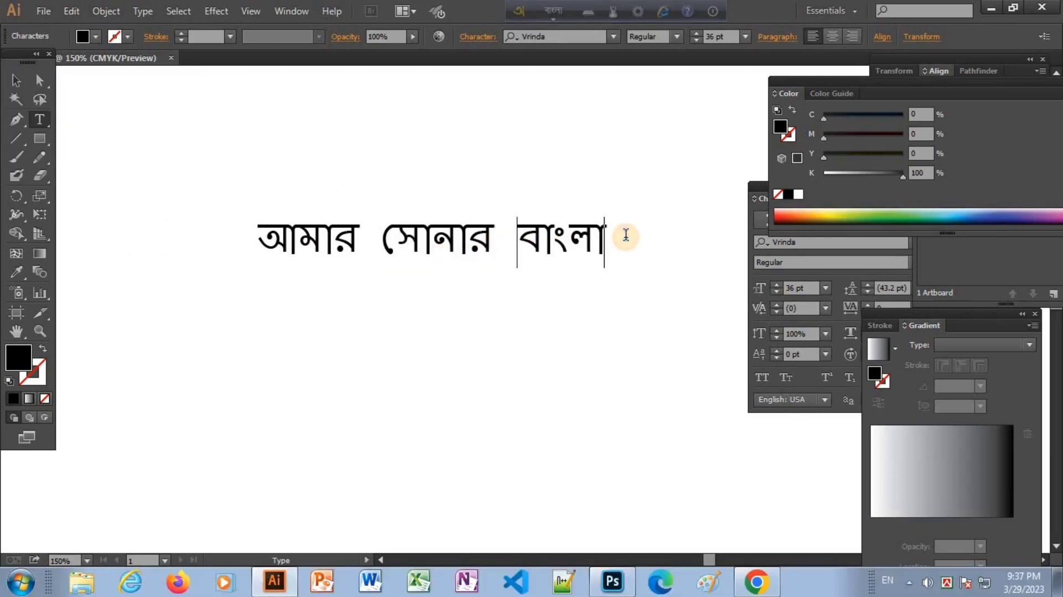
type("ami")
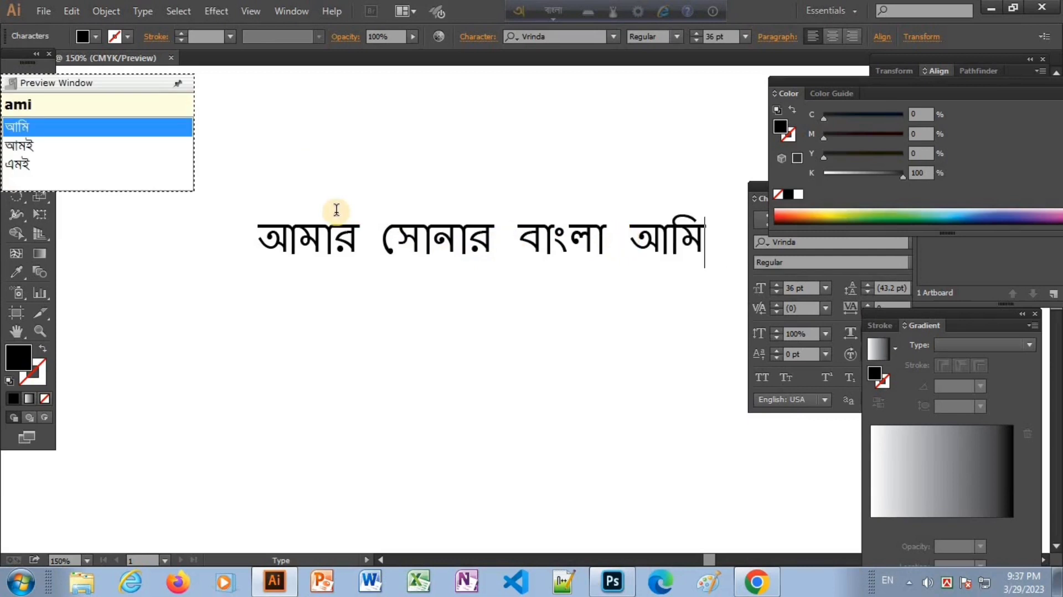
Switch Avro Keyboard to English, finish editing the Bangla line, and move the line down and to the left on the artboard
key("F12")
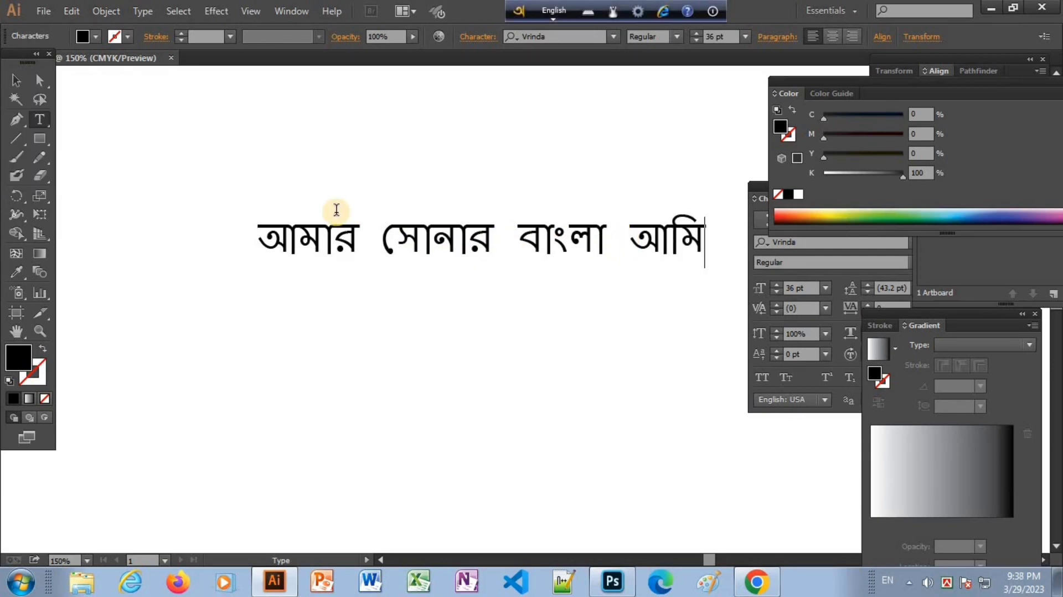
double_click(10, 83)
left_click(612, 406)
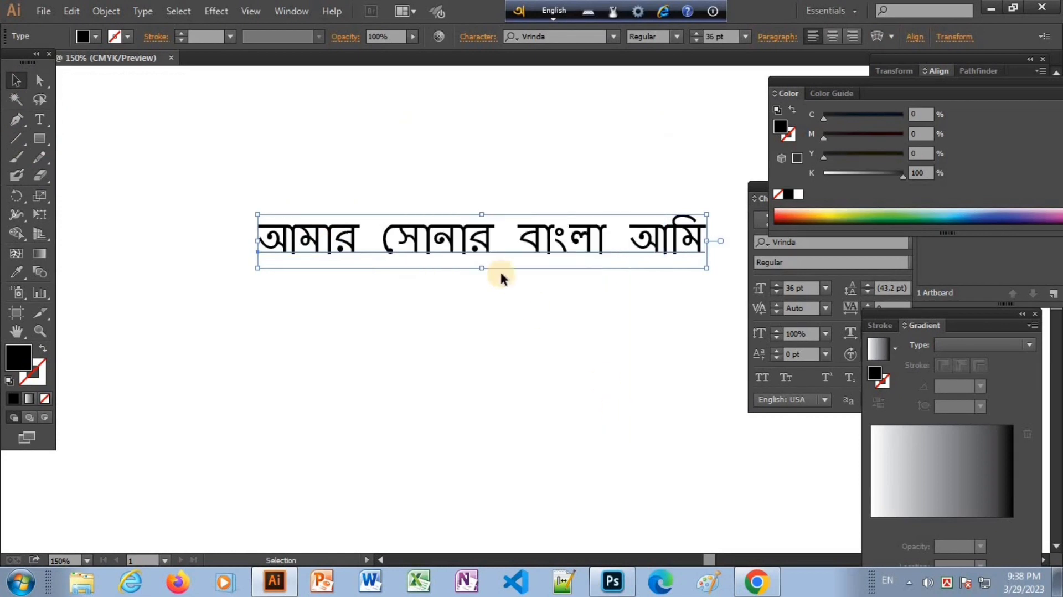
left_click_drag(461, 236, 379, 264)
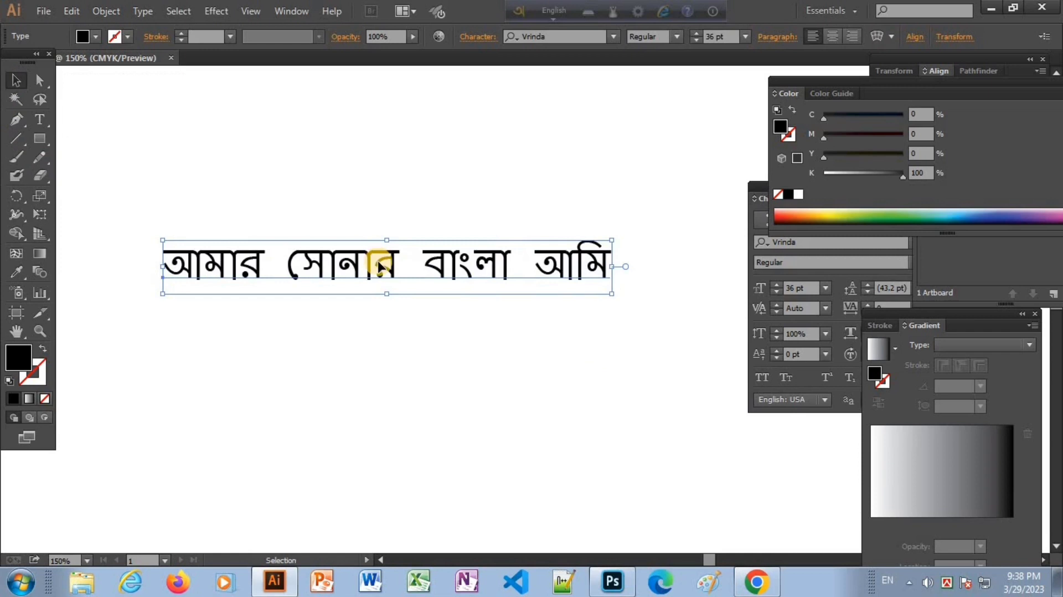
Examine the letter shapes of the Bangla line up close, from "আমার" through "সোনার" to "বাংলা"
key("ctrl+space")
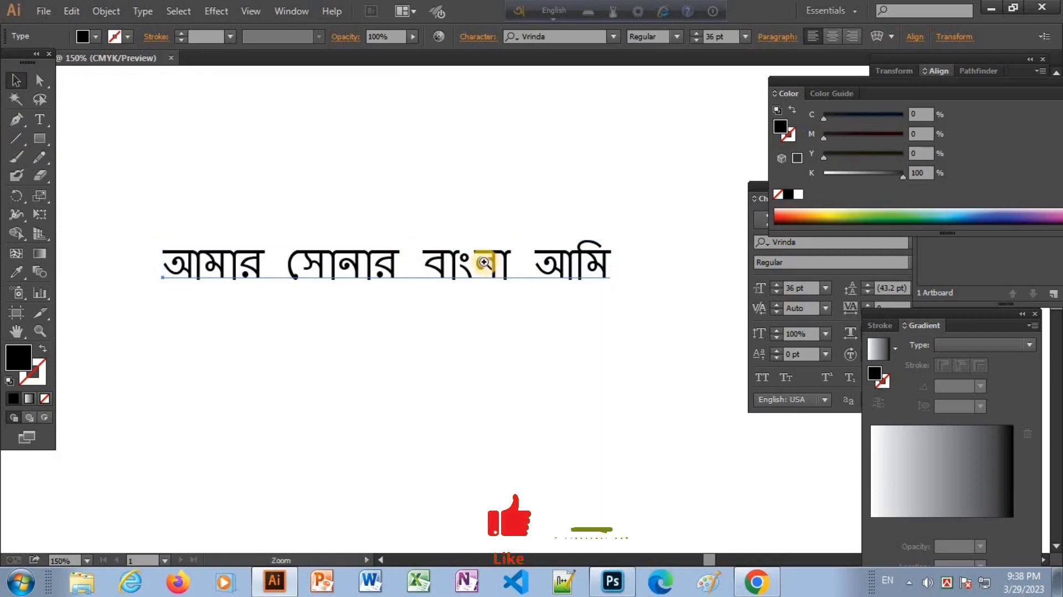
left_click(484, 262, "ctrl")
left_click(357, 313, "ctrl")
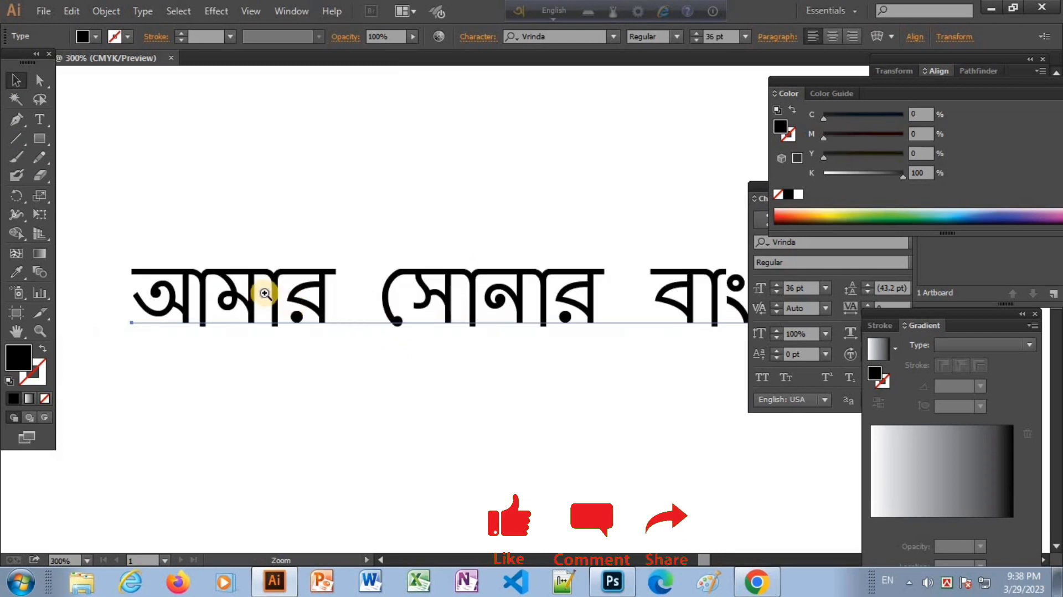
left_click(291, 297, "ctrl")
left_click(605, 344, "ctrl")
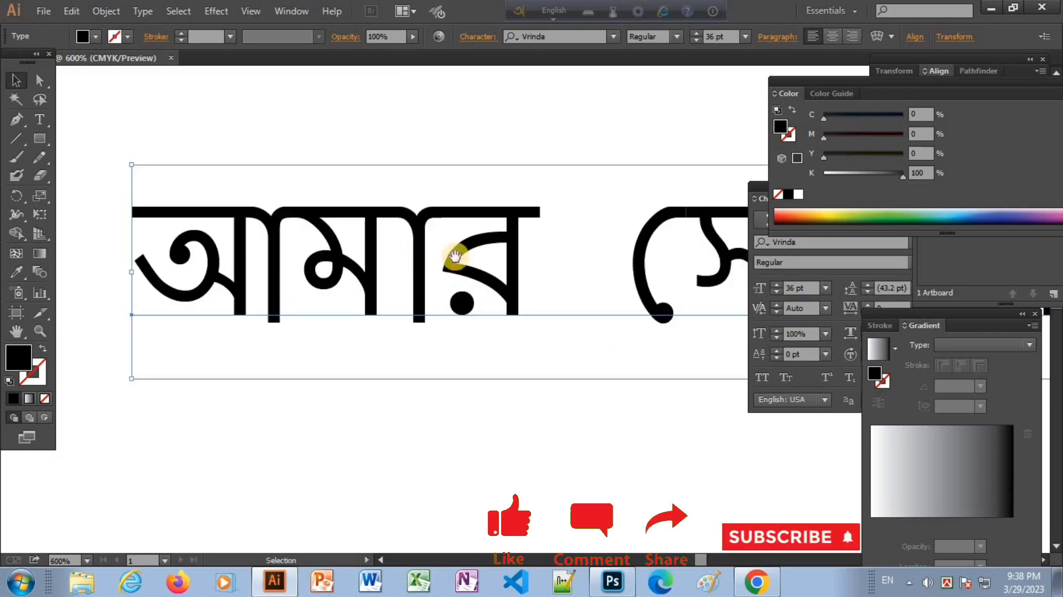
left_click_drag(436, 248, 286, 223)
left_click_drag(547, 238, 250, 206)
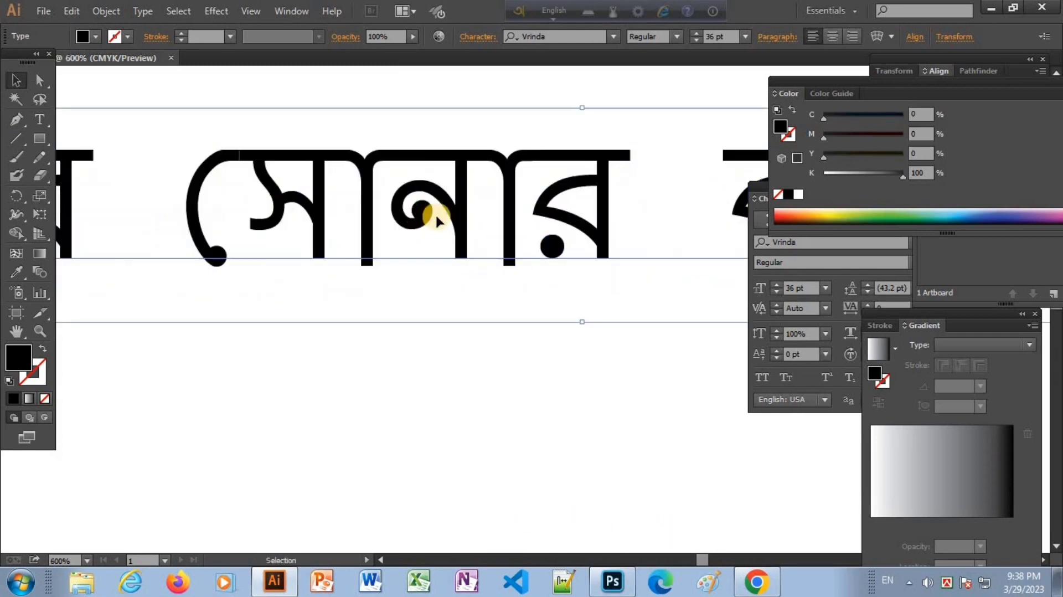
left_click_drag(445, 216, 241, 199)
left_click_drag(443, 219, 260, 199)
left_click_drag(441, 187, 344, 201)
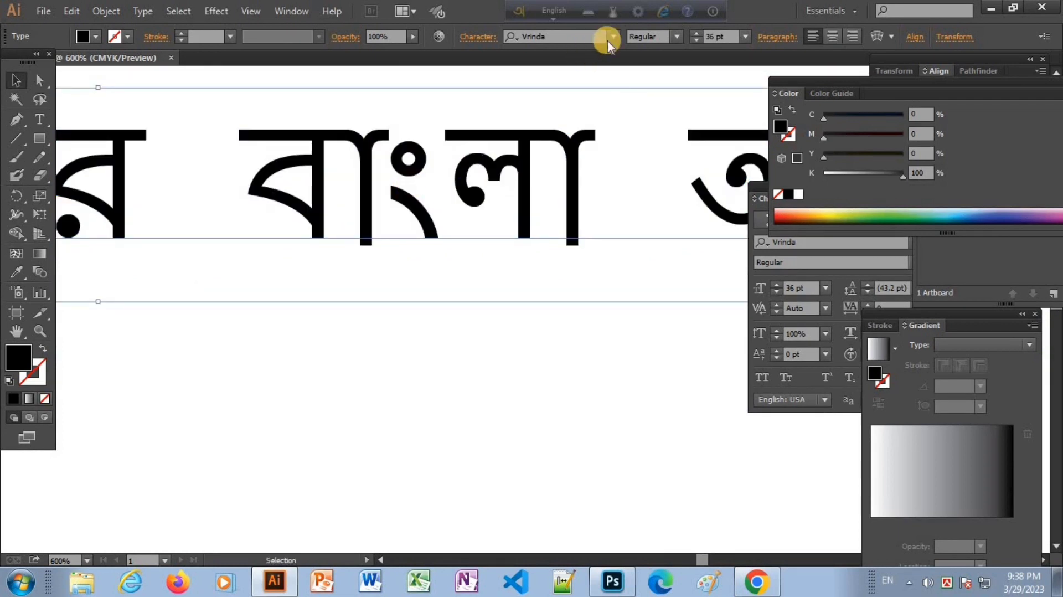
Change the Bangla line's font to Siyam Rupali
left_click(589, 36)
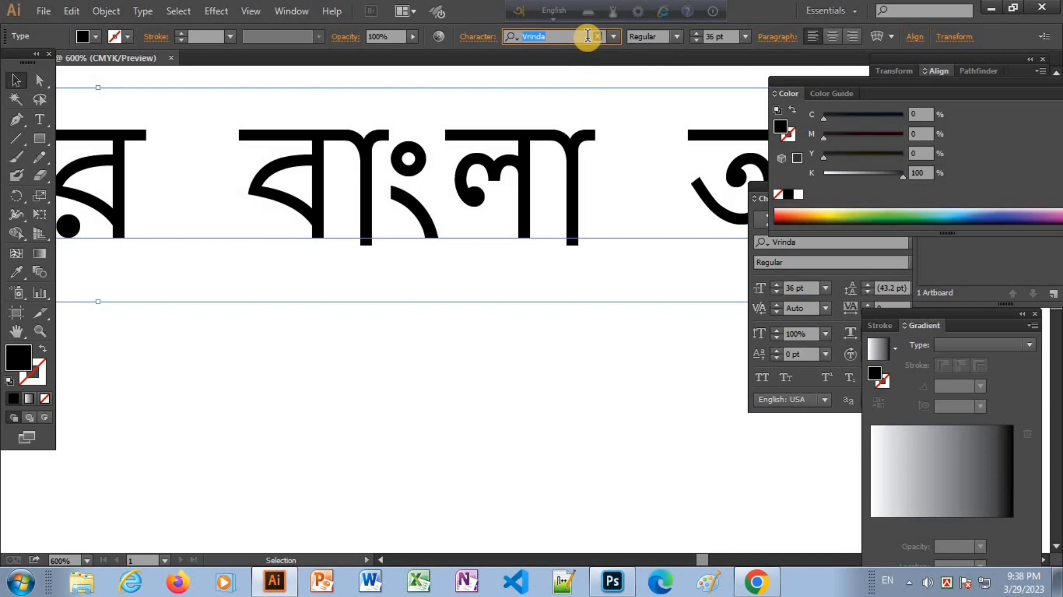
type("sim")
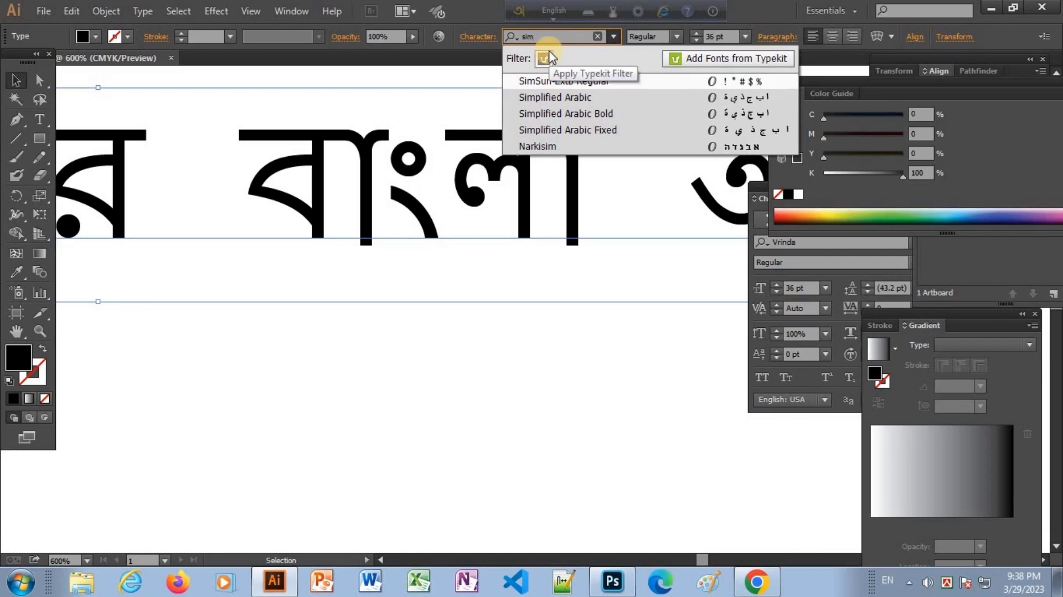
type("am")
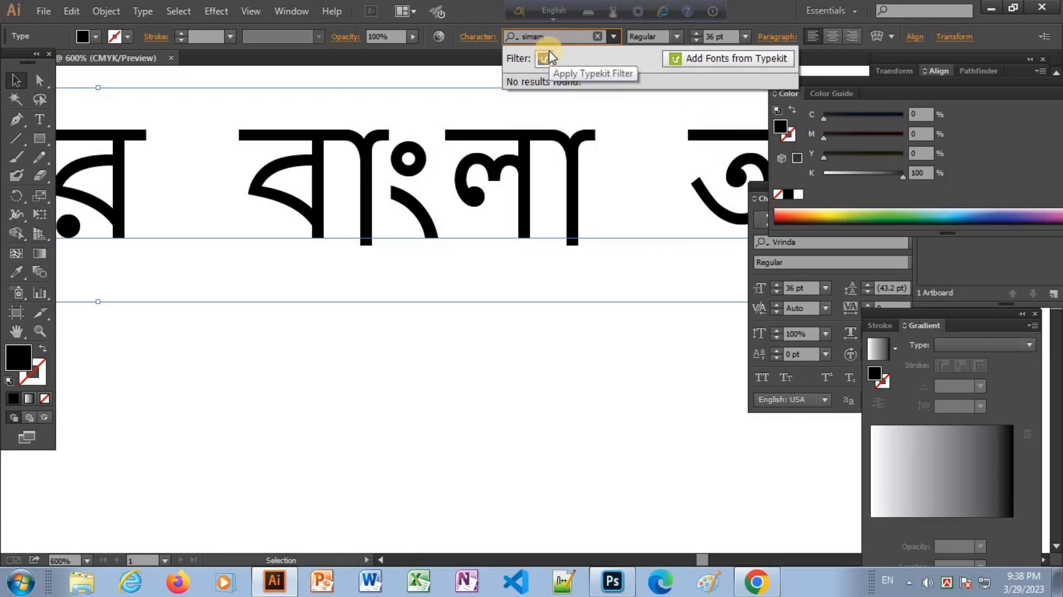
key("BackSpace")
key("BackSpace")
key("BackSpace")
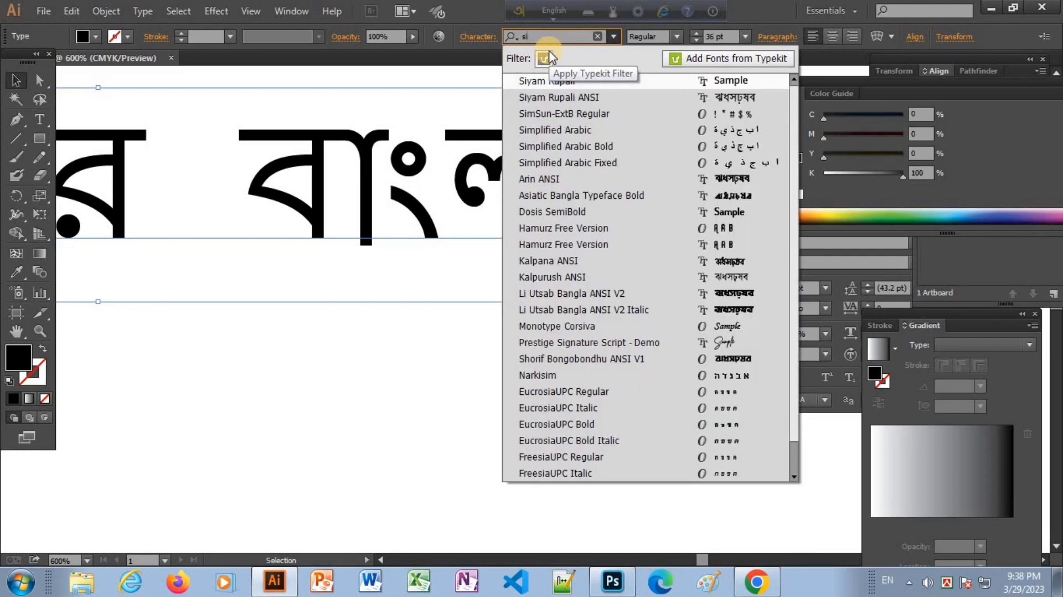
left_click(534, 81)
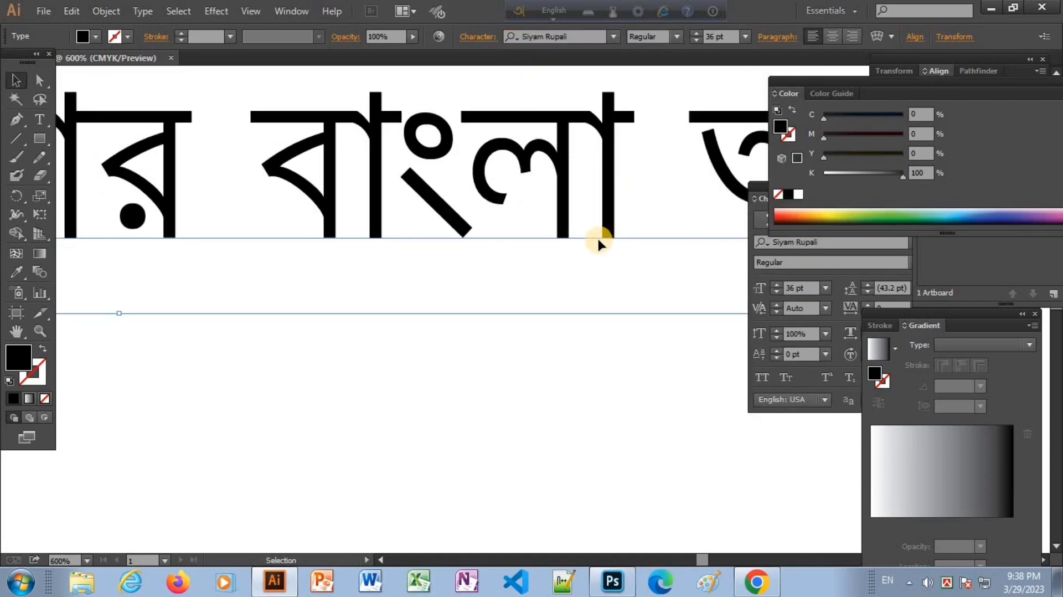
Inspect the words of the Bangla line in the Siyam Rupali font at 300% zoom
left_click(524, 242, "ctrl+alt")
left_click(523, 242, "ctrl+alt")
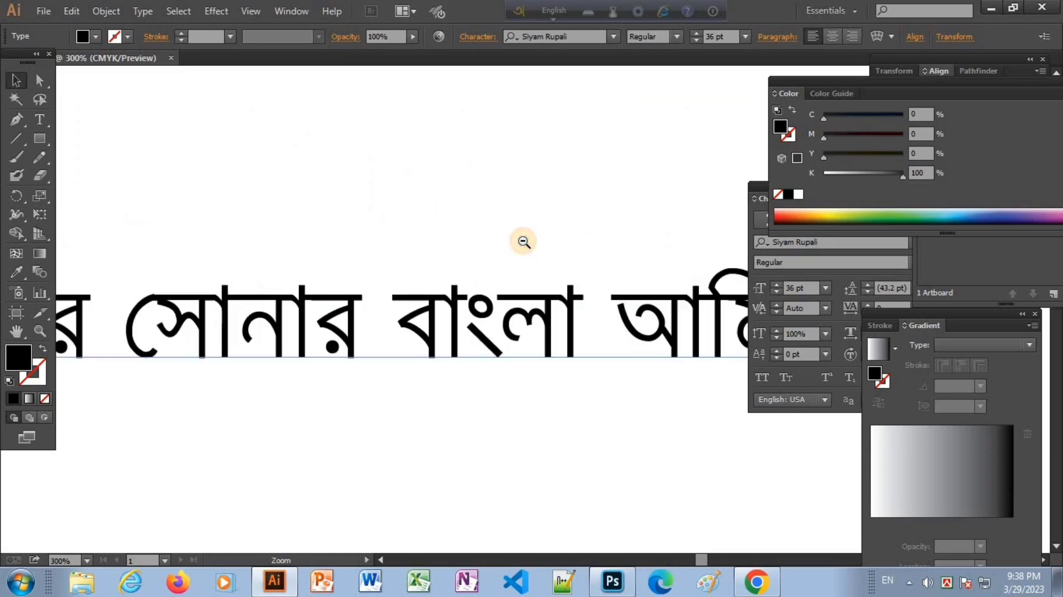
left_click_drag(630, 336, 509, 273)
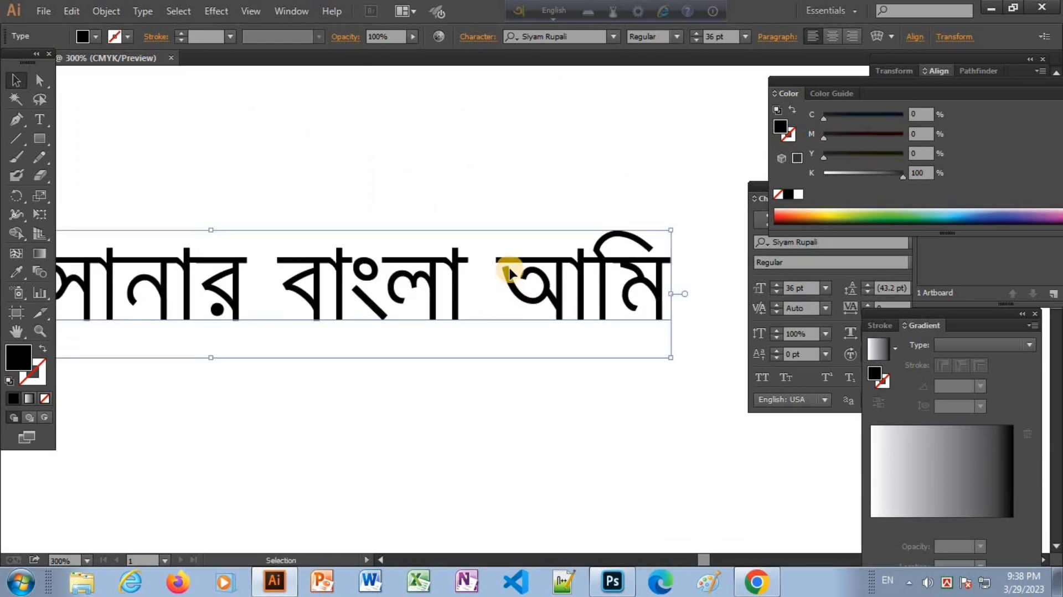
left_click_drag(360, 280, 468, 235)
left_click_drag(362, 232, 402, 224)
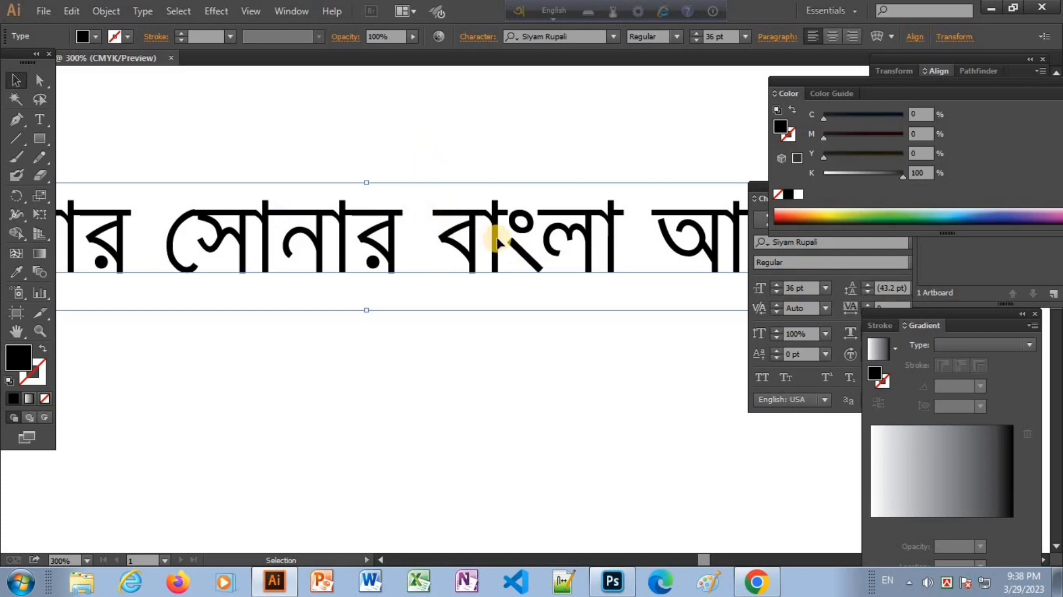
left_click_drag(497, 242, 476, 246)
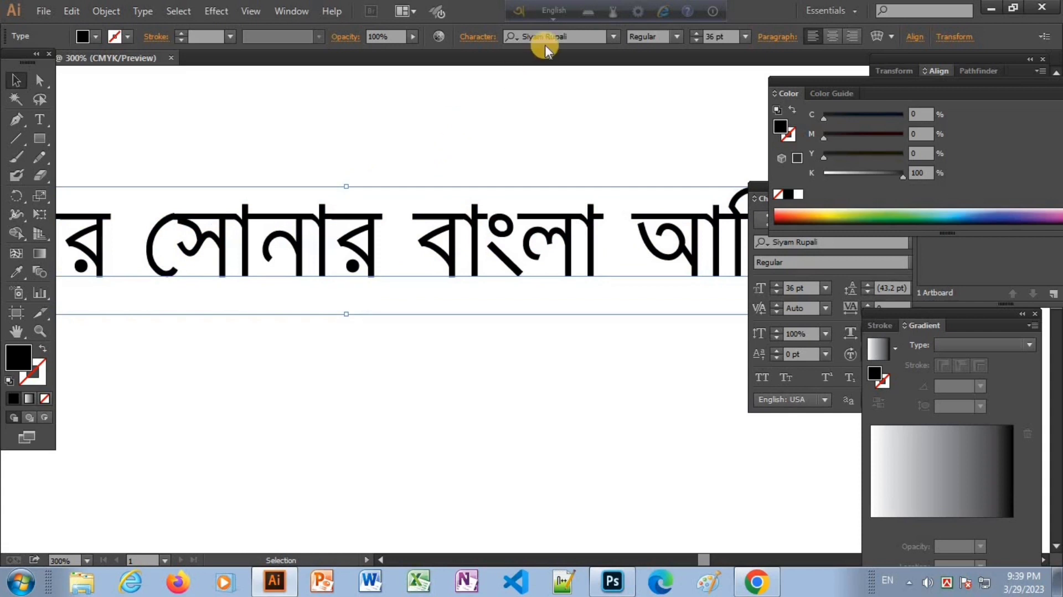
Set the Bijoy keyboard mode to Bijoy Classic
right_click(948, 584)
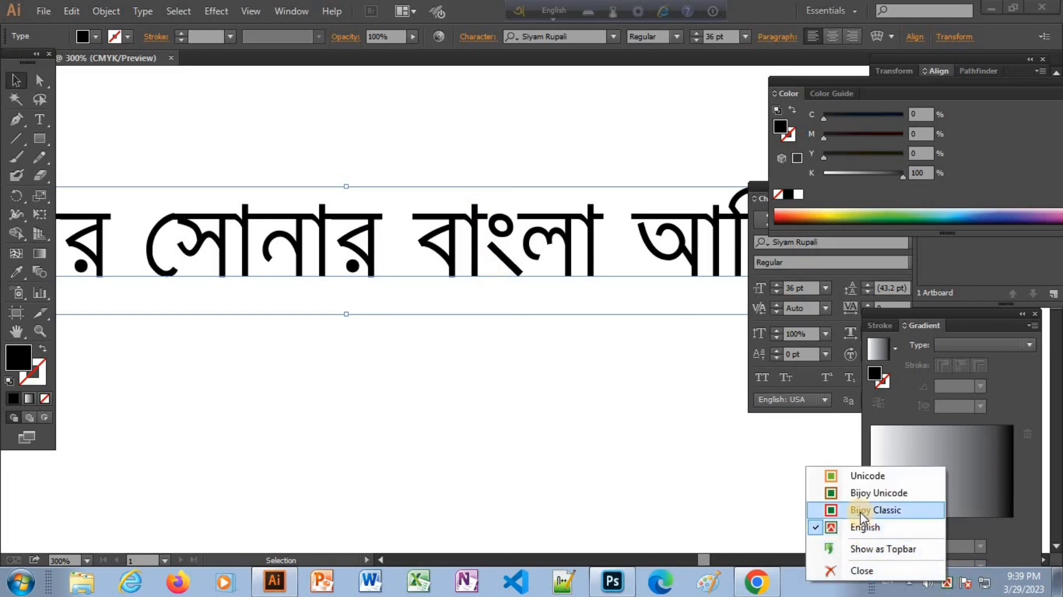
left_click(947, 582)
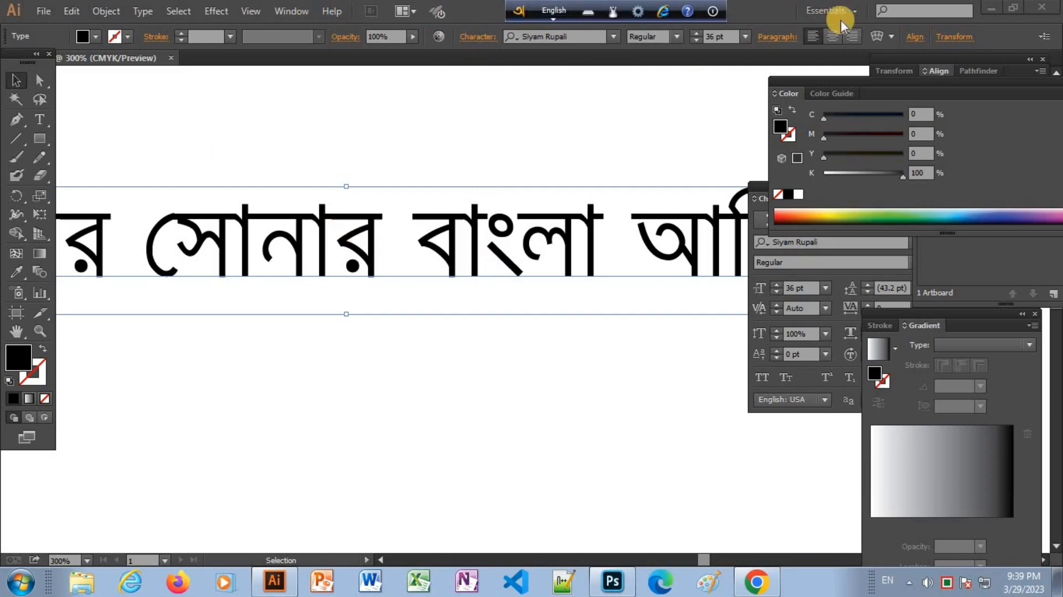
Minimize Illustrator, switch to the blank Photoshop document, and move the Layers panel fully into view
left_click(990, 7)
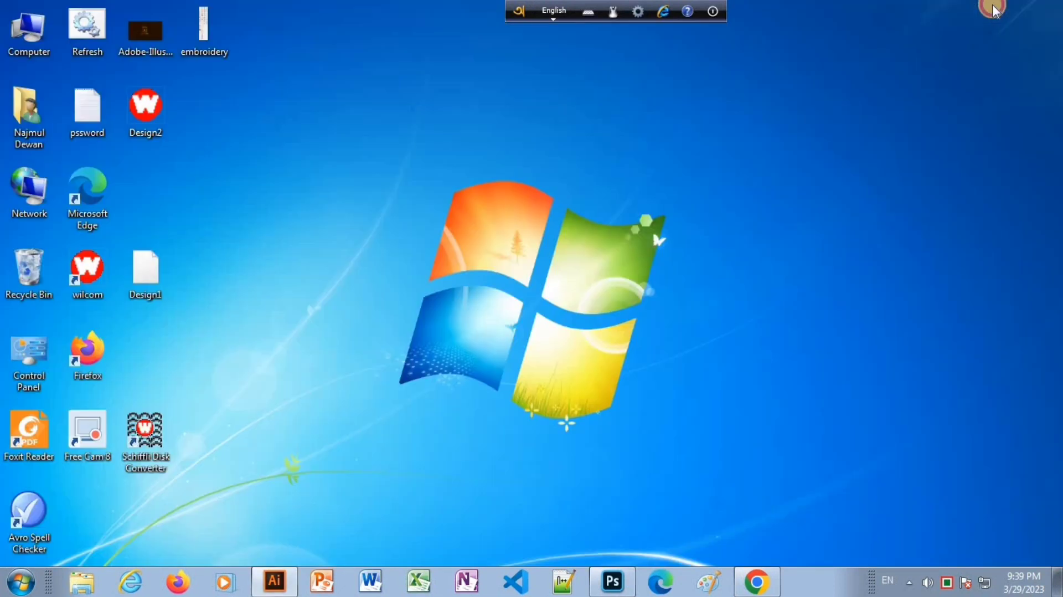
right_click(307, 224)
left_click(355, 272)
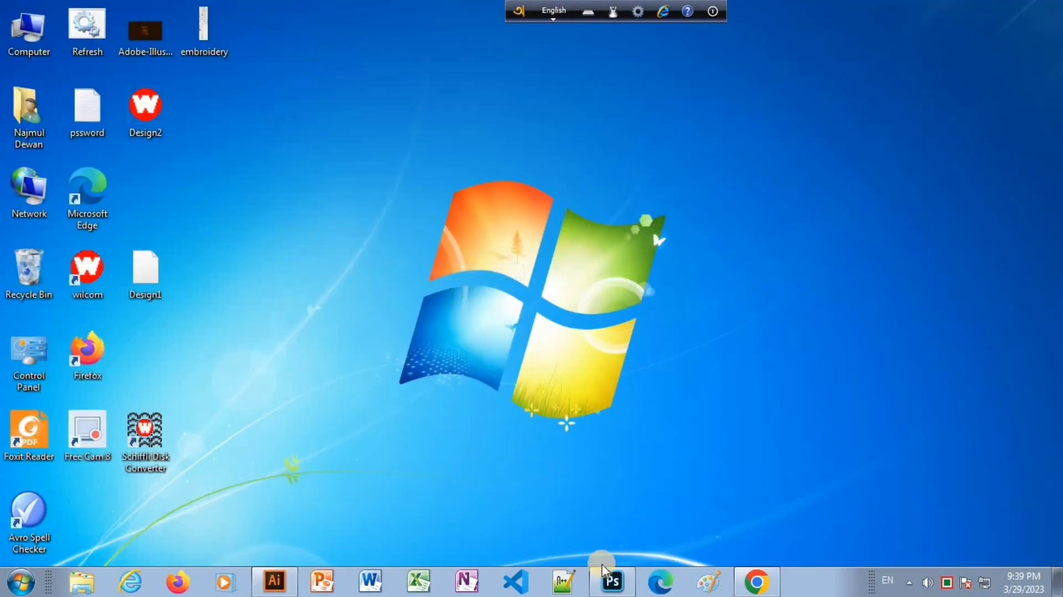
left_click(612, 581)
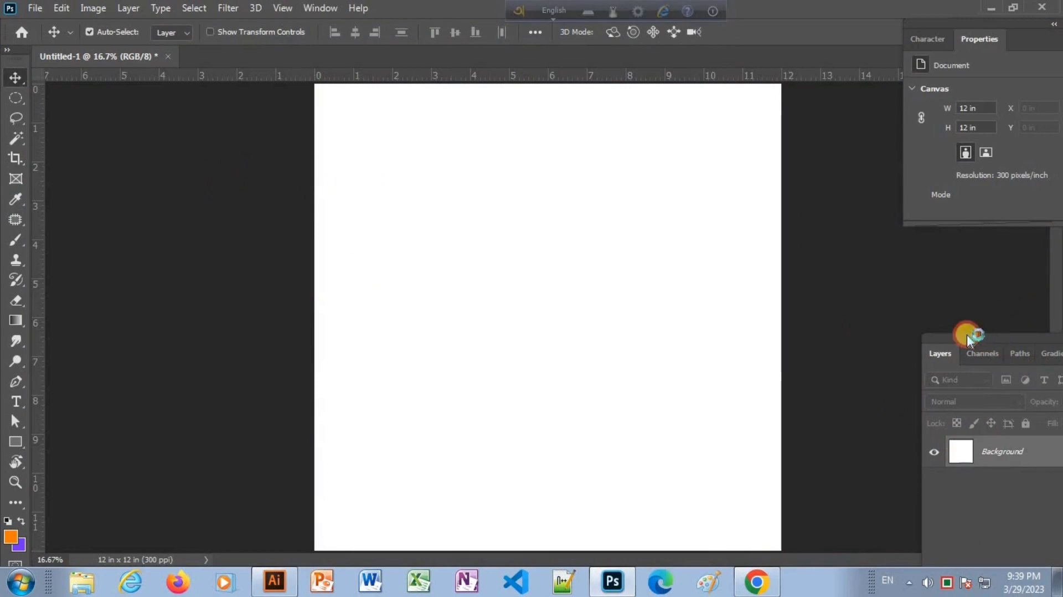
left_click_drag(964, 334, 948, 328)
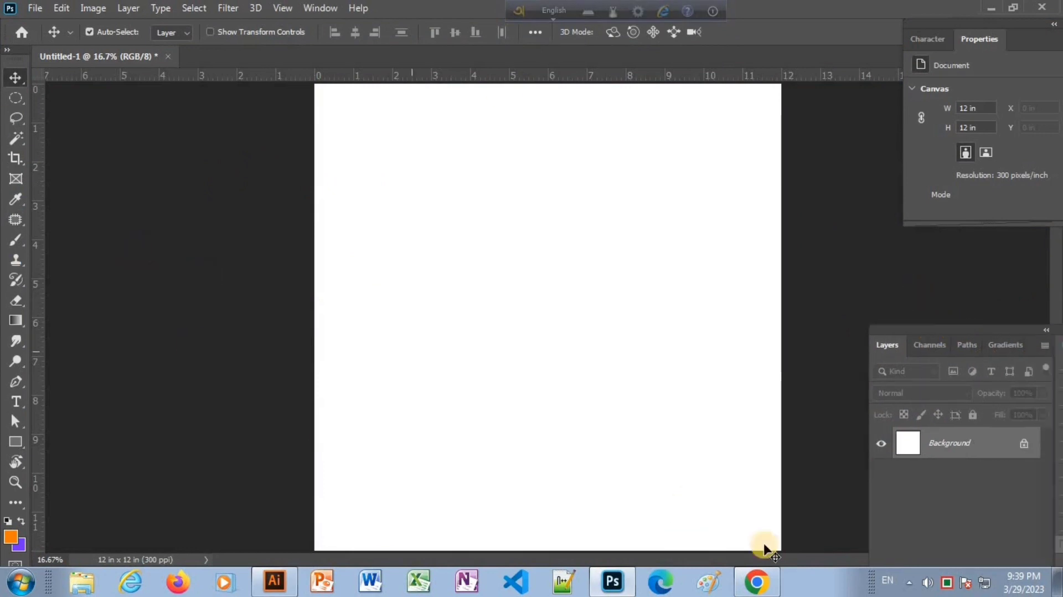
Reselect Bijoy Classic for the Bijoy keyboard, and set its mode to English
left_click(946, 579)
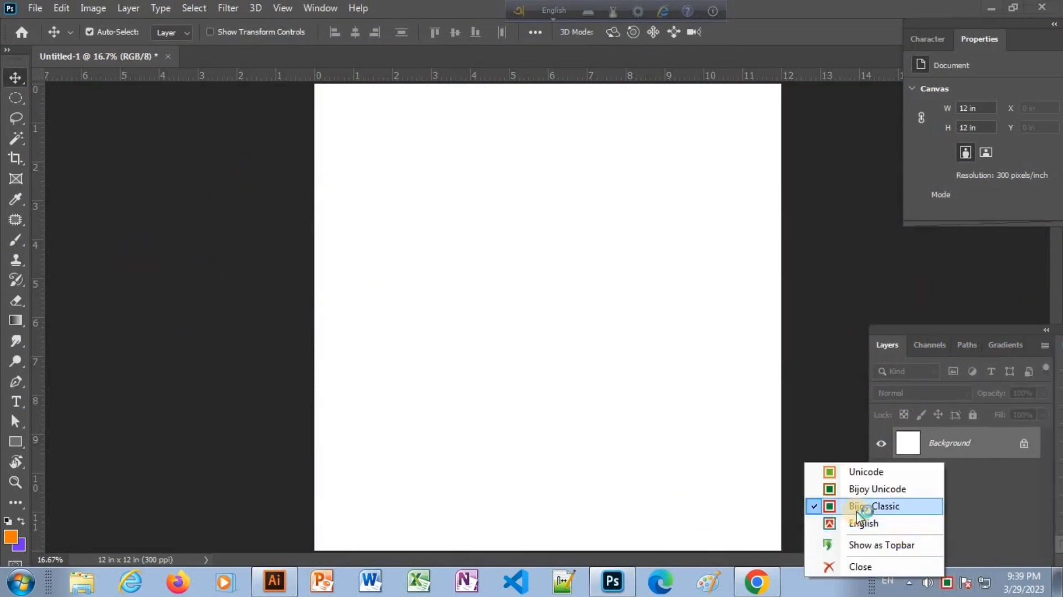
left_click(861, 505)
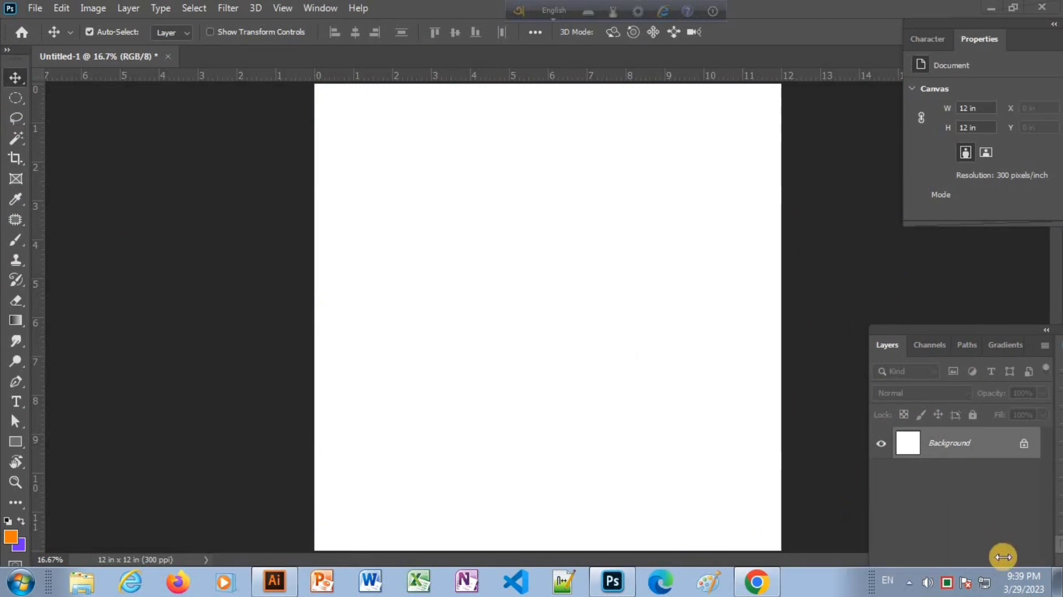
left_click(947, 579)
left_click(878, 526)
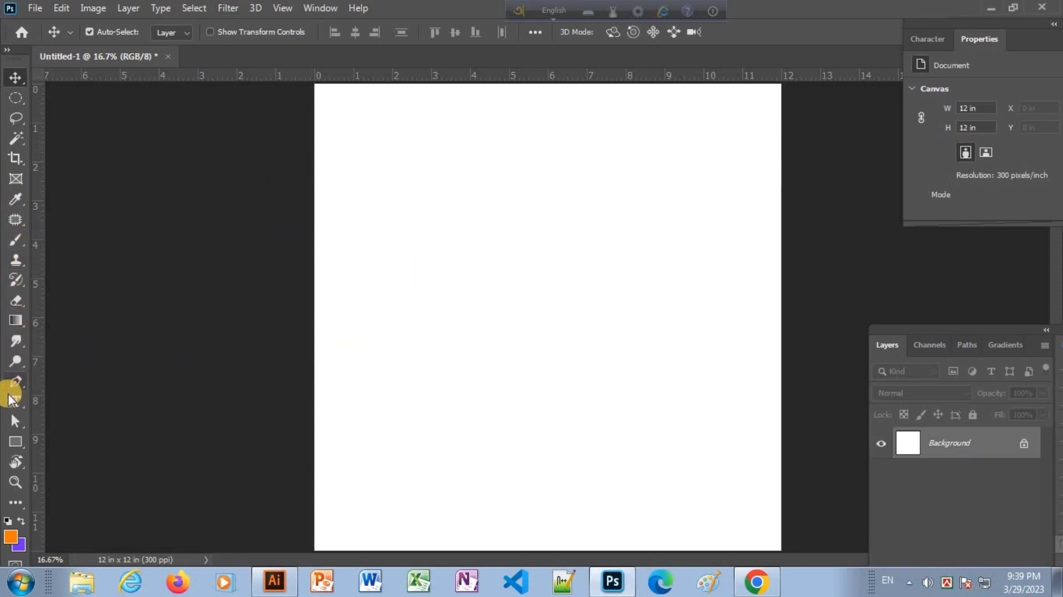
Start a new text line on the canvas with the Type tool and set its font size to 36 pt
left_click(15, 401)
left_click(410, 282)
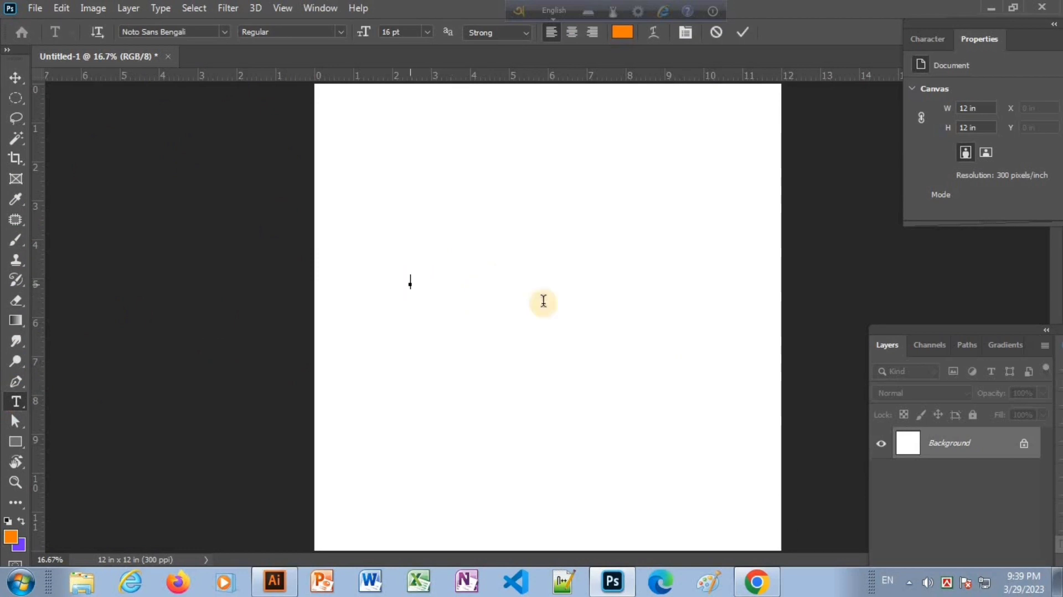
left_click(426, 32)
left_click(415, 195)
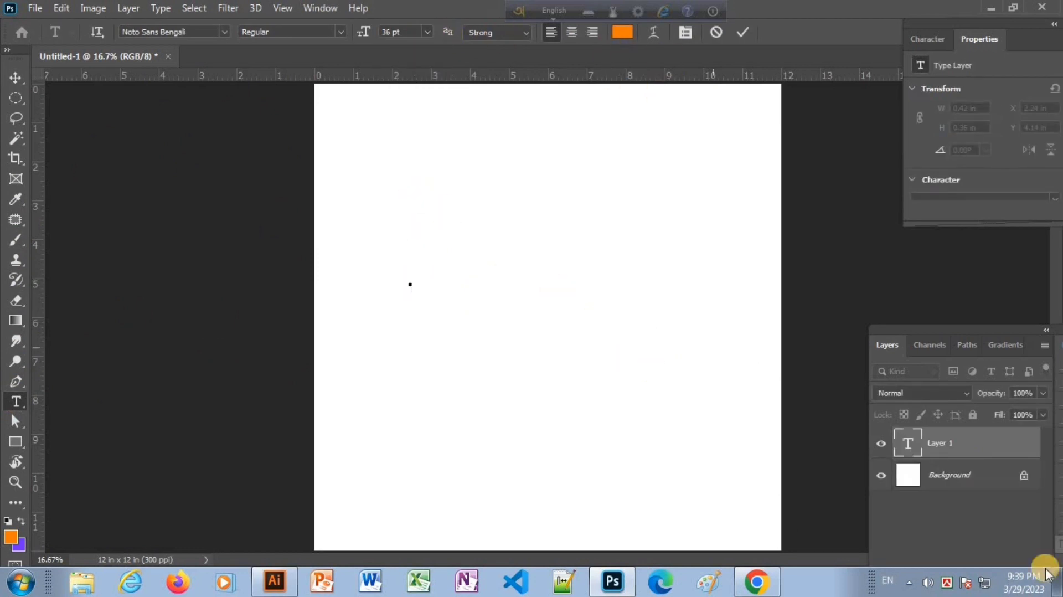
Demonstrate choosing Bijoy Classic for typing in the new text layer, and return the Bijoy keyboard to English
left_click(964, 582)
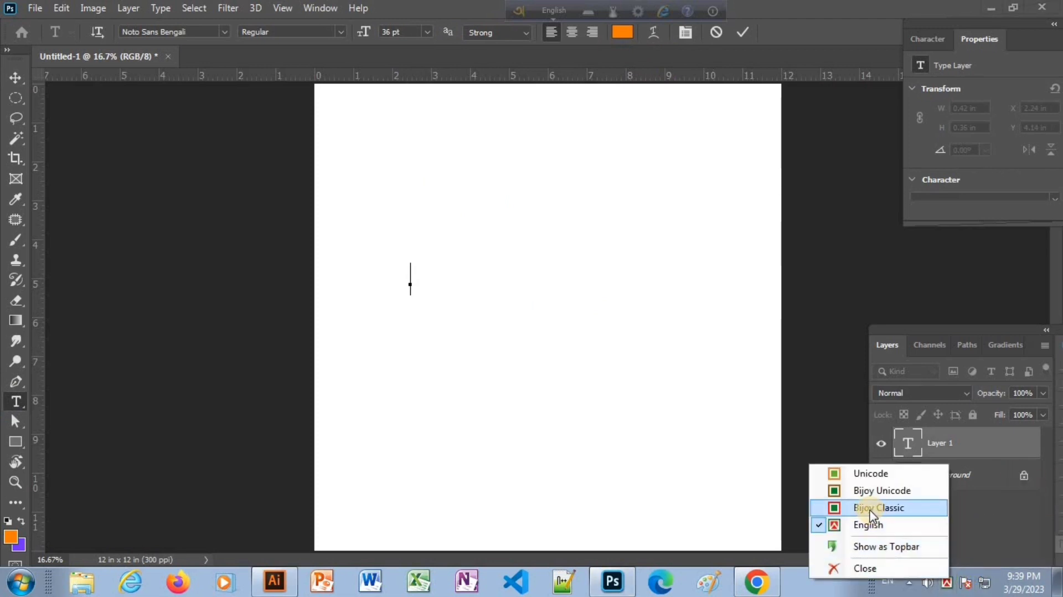
left_click(872, 508)
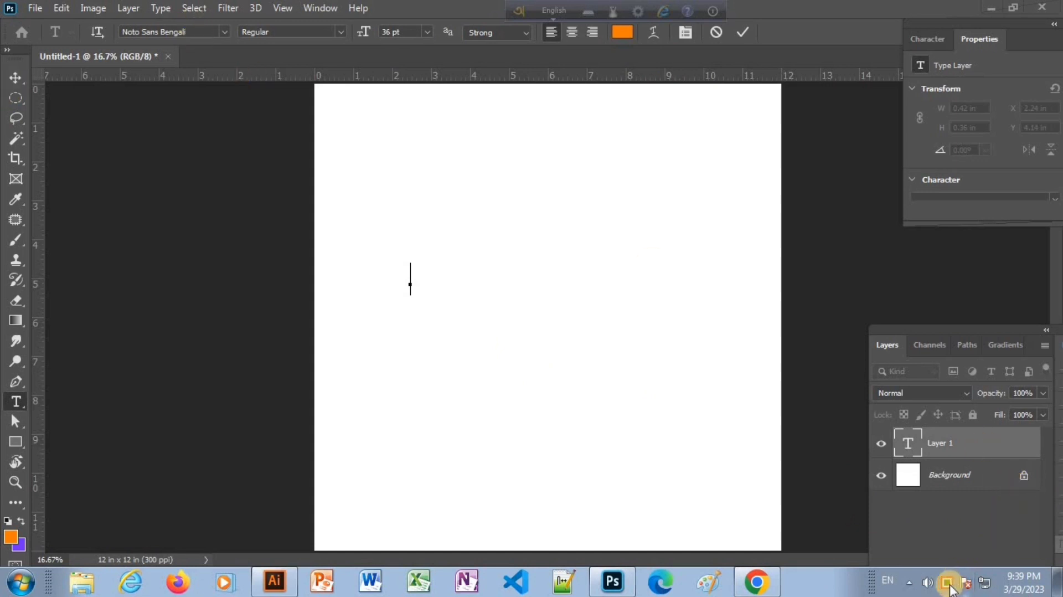
left_click(949, 586)
left_click(864, 526)
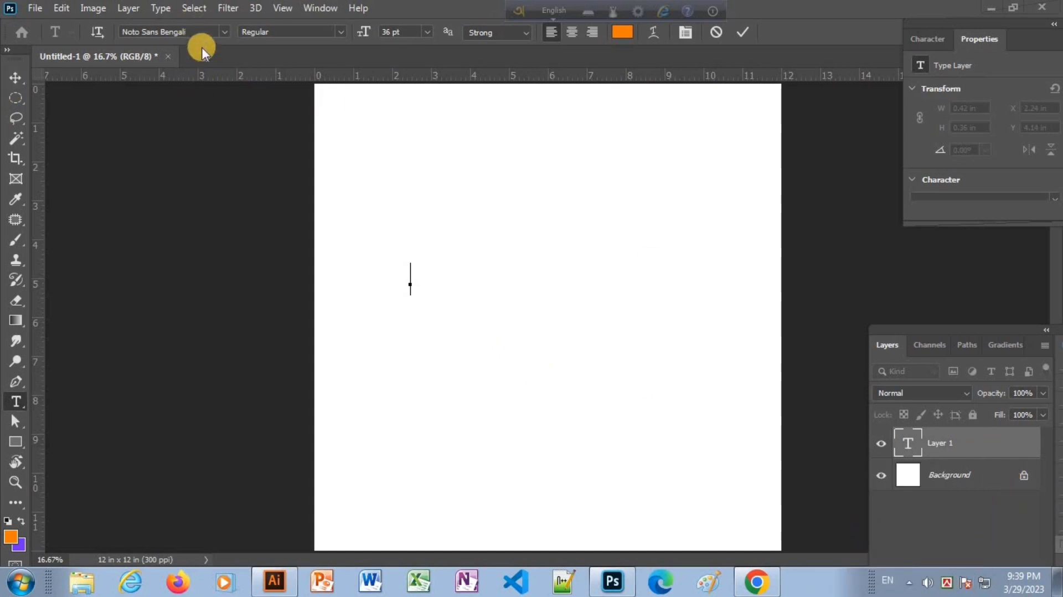
Set the new text layer's font to SutonnyMJ Bold
left_click(232, 33)
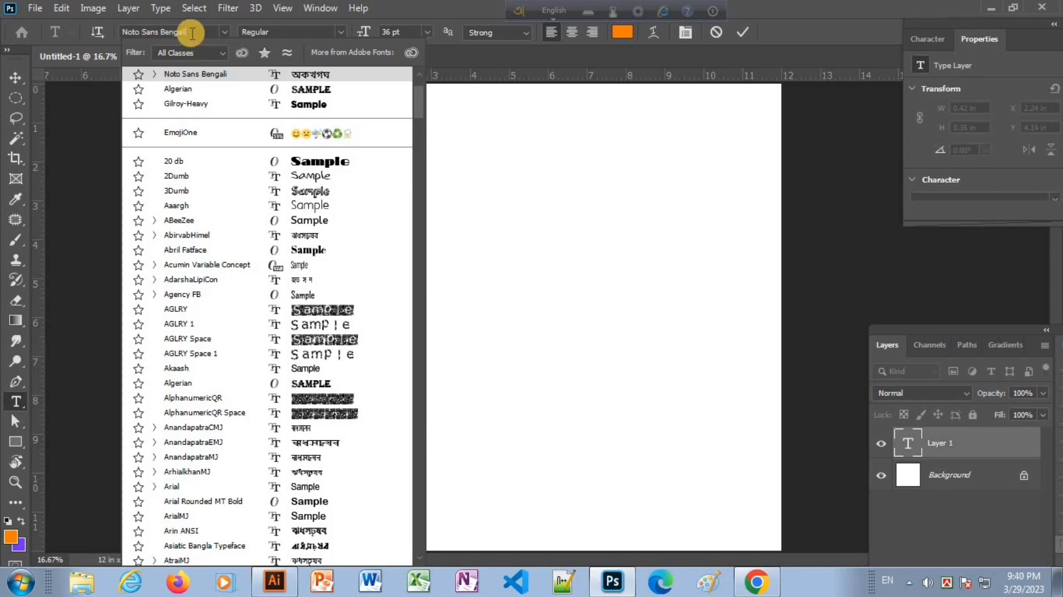
left_click(198, 32)
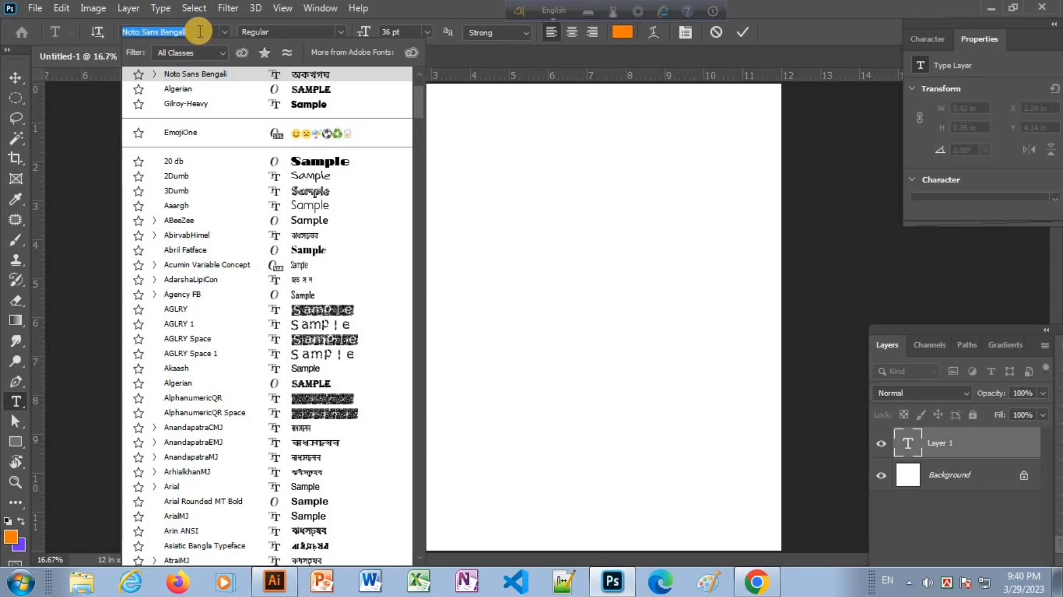
type("sut")
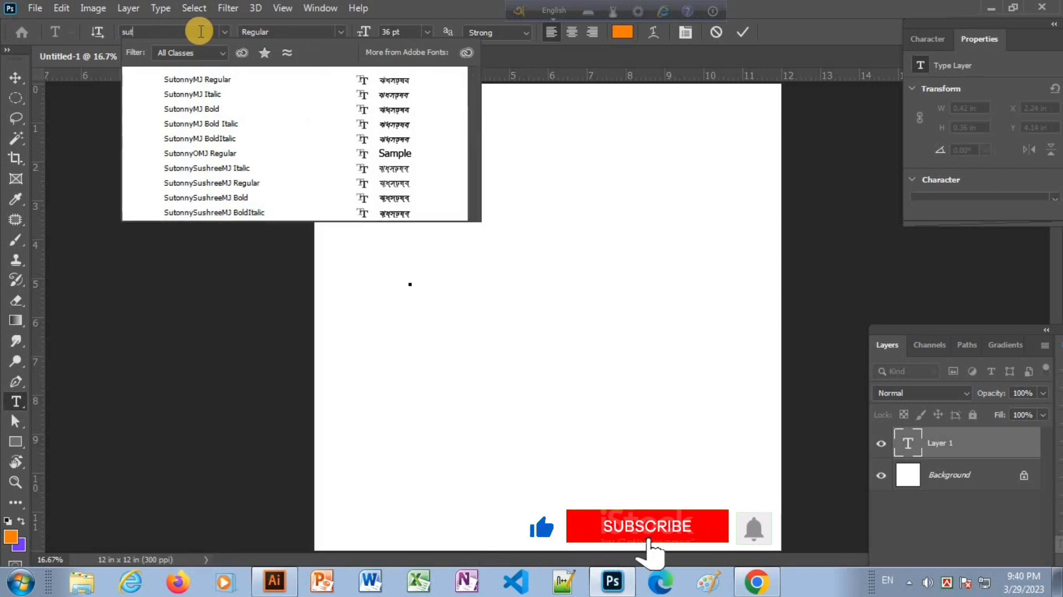
type("onnyMJ")
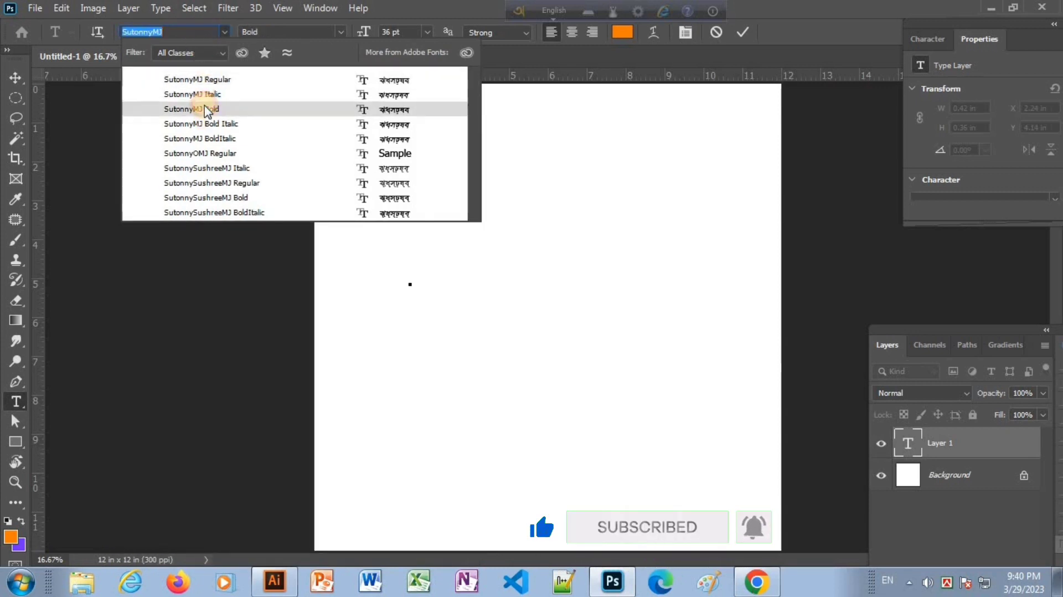
Discard the empty text layer, and set the Type tool's default font to SutonnyMJ Bold
left_click(206, 108)
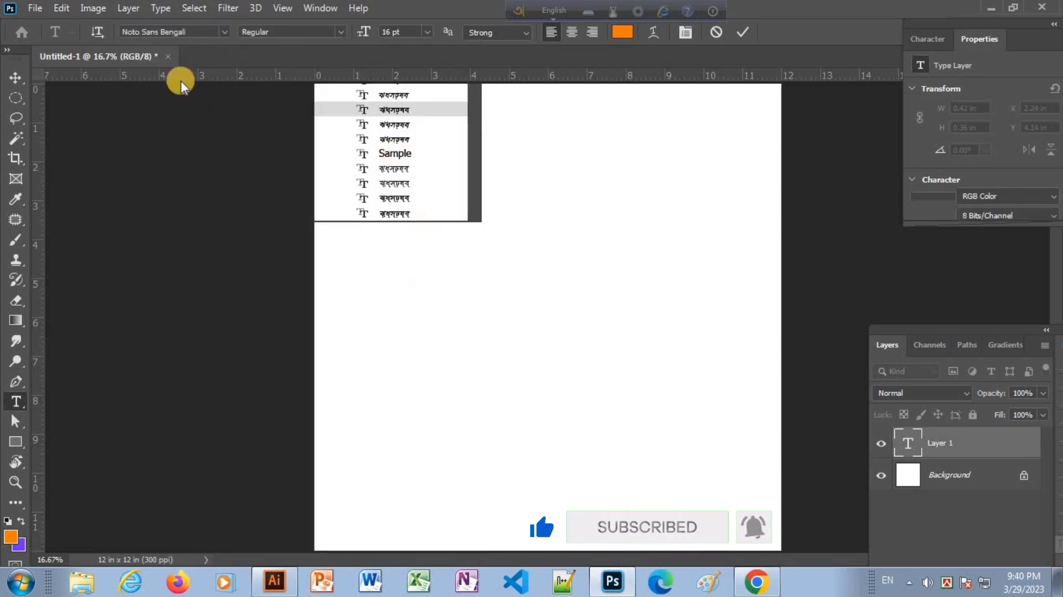
key("Escape")
left_click(165, 34)
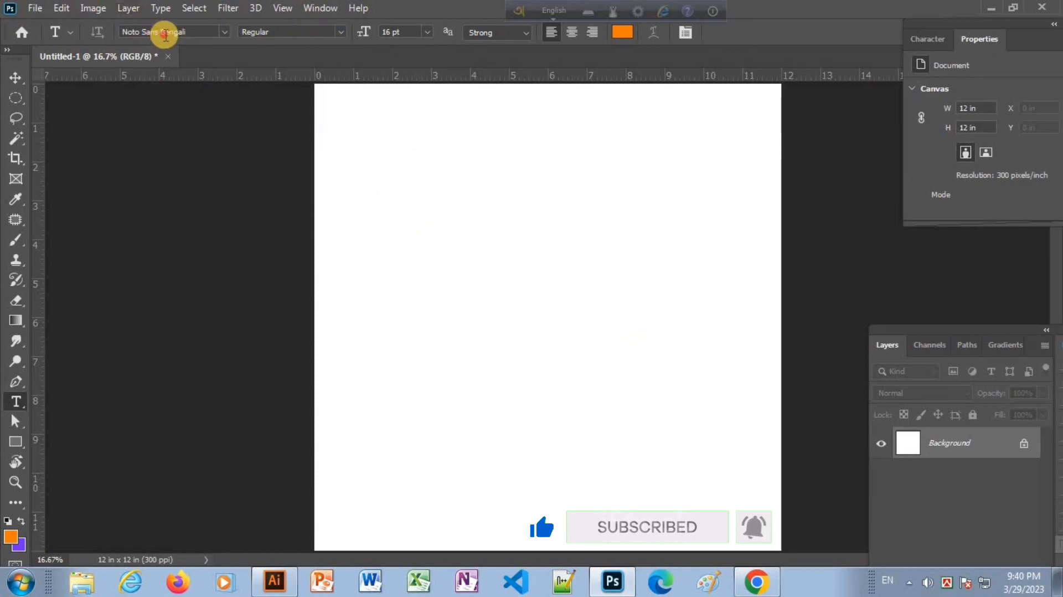
left_click(165, 34)
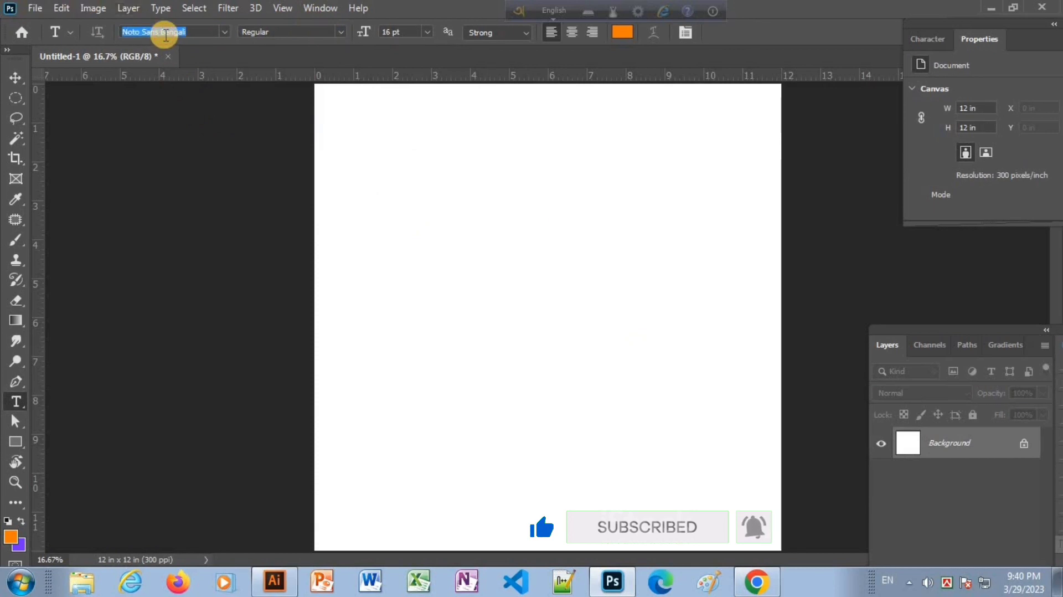
type("su")
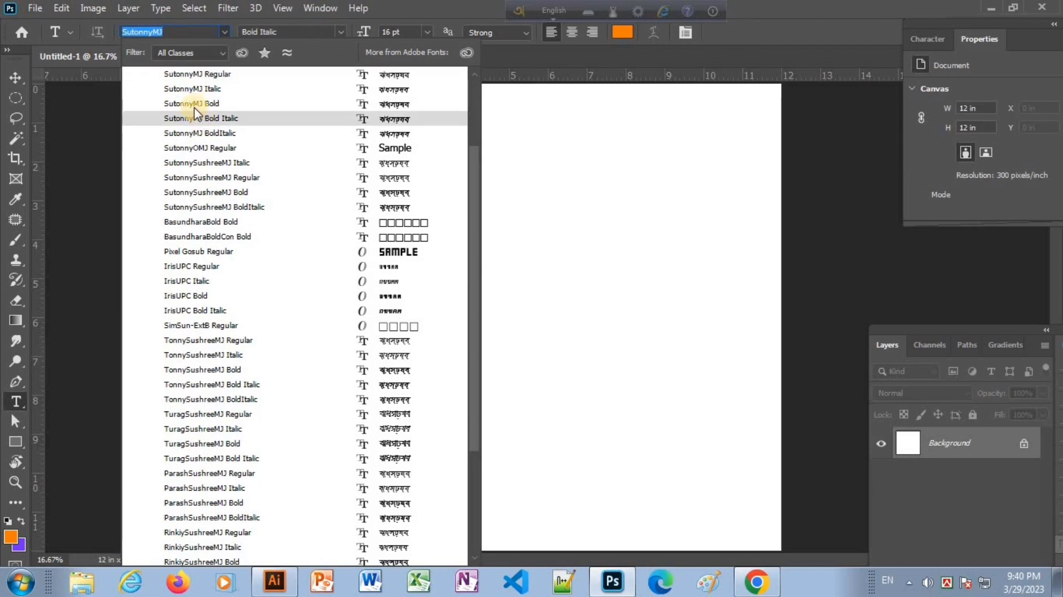
left_click(191, 104)
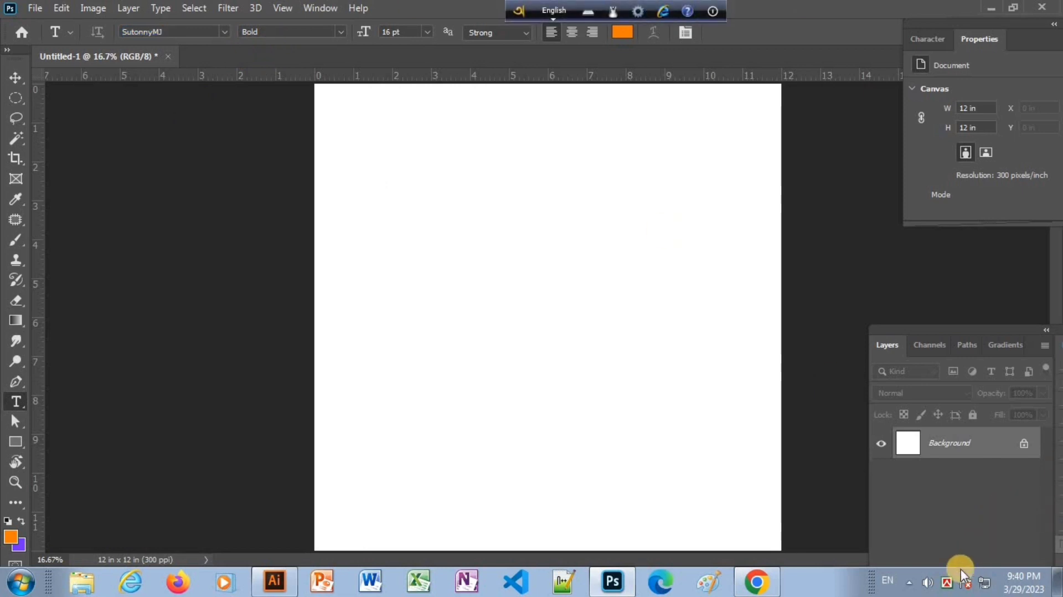
Switch the Bijoy keyboard to Bijoy Classic and write "আমার সোনার বাংলা" as a new text line on the canvas
left_click(948, 587)
left_click(875, 526)
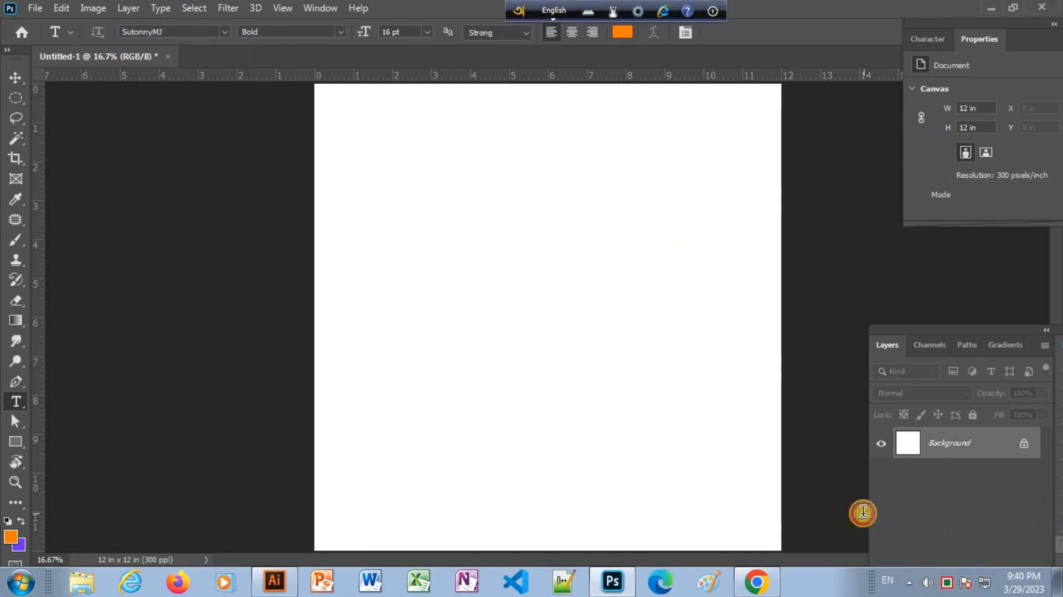
left_click(362, 226)
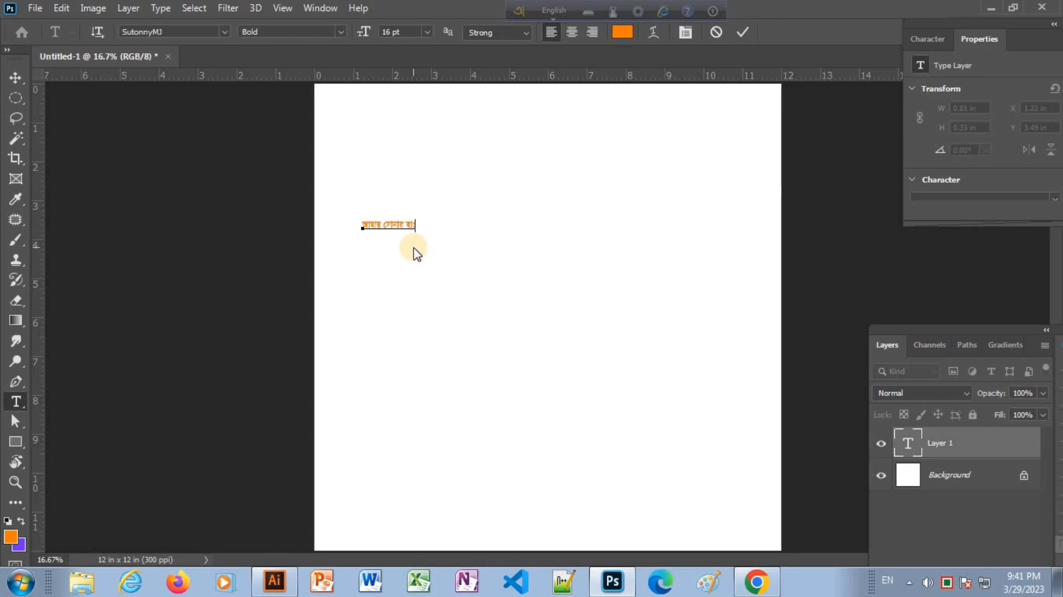
type("sjv")
left_click(413, 249)
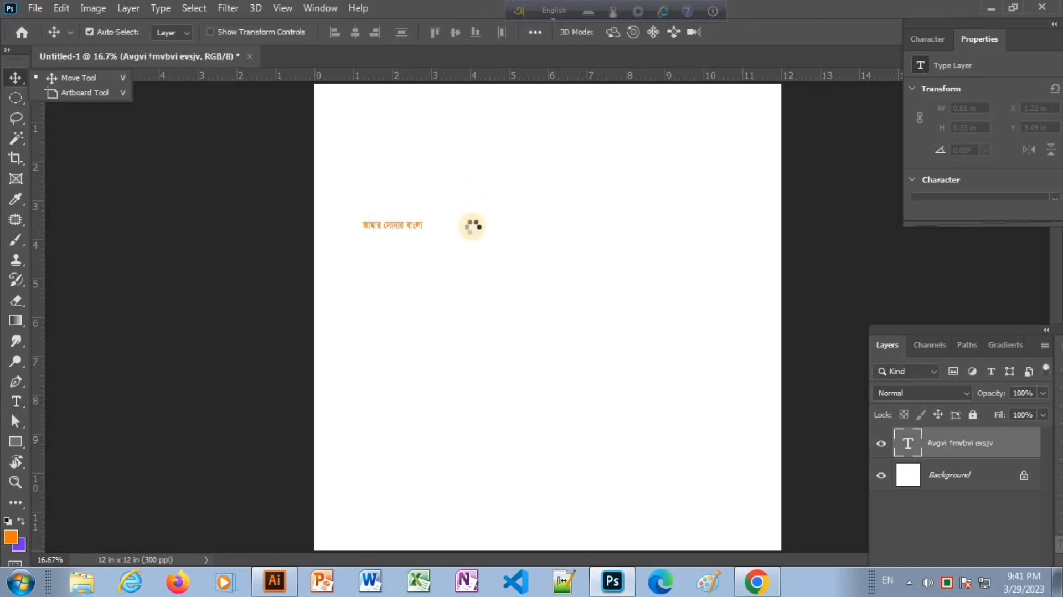
Set the Bangla text's size to 48 pt and move the text slightly down and to the right
double_click(911, 445)
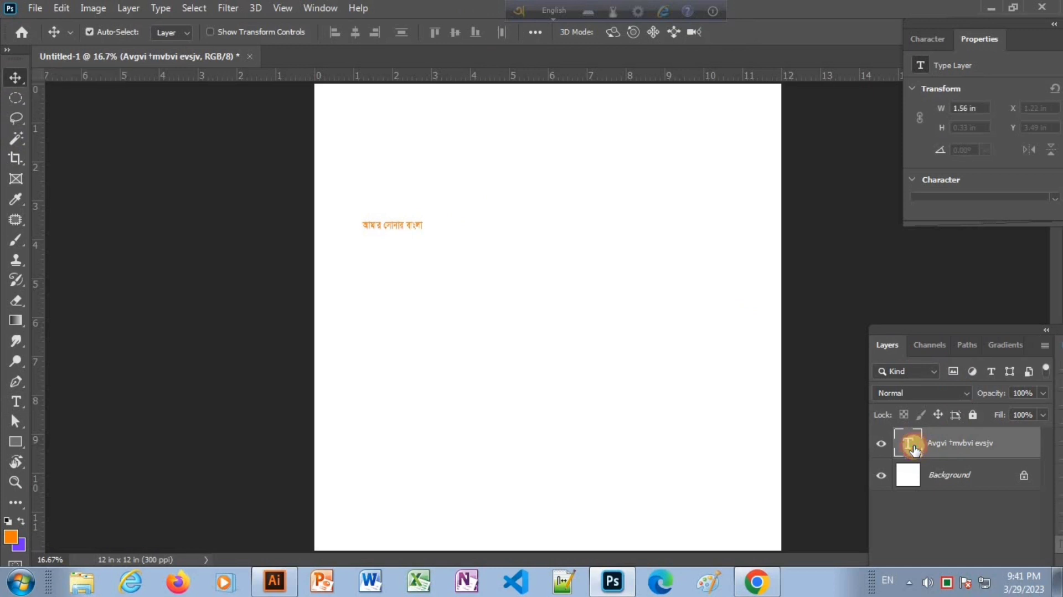
left_click(427, 32)
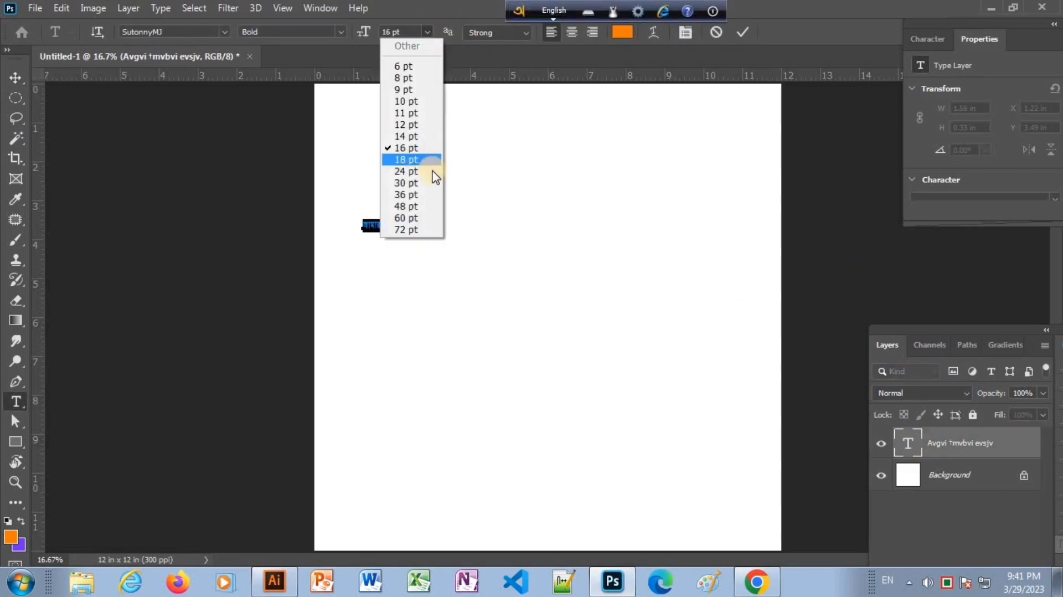
left_click(437, 208)
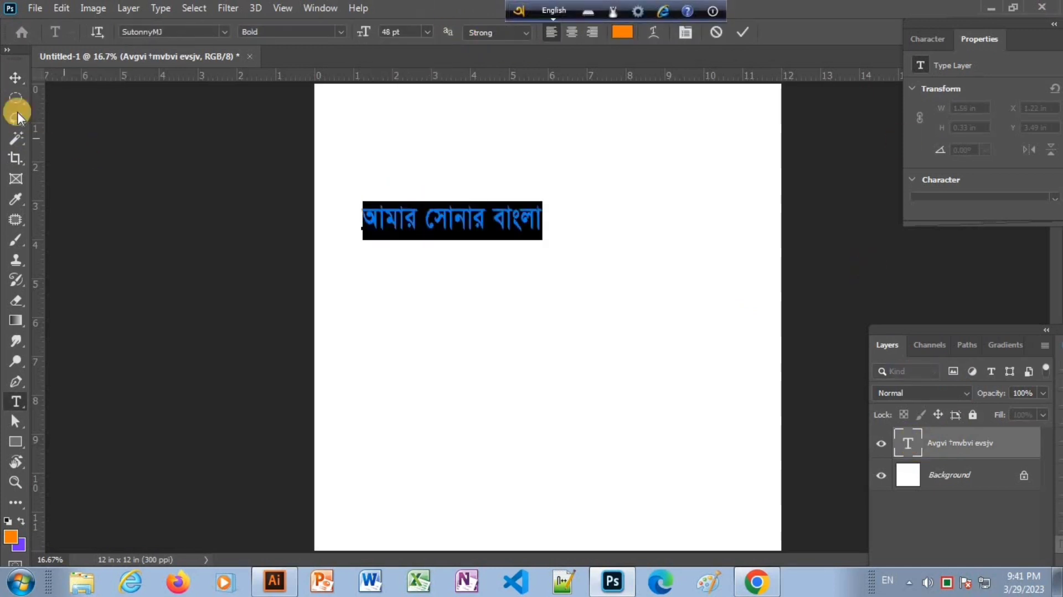
left_click(14, 76)
left_click_drag(524, 224, 529, 248)
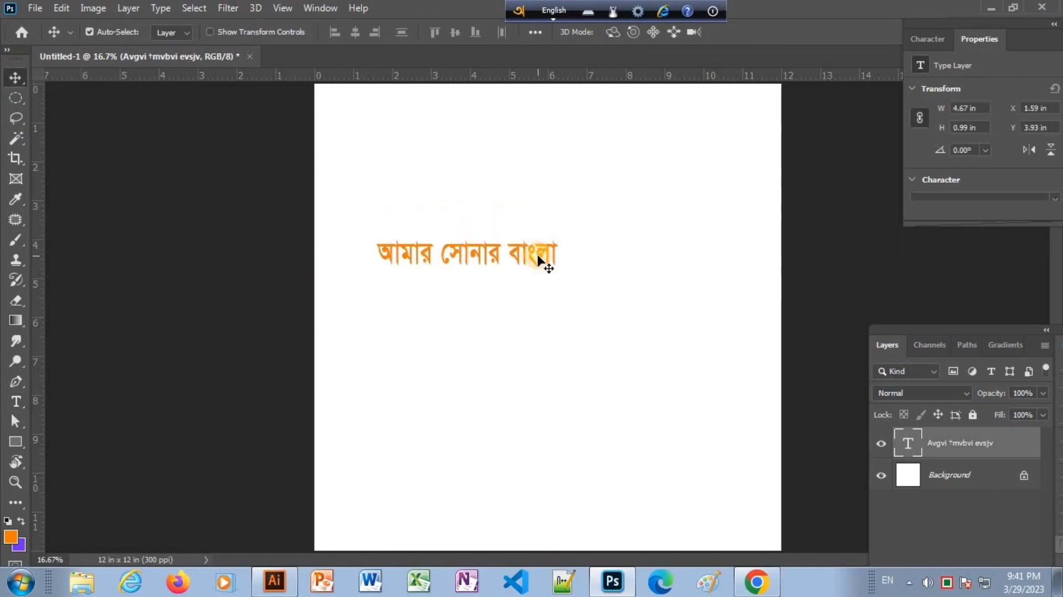
Enlarge the Bangla text with Free Transform to about 159% width and 245% height, and place it near the canvas centre
key("ctrl")
key("ctrl+t")
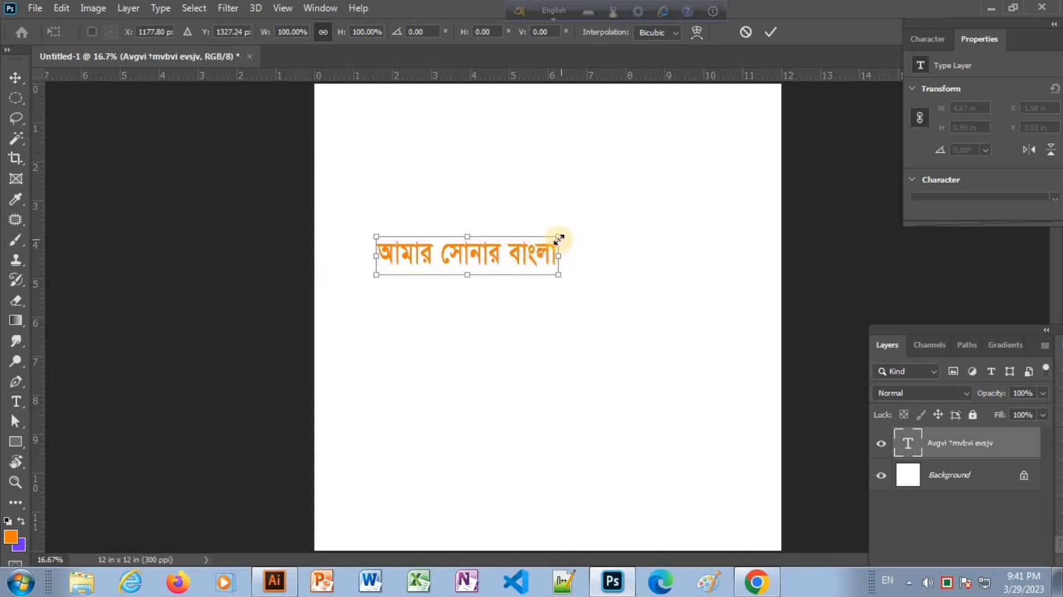
left_click_drag(558, 236, 612, 209)
left_click_drag(526, 254, 570, 304)
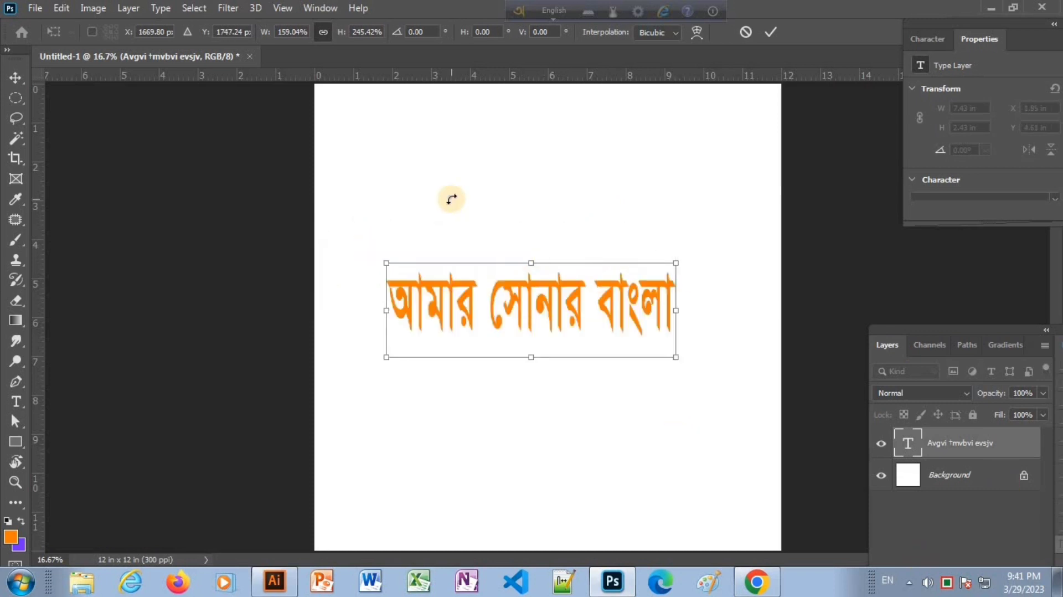
left_click(947, 584)
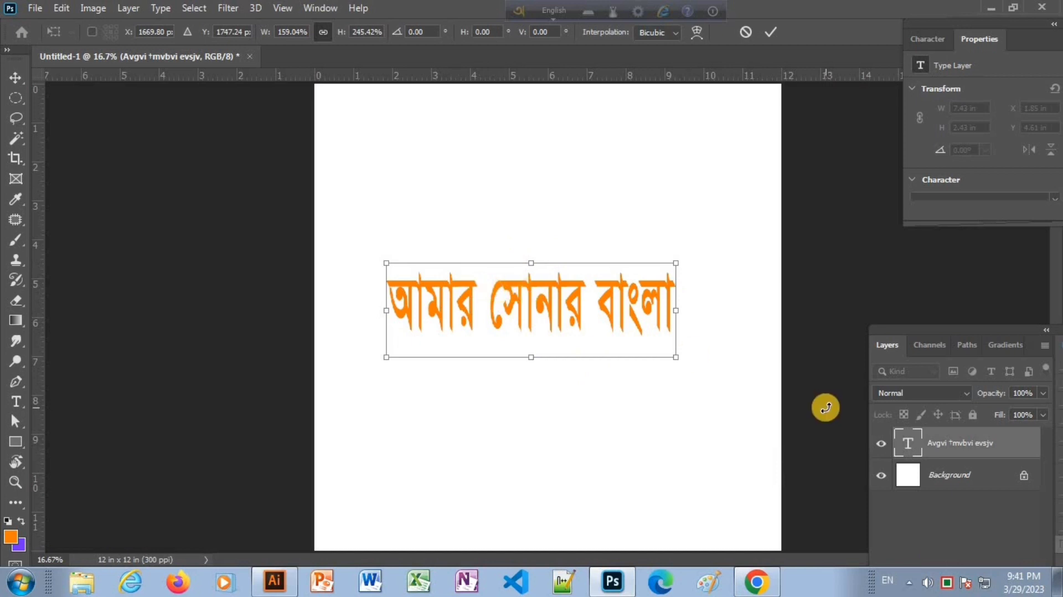
key("Return")
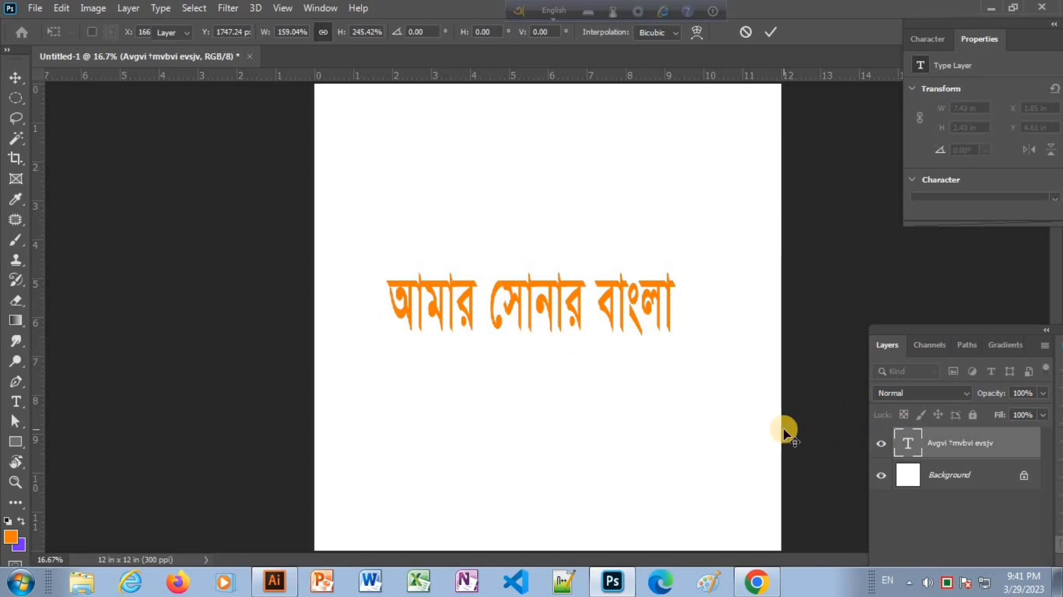
Delete the Bangla text layer and return the Bijoy keyboard to English
key("Delete")
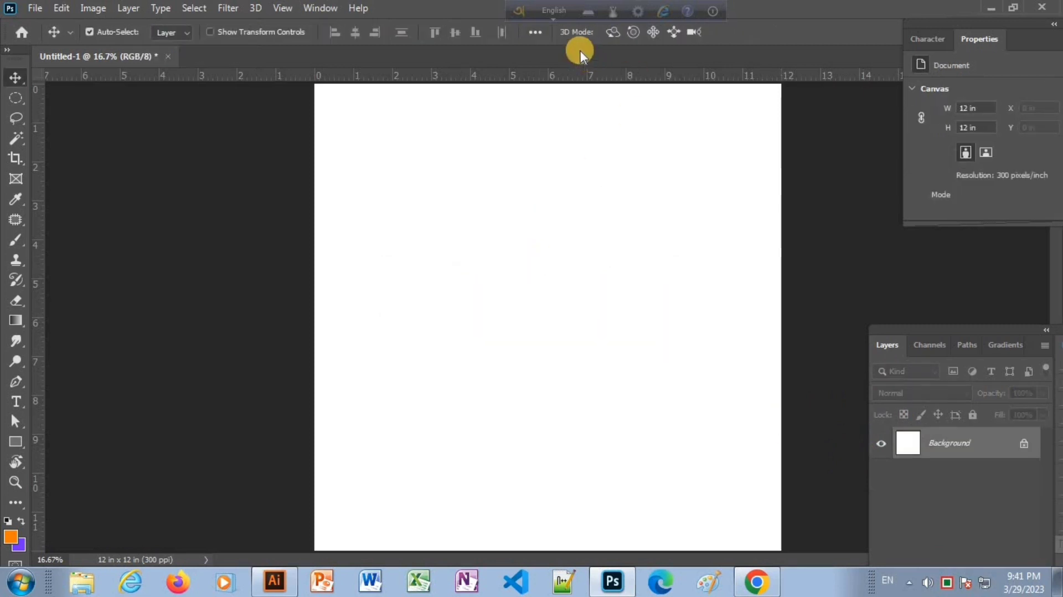
left_click(946, 583)
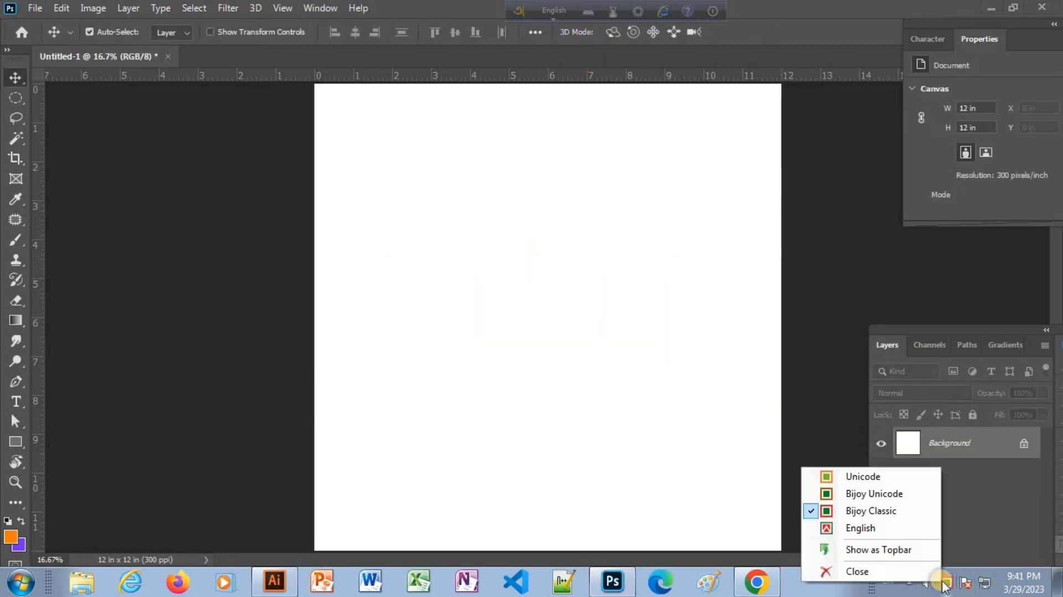
left_click(870, 529)
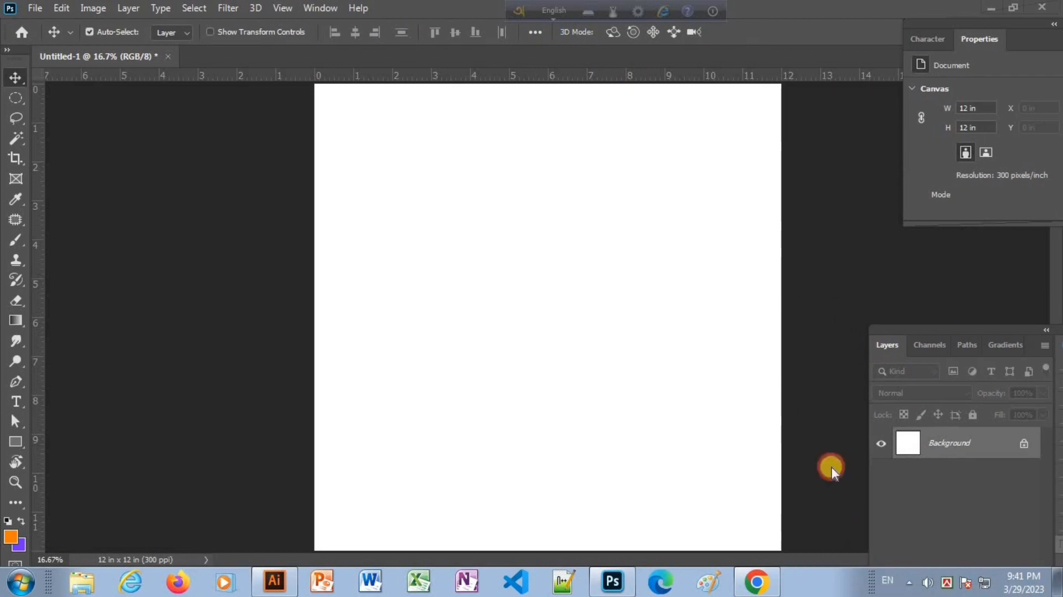
Demonstrate toggling Avro Keyboard between English and Bangla
left_click(549, 9)
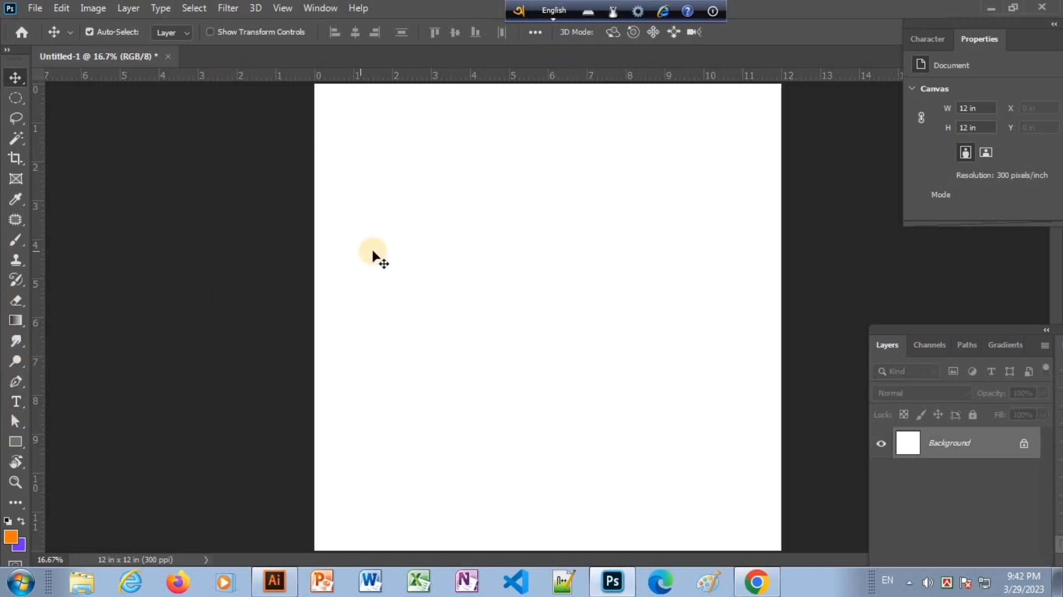
left_click(549, 10)
left_click(548, 11)
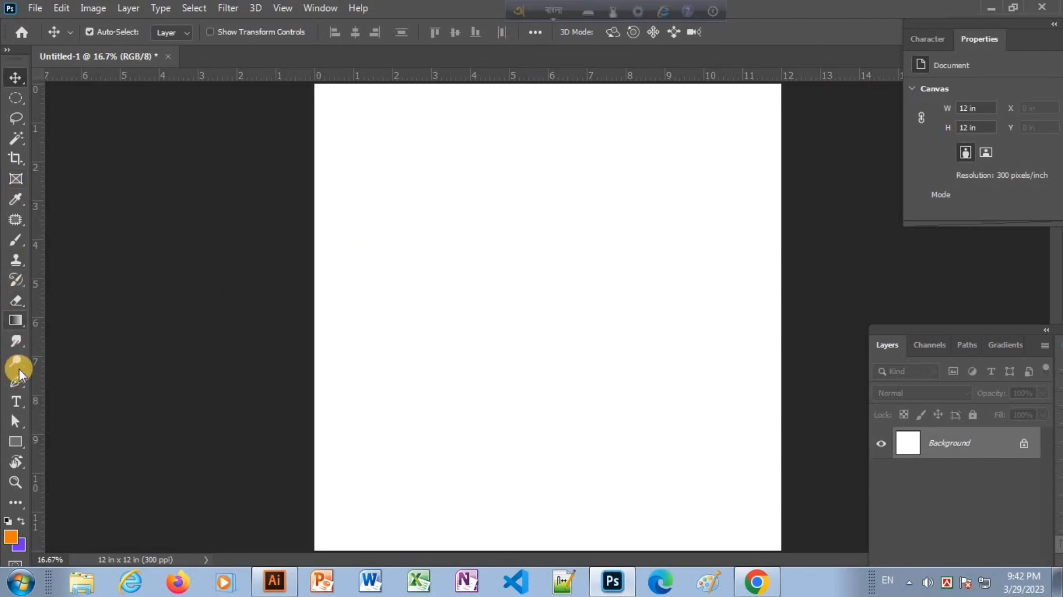
Activate the Type tool, return Avro Keyboard to English, and set the font to SutonnyMJ Bold
left_click(16, 402)
left_click(548, 11)
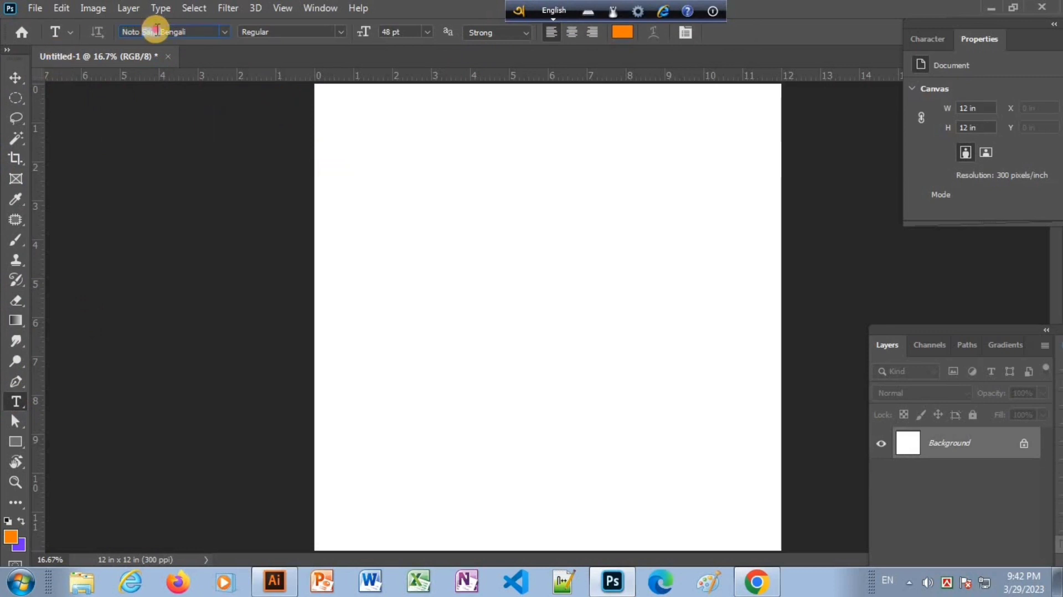
left_click(211, 32)
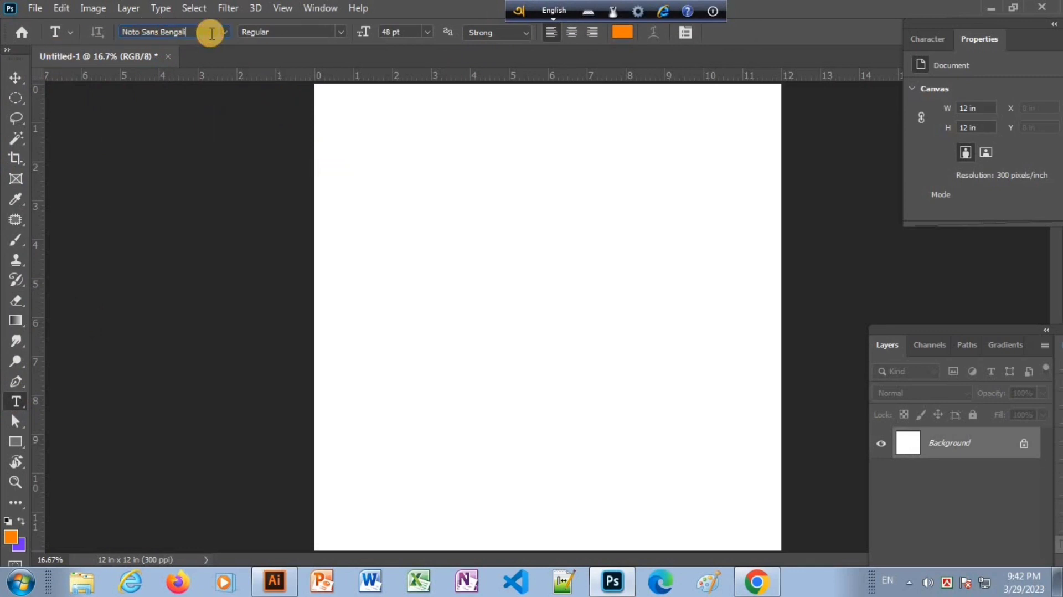
key("ctrl+a")
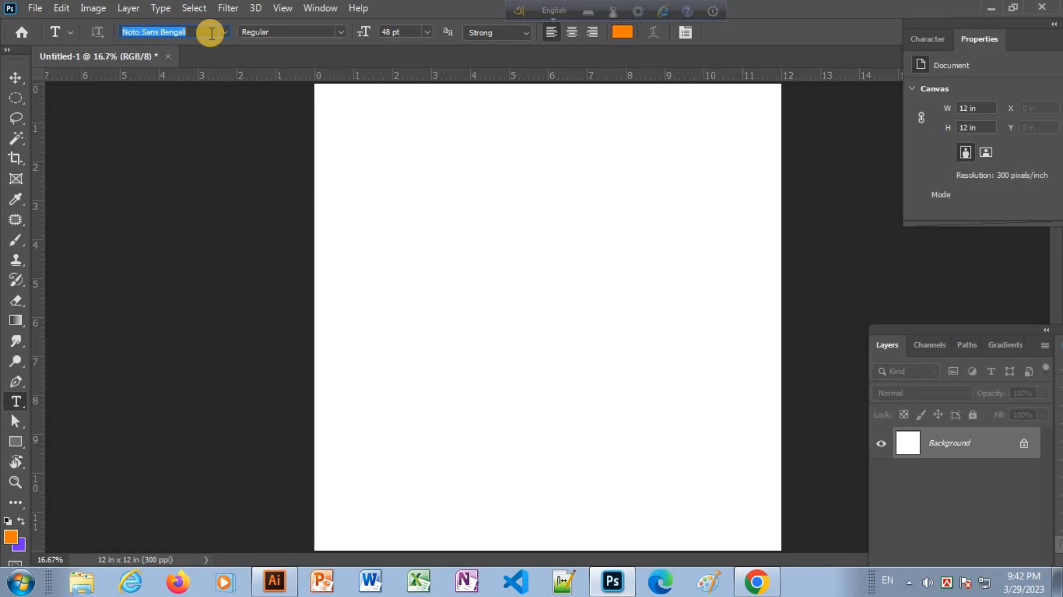
type("su")
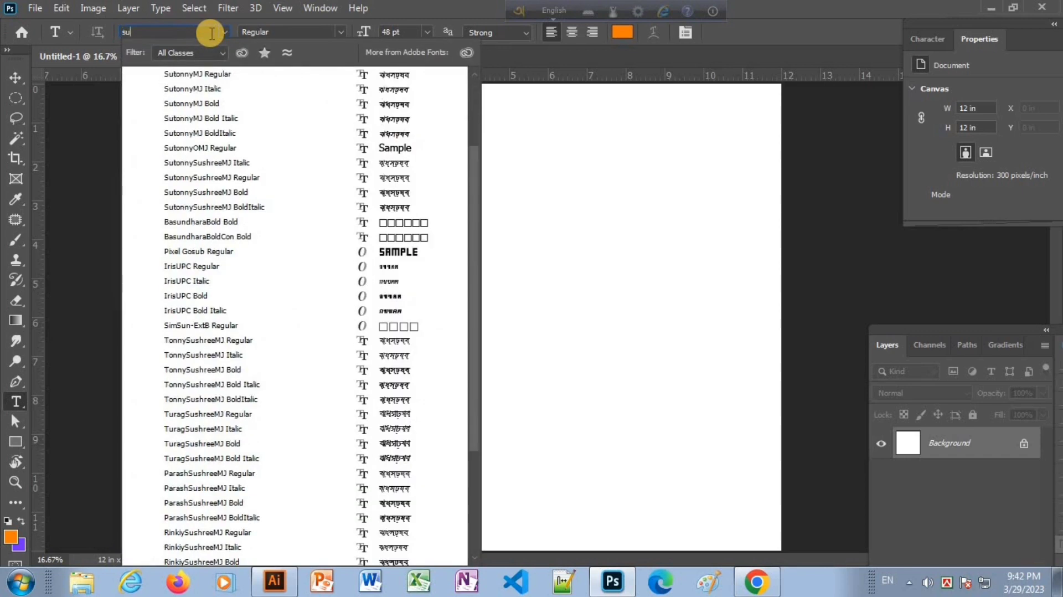
type("tonnyMJ")
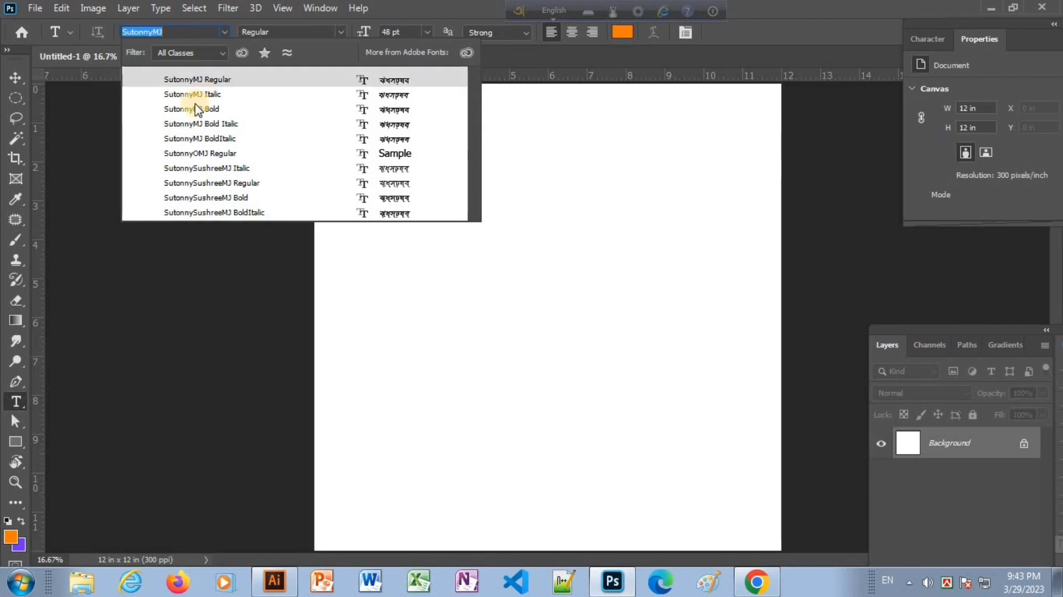
left_click(202, 108)
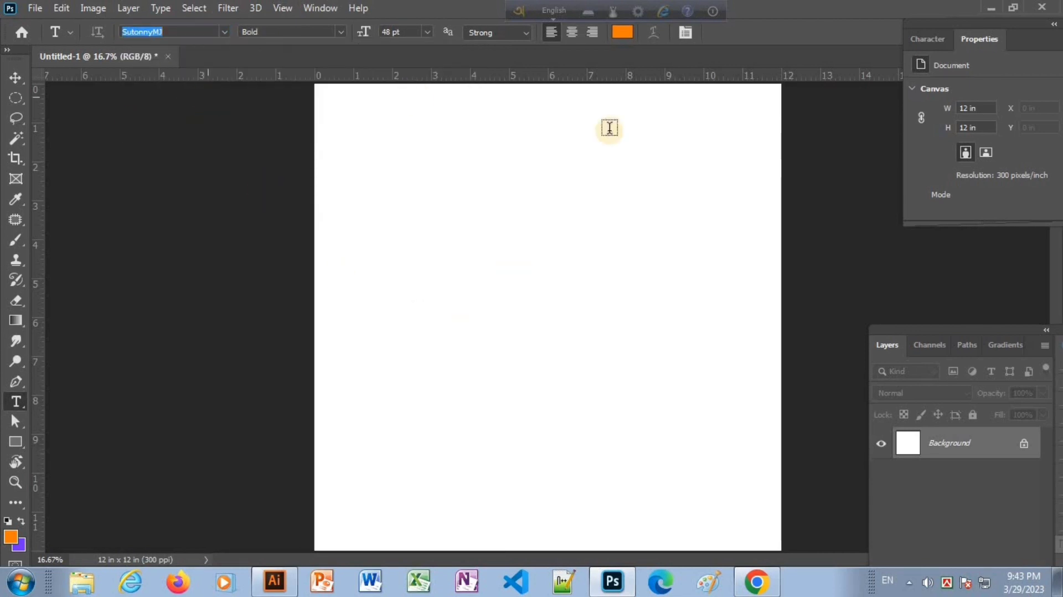
Switch Avro Keyboard to Bangla, write "আমার সোনার বাংলা" as a new text layer near the canvas centre, and deselect the layer
left_click(552, 16)
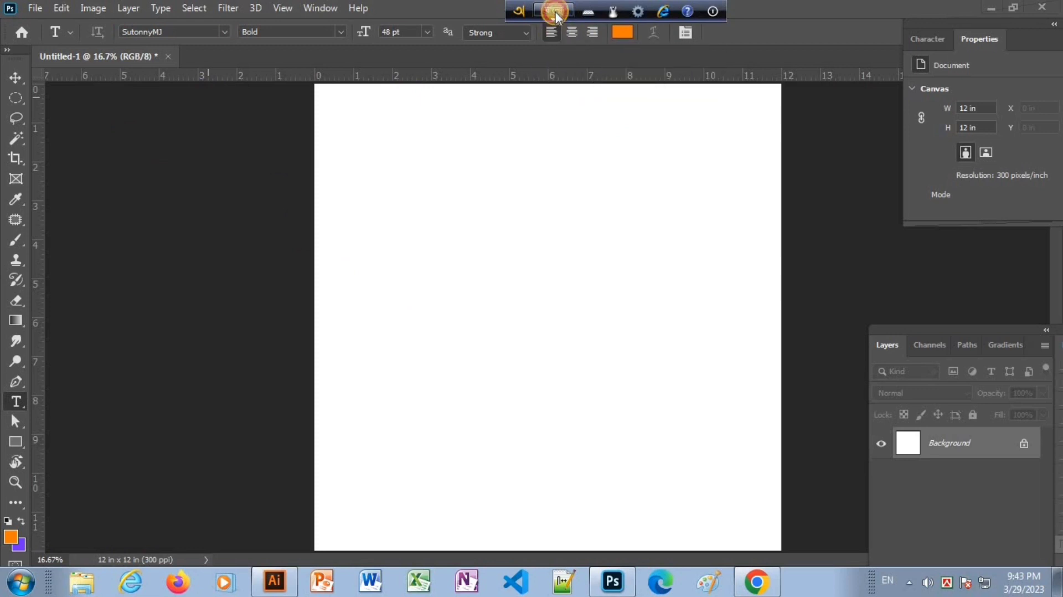
left_click(400, 292)
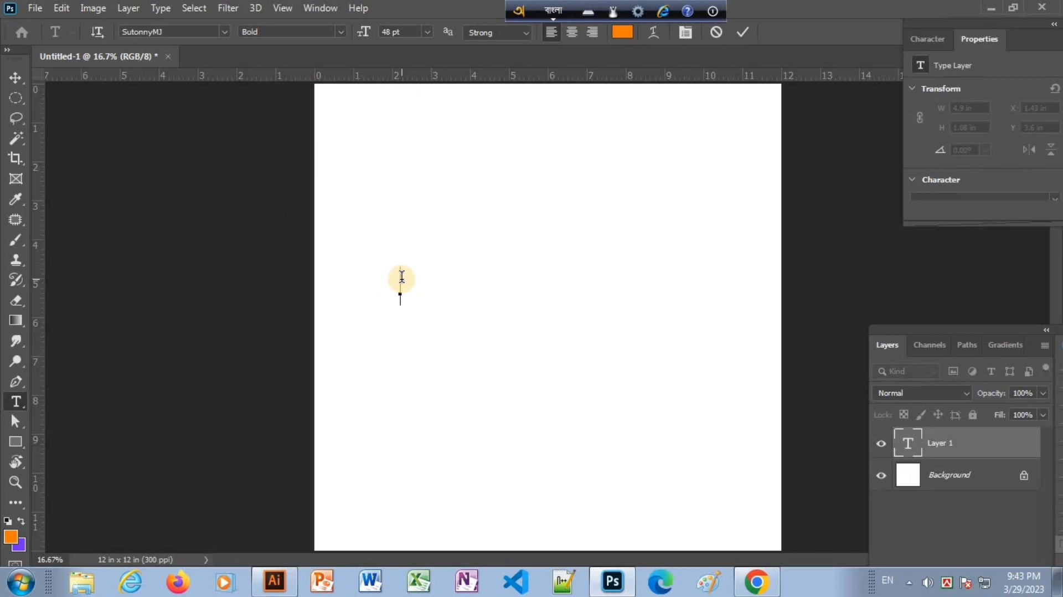
type("am")
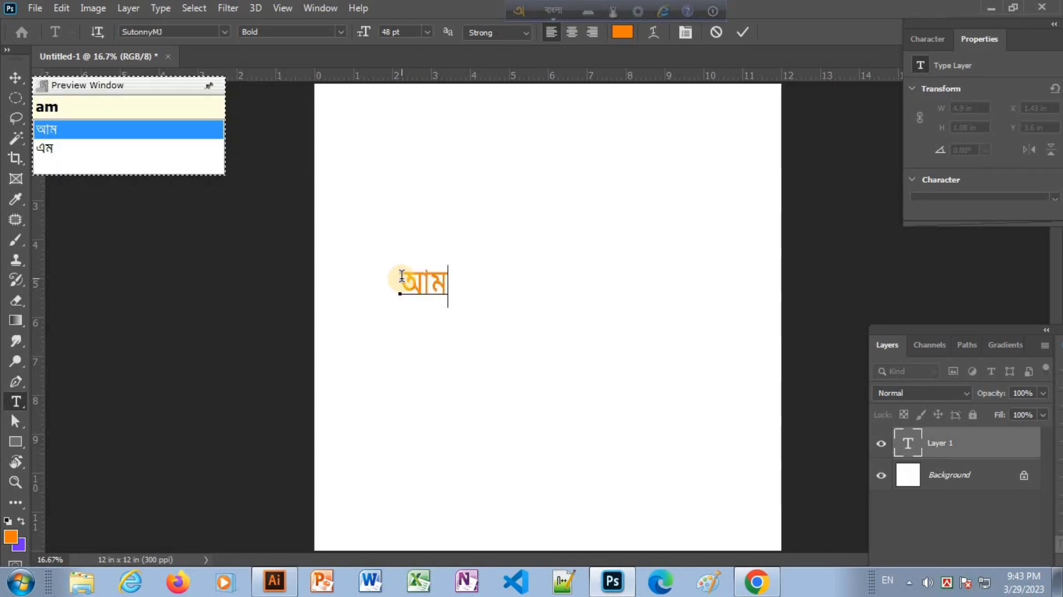
type("ar")
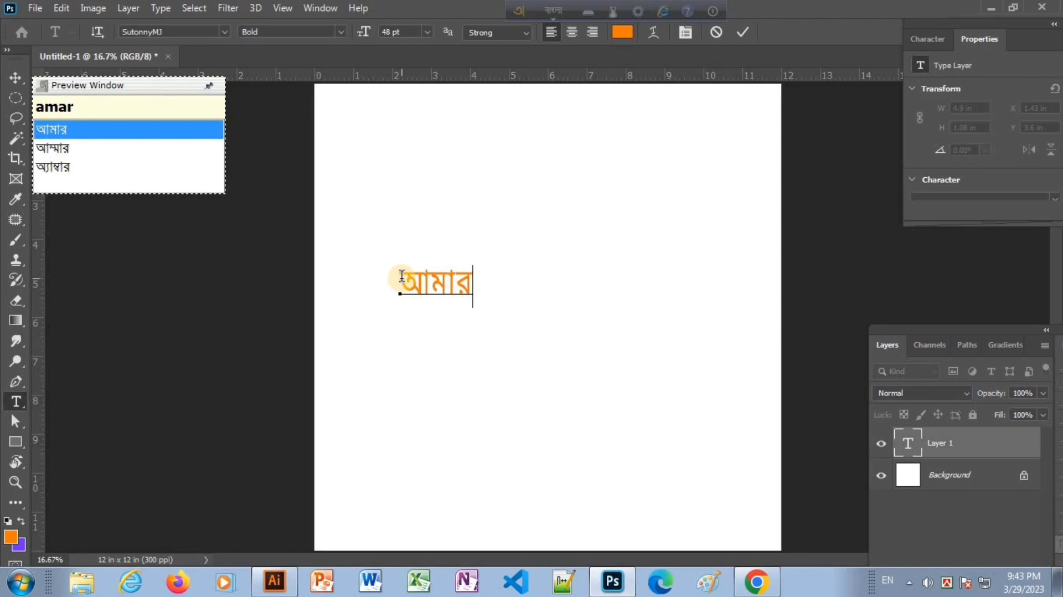
type(" soona")
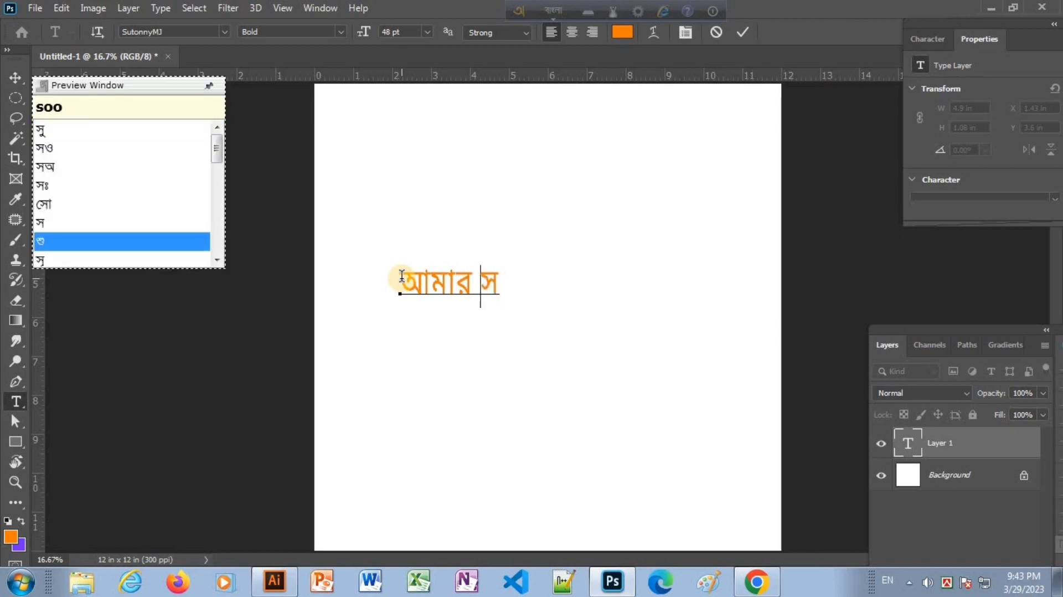
type("r")
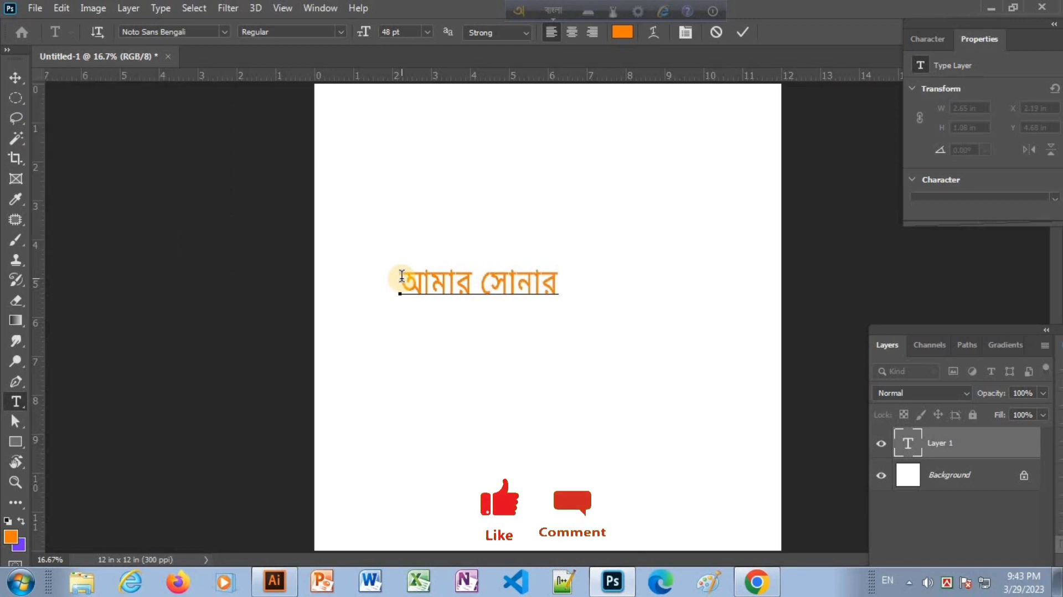
type(" ba")
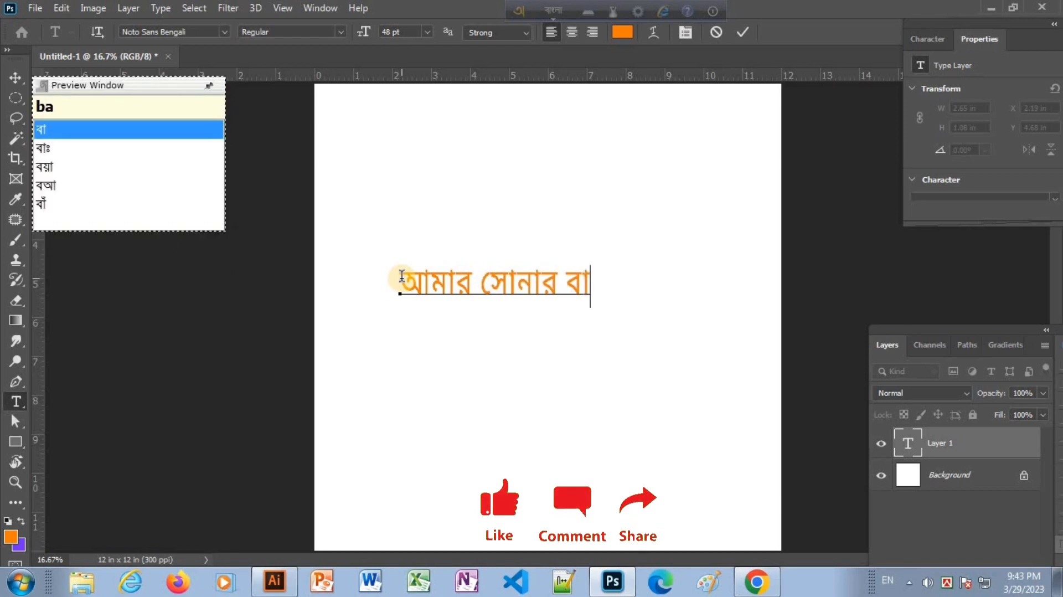
type("q")
key("BackSpace")
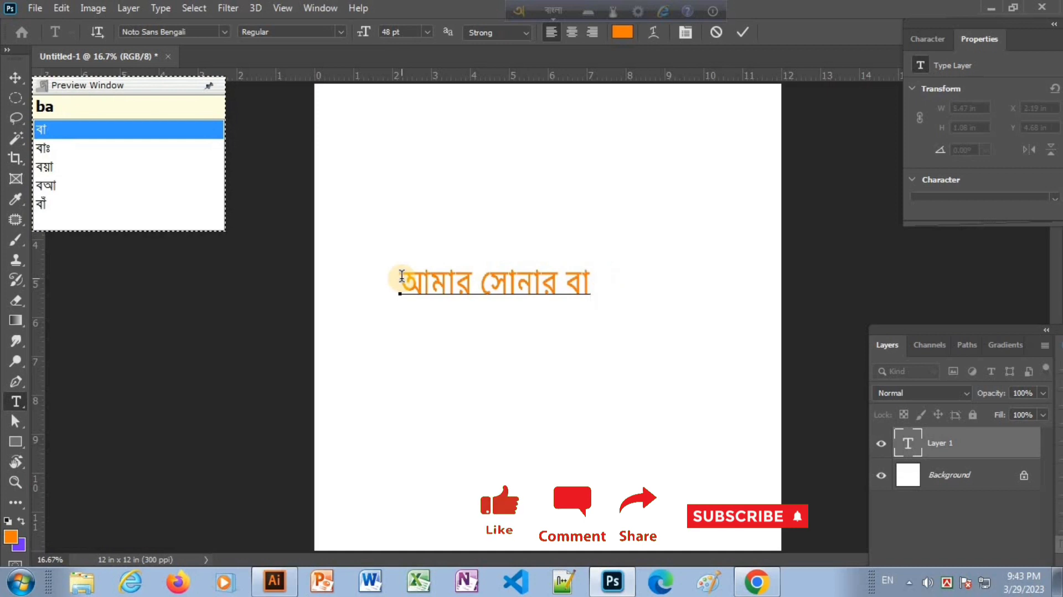
type("ng")
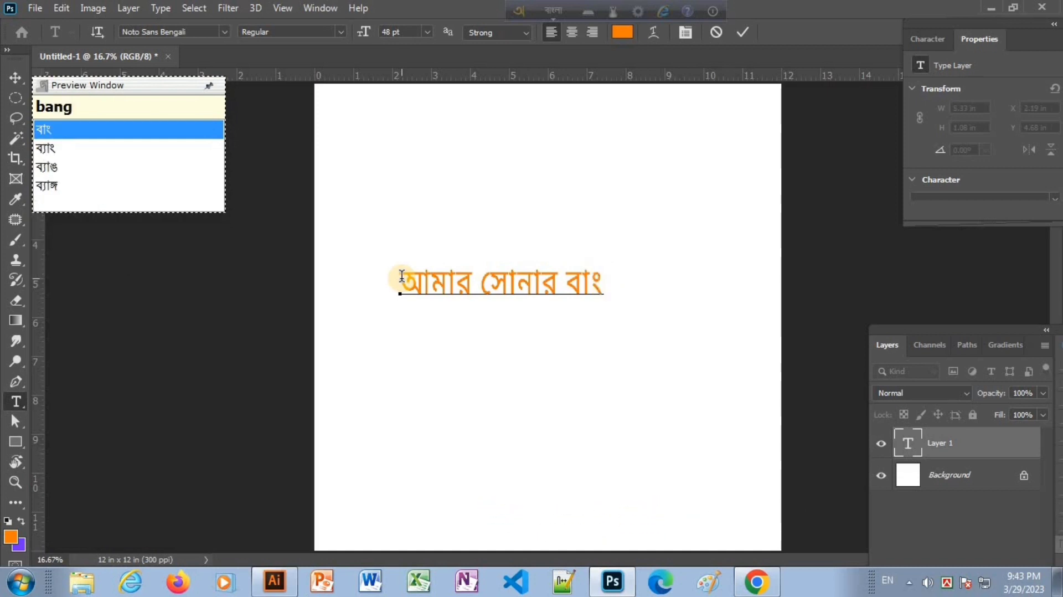
type("la")
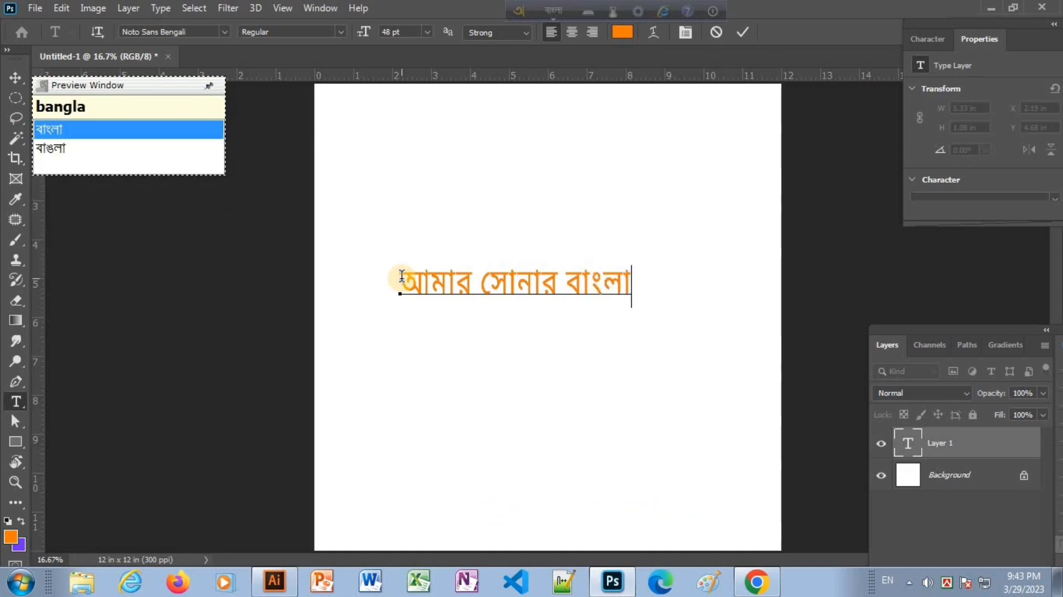
left_click(15, 78)
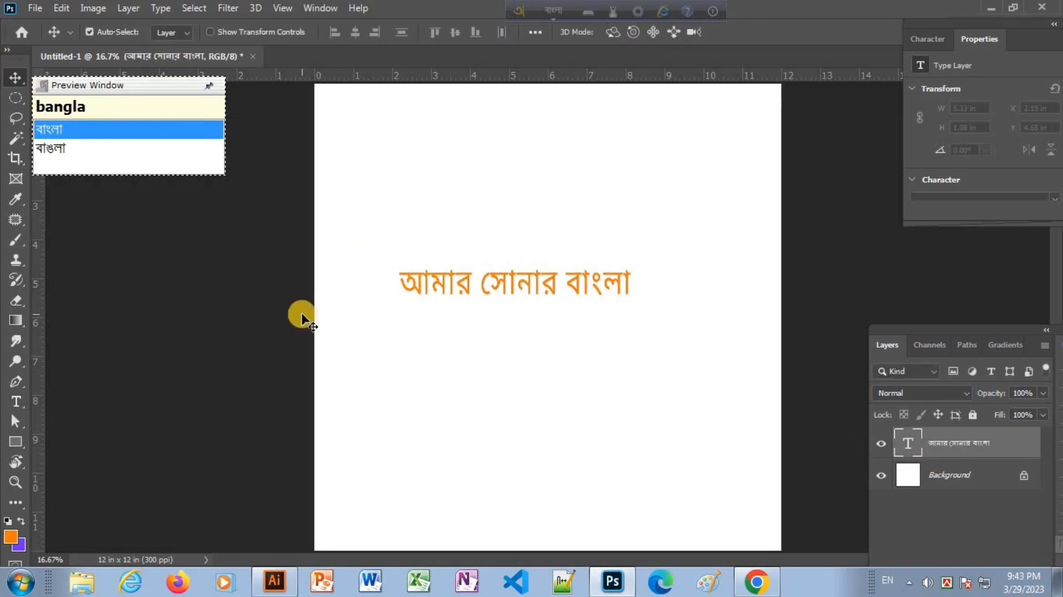
left_click(239, 294)
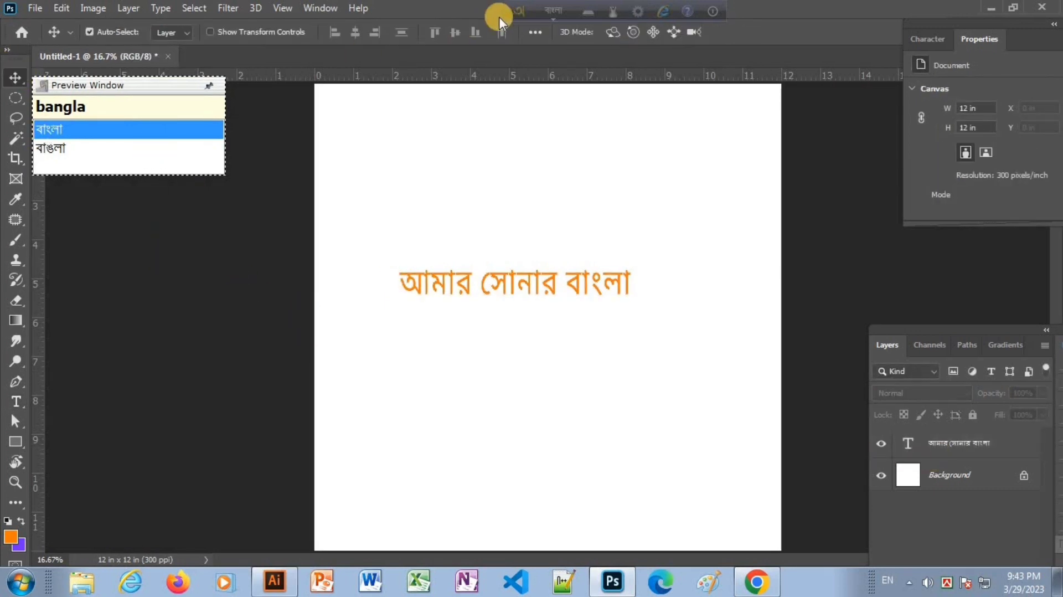
Return Avro Keyboard to English and check which font the Bangla text layer uses
key("F12")
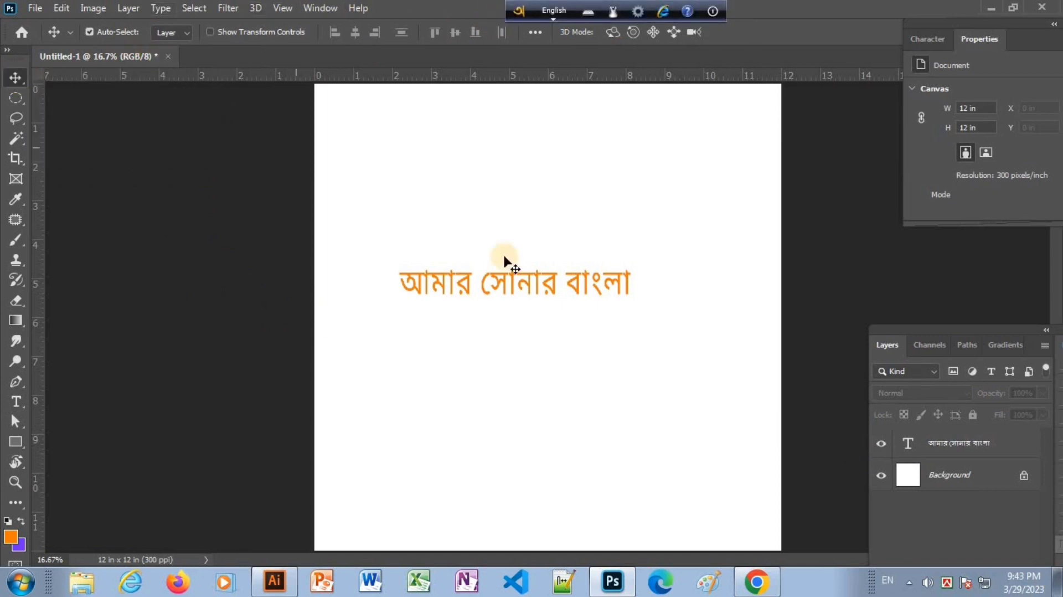
double_click(908, 443)
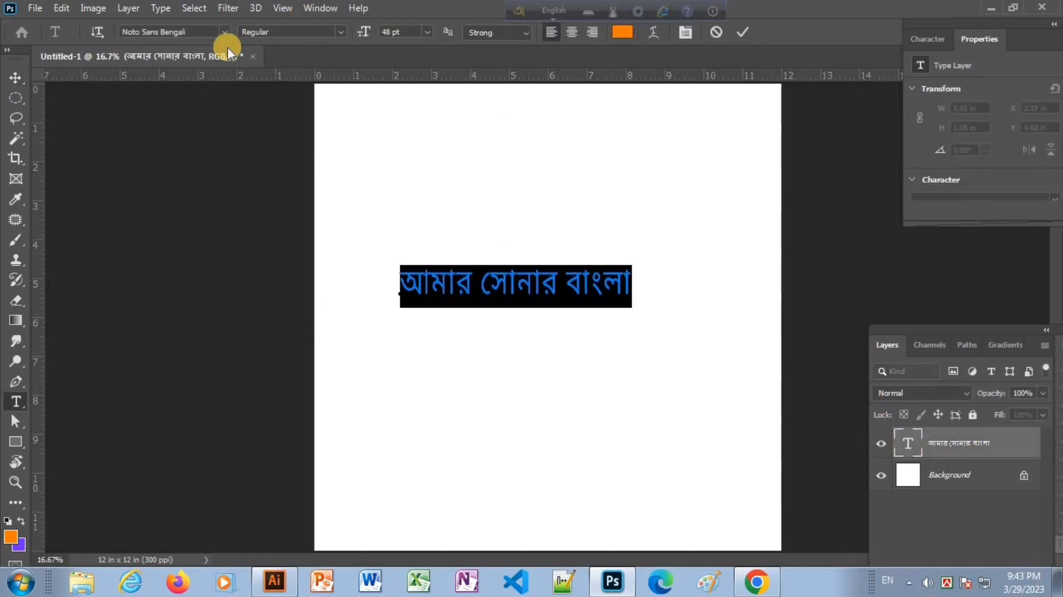
double_click(210, 32)
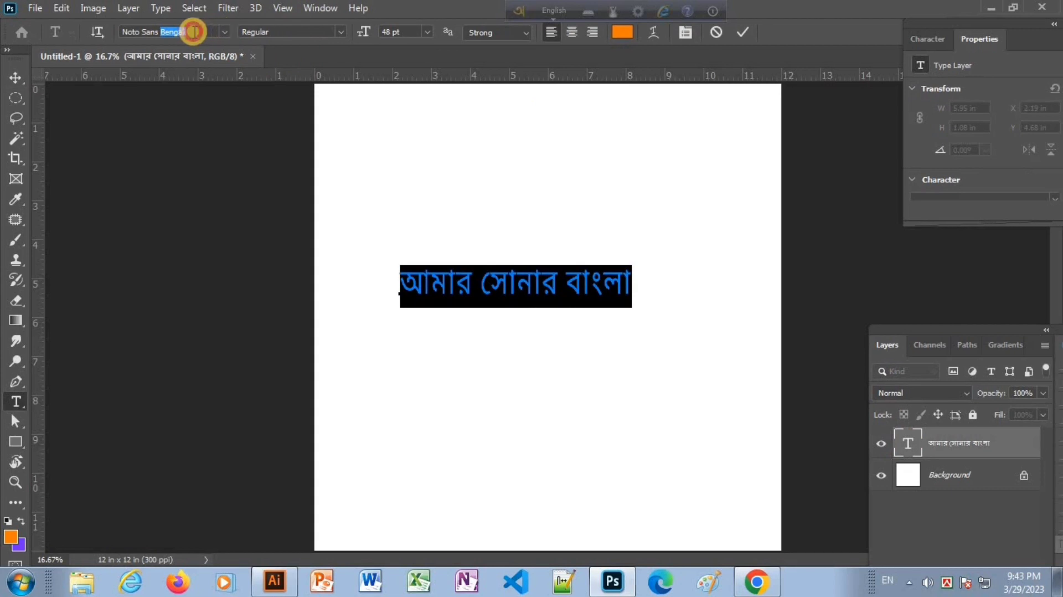
key("ctrl")
left_click(16, 77)
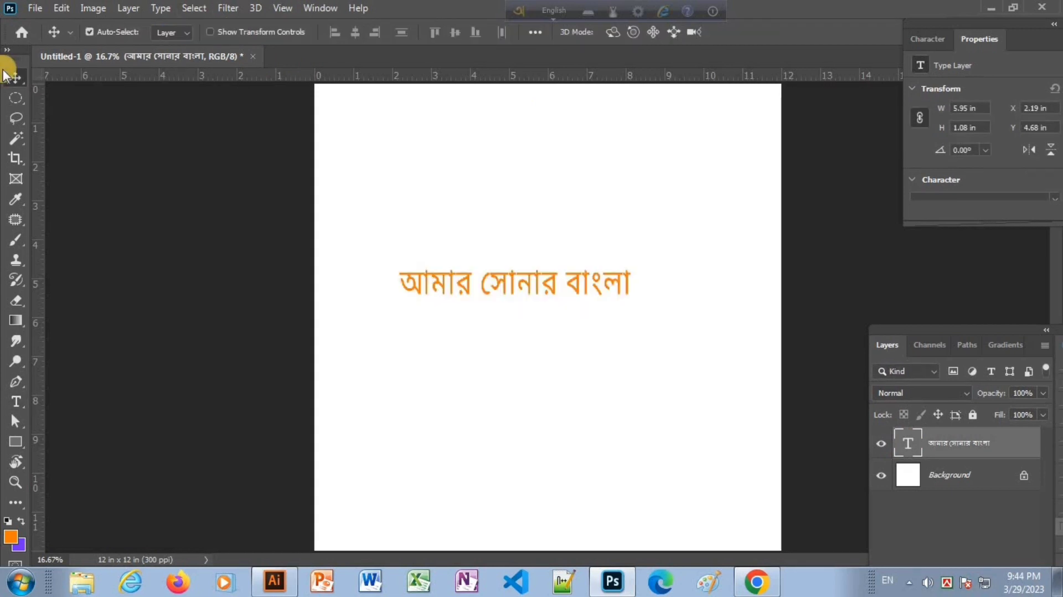
Review the available Avro Keyboard layouts and switch the keyboard to Bangla
right_click(553, 17)
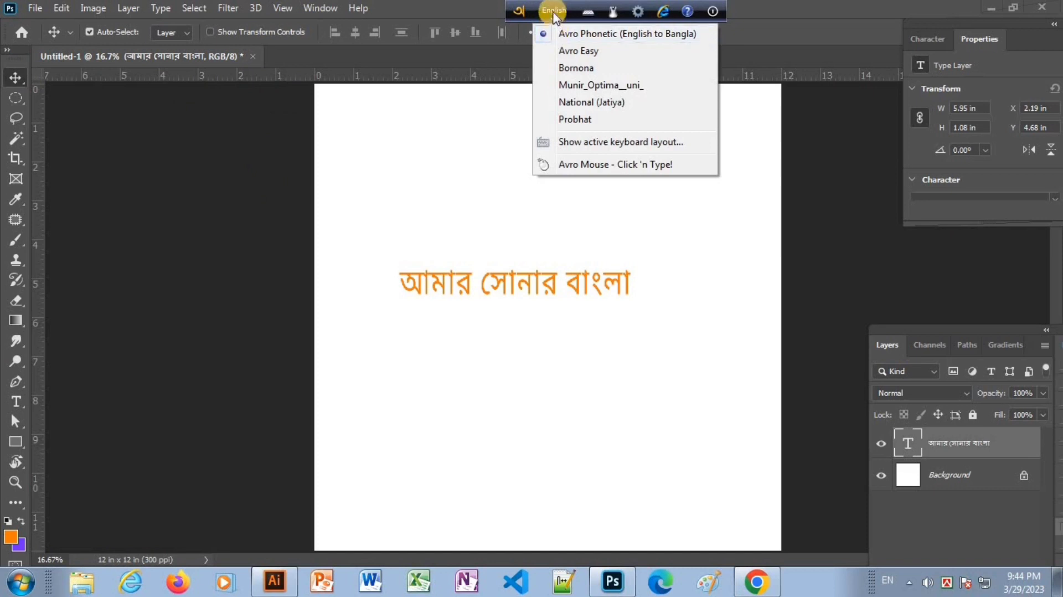
left_click(553, 12)
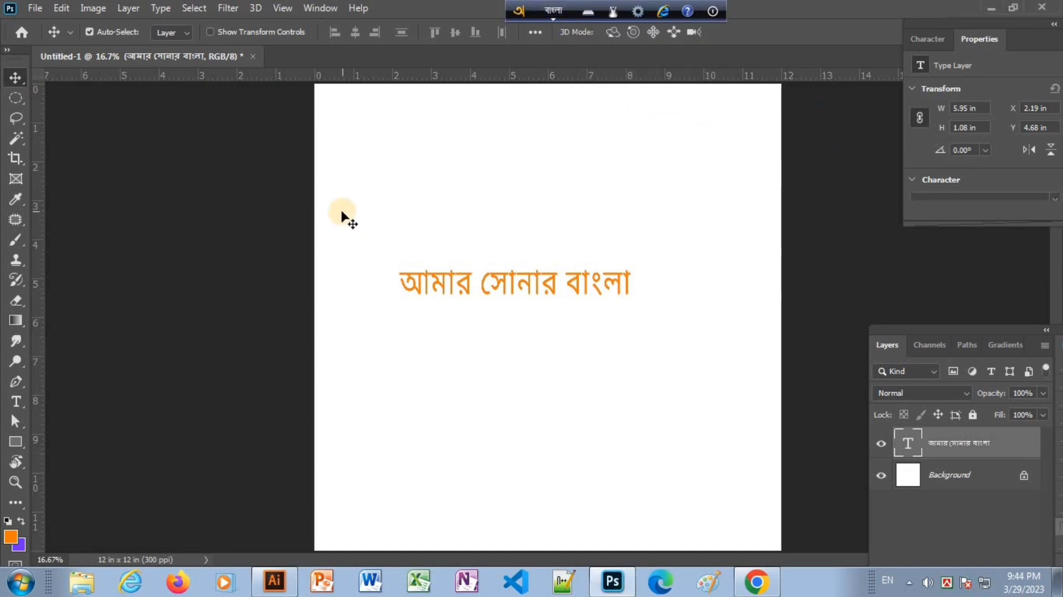
Close the Untitled-1 document without saving its changes
left_click(254, 55)
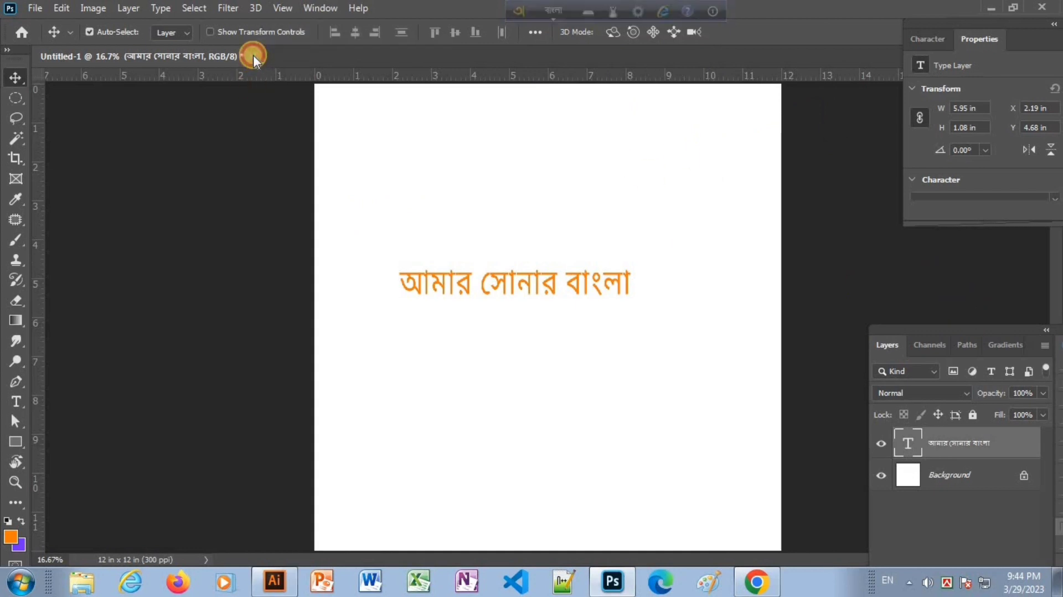
left_click(524, 227)
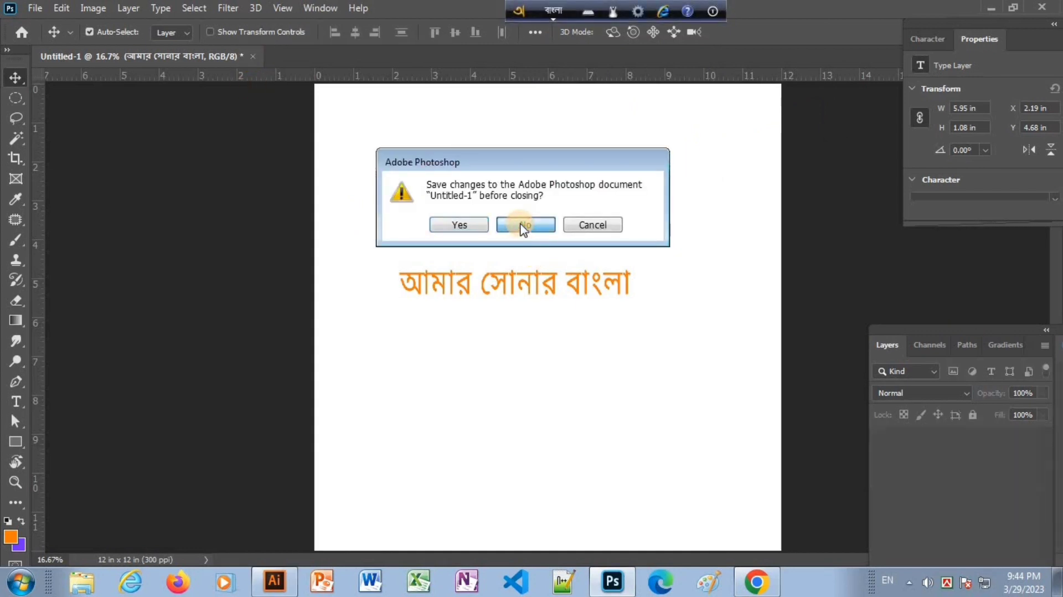